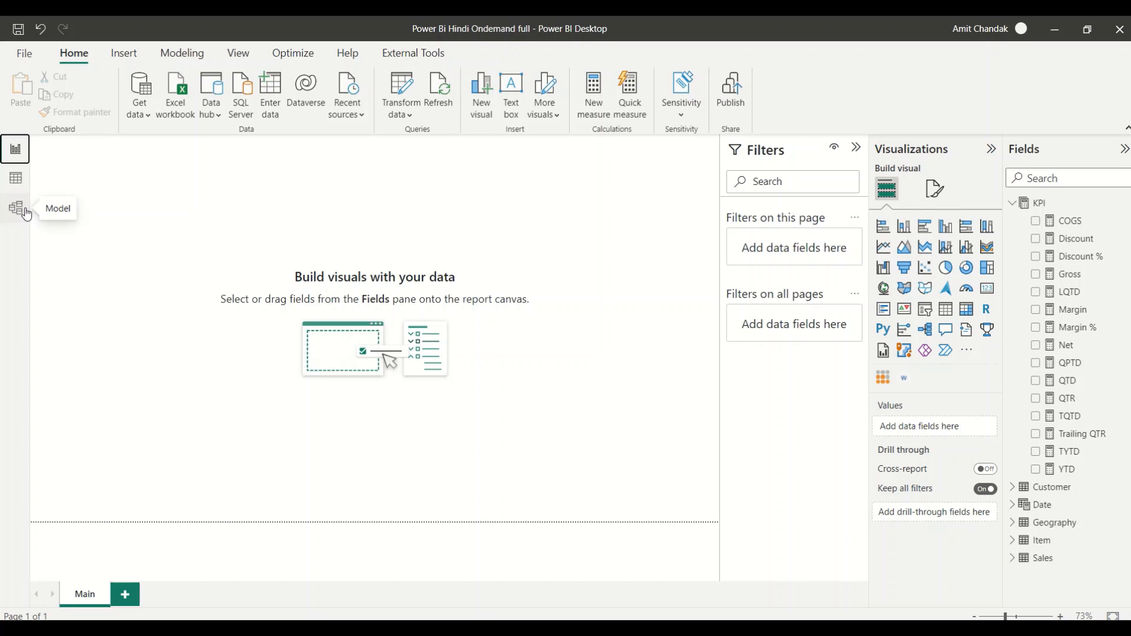
- Open the data model diagram and collapse the Properties and Fields panes to give the tables more room
{"action": "left_click", "coordinate": [25, 213]}
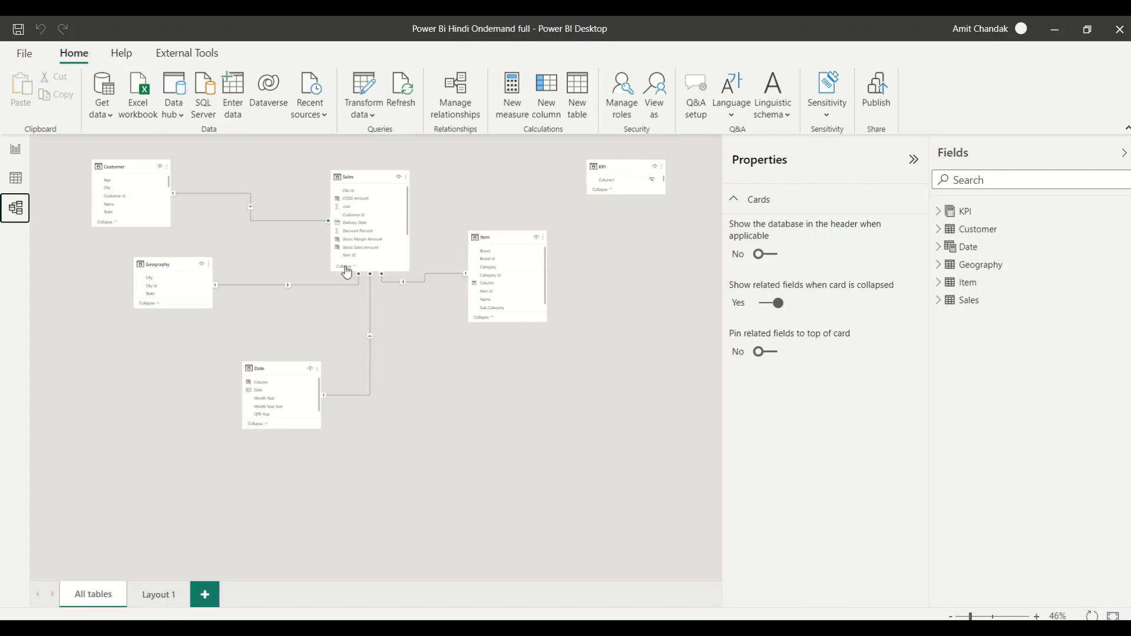
{"action": "scroll", "coordinate": [447, 374], "scroll_direction": "up", "scroll_amount": 2}
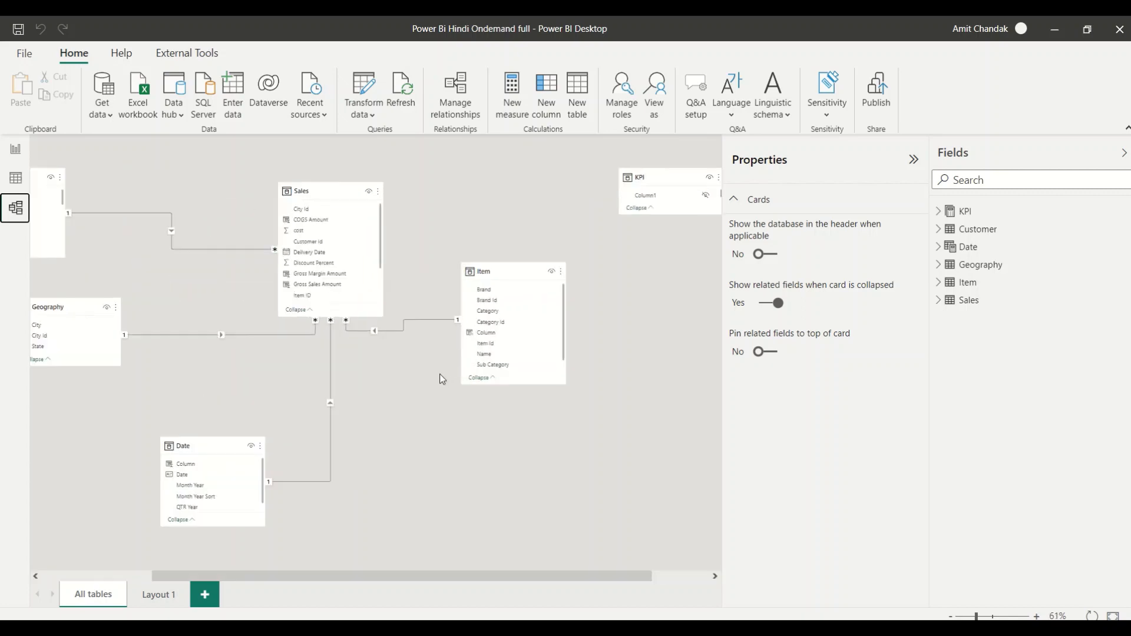
{"action": "scroll", "coordinate": [440, 374], "scroll_direction": "up", "scroll_amount": 1}
{"action": "left_click", "coordinate": [914, 159]}
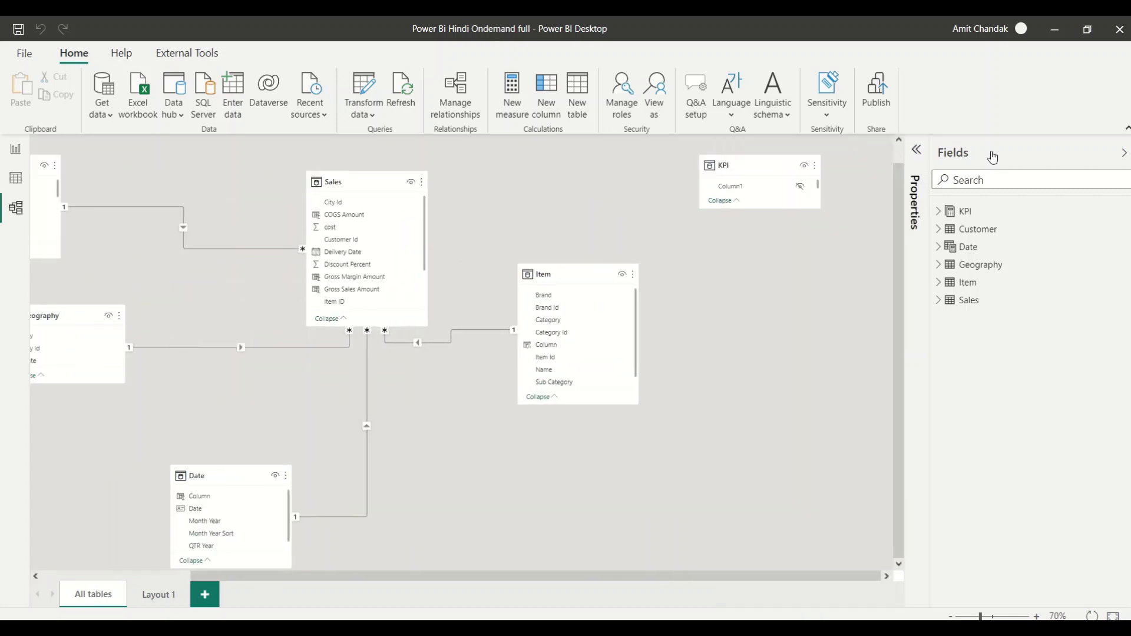
{"action": "left_click", "coordinate": [1118, 158]}
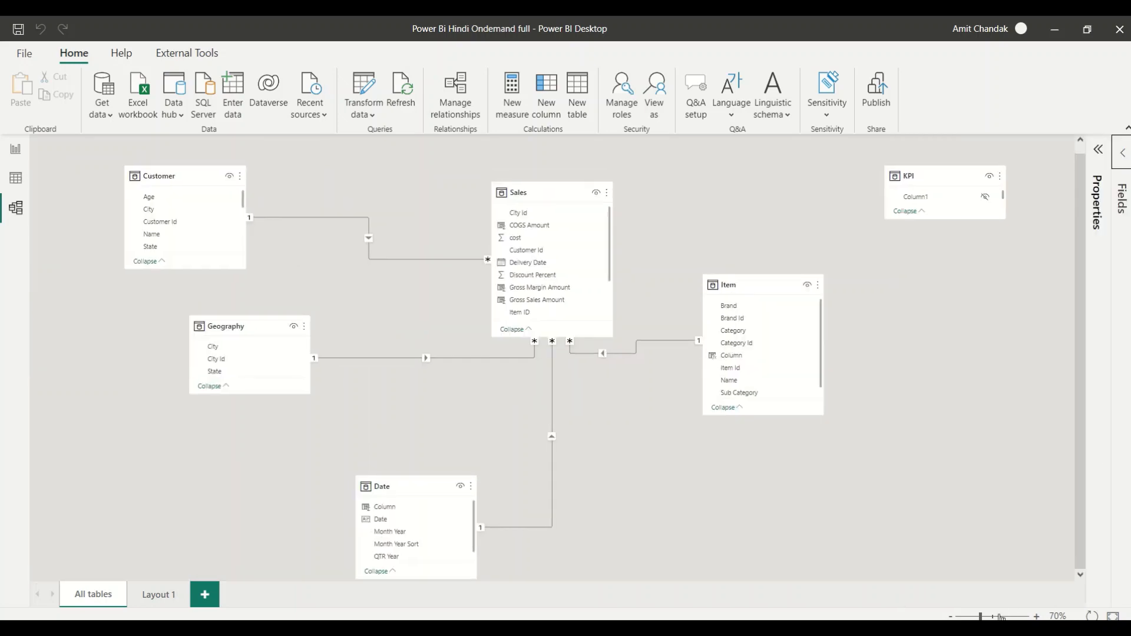
{"action": "left_click_drag", "start_coordinate": [980, 617], "coordinate": [985, 616]}
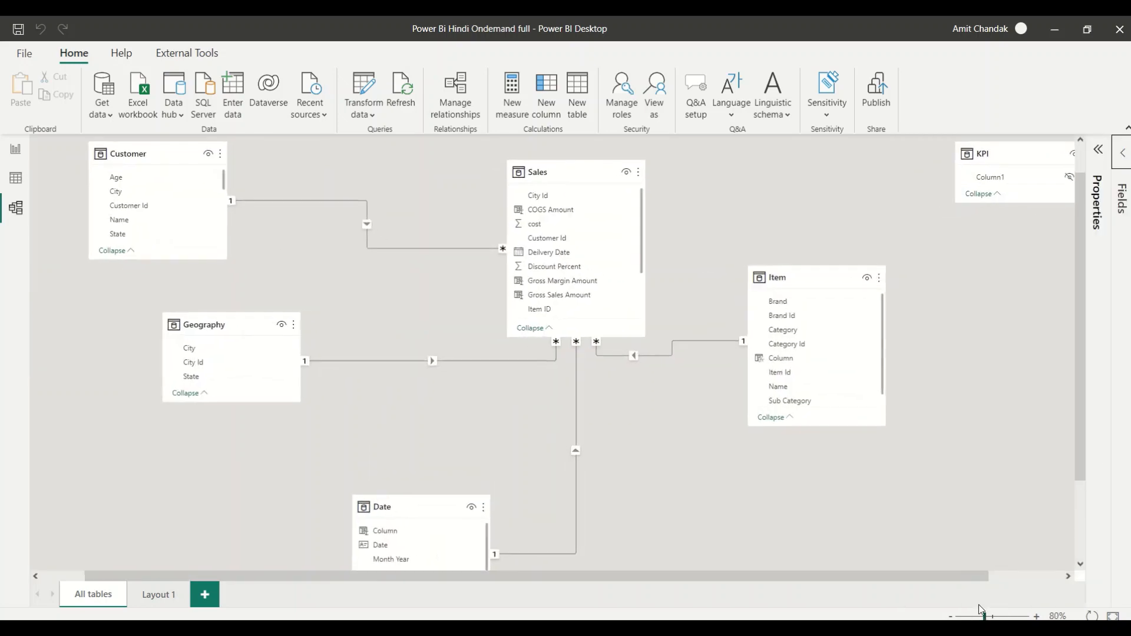
- Collapse all table cards and arrange Customer and Geography to the left of Sales, with Item and Date to its right
{"action": "left_click", "coordinate": [638, 171]}
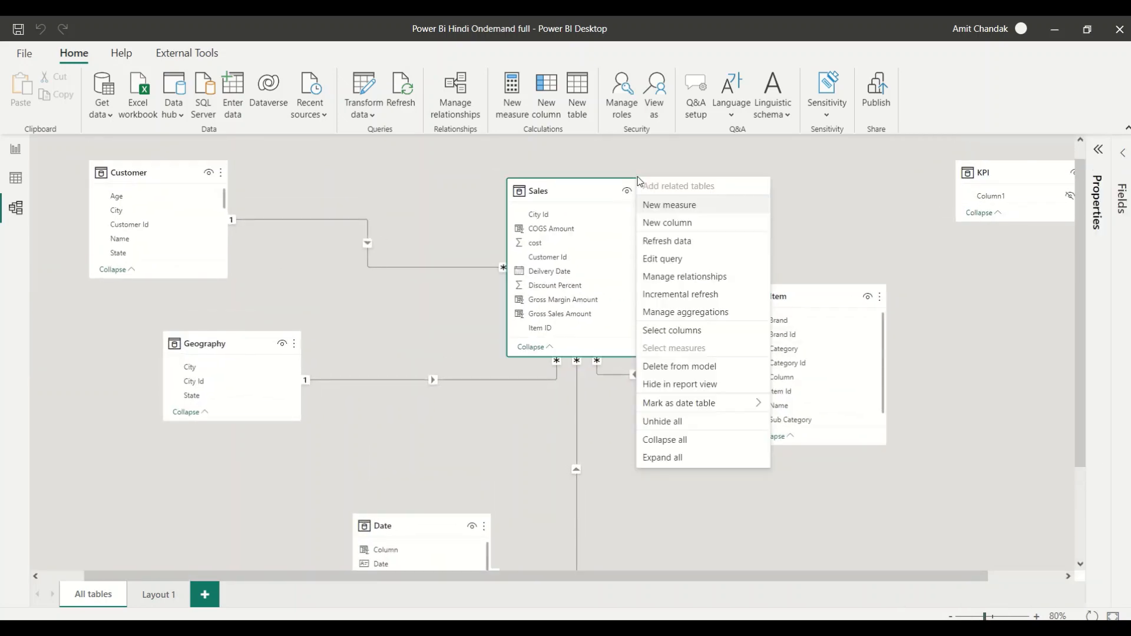
{"action": "left_click", "coordinate": [665, 440]}
{"action": "left_click_drag", "start_coordinate": [422, 528], "coordinate": [518, 394]}
{"action": "left_click_drag", "start_coordinate": [243, 365], "coordinate": [351, 320]}
{"action": "left_click_drag", "start_coordinate": [212, 189], "coordinate": [391, 214]}
{"action": "left_click_drag", "start_coordinate": [781, 315], "coordinate": [728, 202]}
{"action": "left_click_drag", "start_coordinate": [488, 393], "coordinate": [753, 319]}
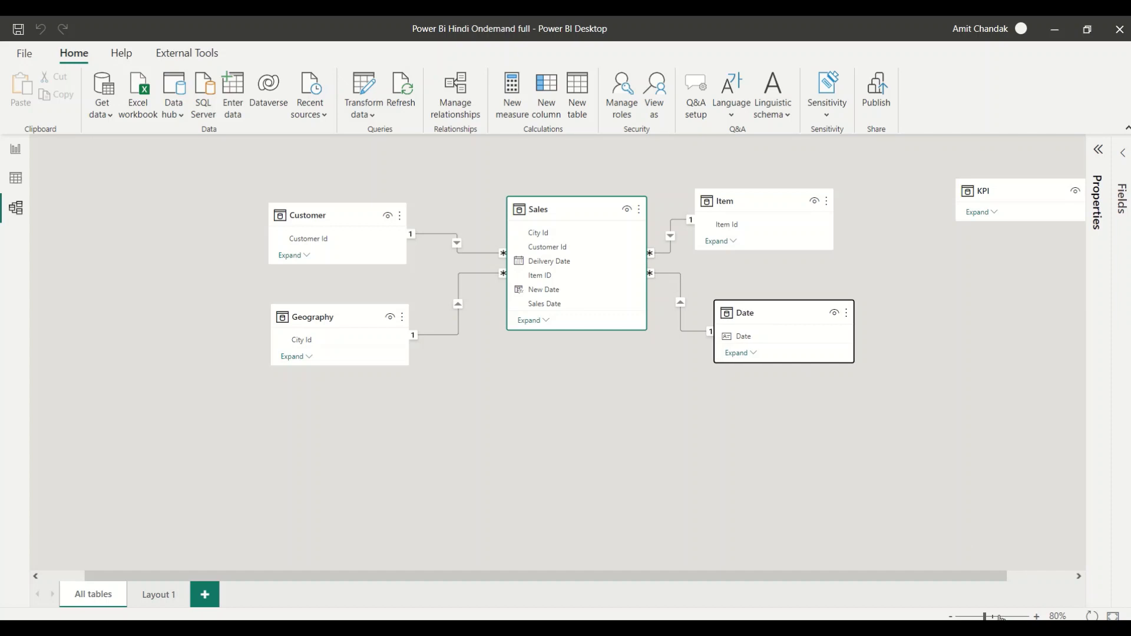
{"action": "left_click_drag", "start_coordinate": [985, 617], "coordinate": [994, 616]}
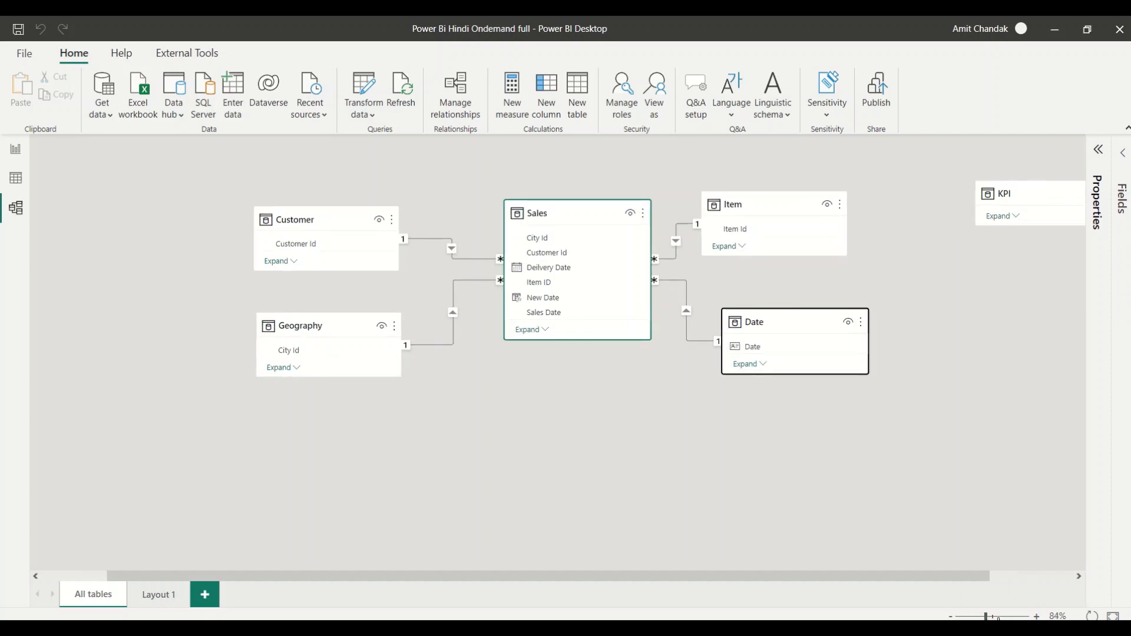
{"action": "left_click", "coordinate": [997, 617]}
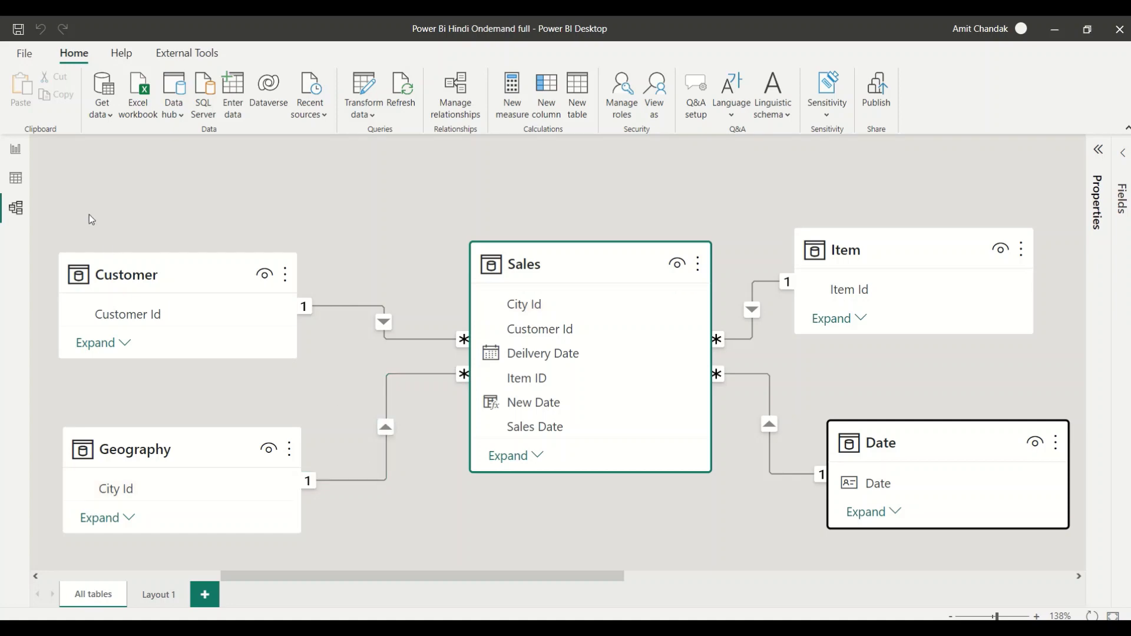
- Return to the report page and show the available types of new parameter
{"action": "left_click", "coordinate": [14, 156]}
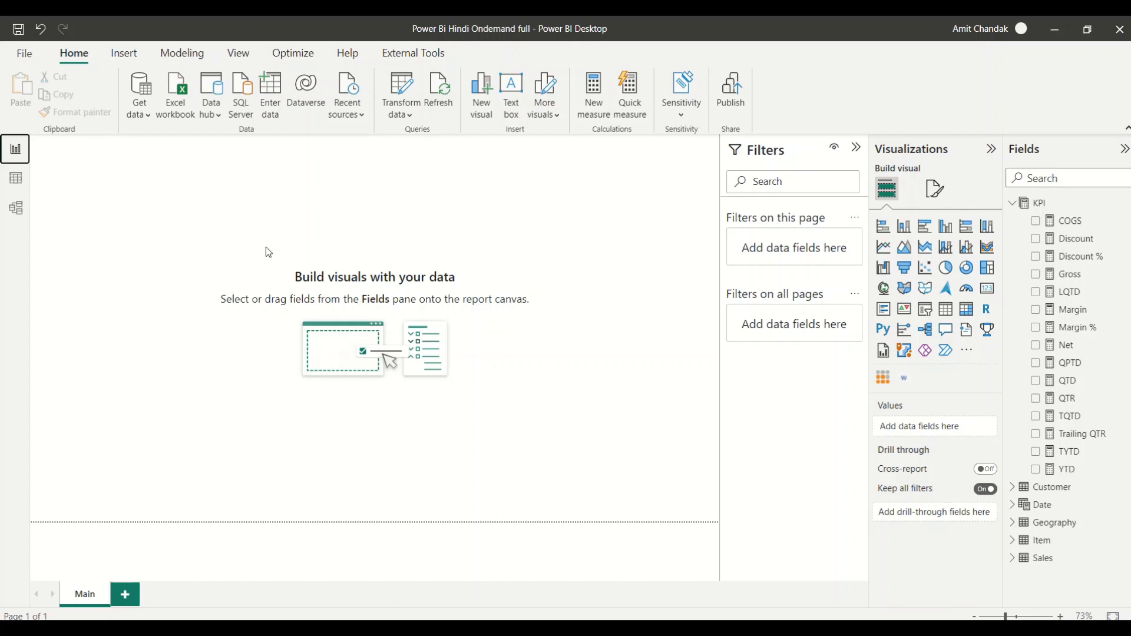
{"action": "left_click", "coordinate": [182, 53]}
{"action": "left_click", "coordinate": [297, 112]}
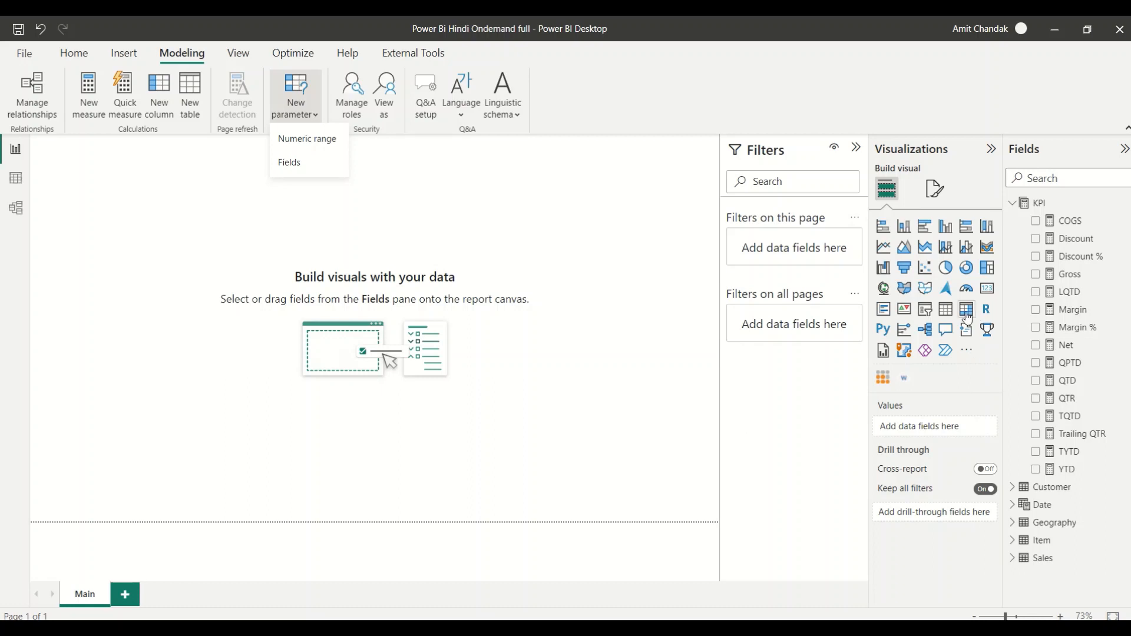
- Add a wide clustered column chart to the report page showing the Net measure by the Item table's Brand
{"action": "left_click", "coordinate": [946, 226]}
{"action": "left_click_drag", "start_coordinate": [136, 280], "coordinate": [467, 452]}
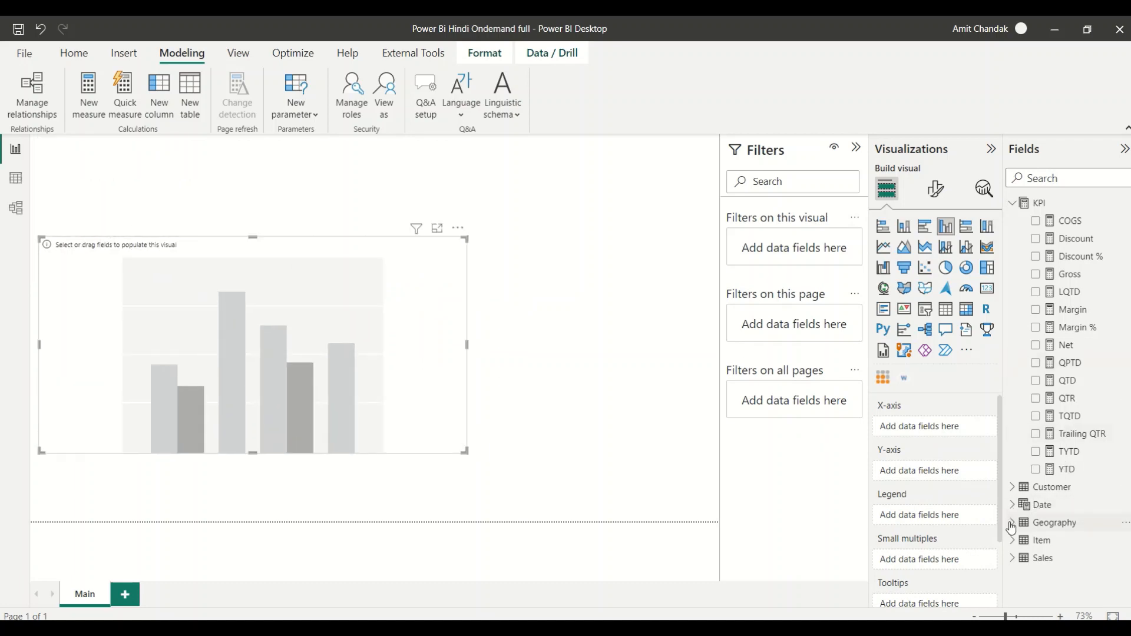
{"action": "left_click", "coordinate": [1013, 540]}
{"action": "scroll", "coordinate": [1024, 508], "scroll_direction": "down", "scroll_amount": 2}
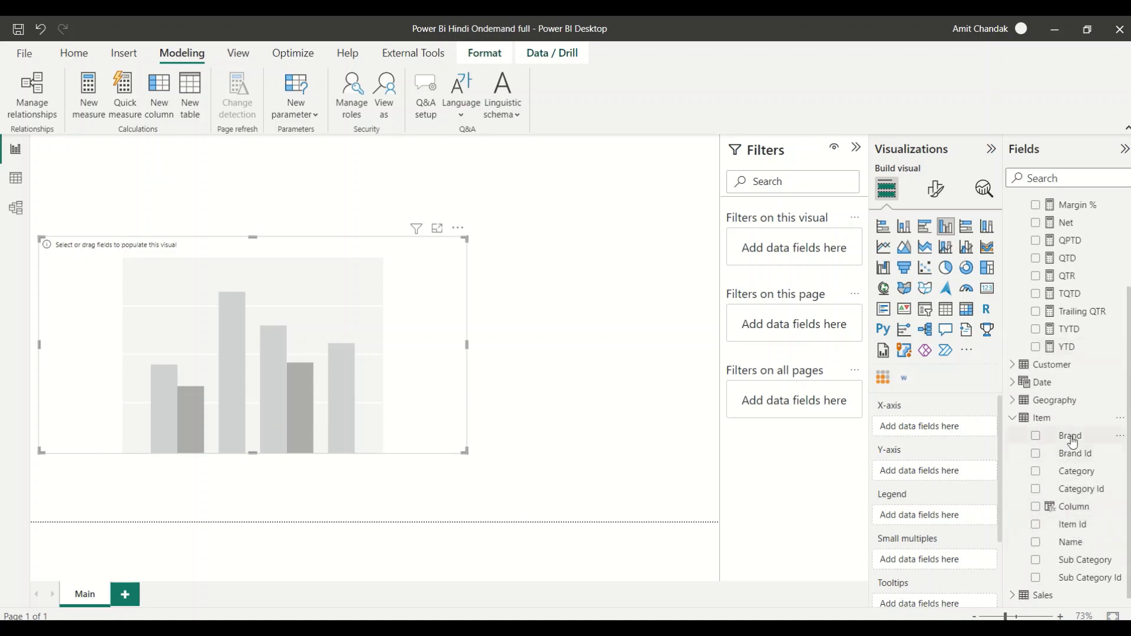
{"action": "left_click_drag", "start_coordinate": [1073, 436], "coordinate": [273, 363]}
{"action": "scroll", "coordinate": [1070, 312], "scroll_direction": "up", "scroll_amount": 3}
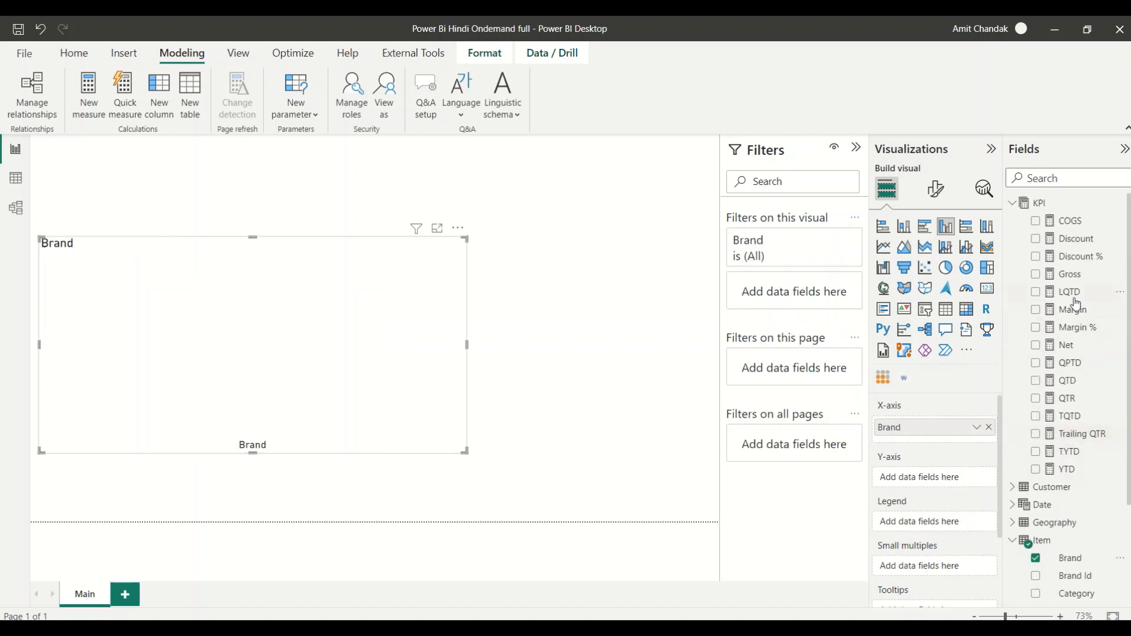
{"action": "left_click_drag", "start_coordinate": [1069, 347], "coordinate": [253, 336]}
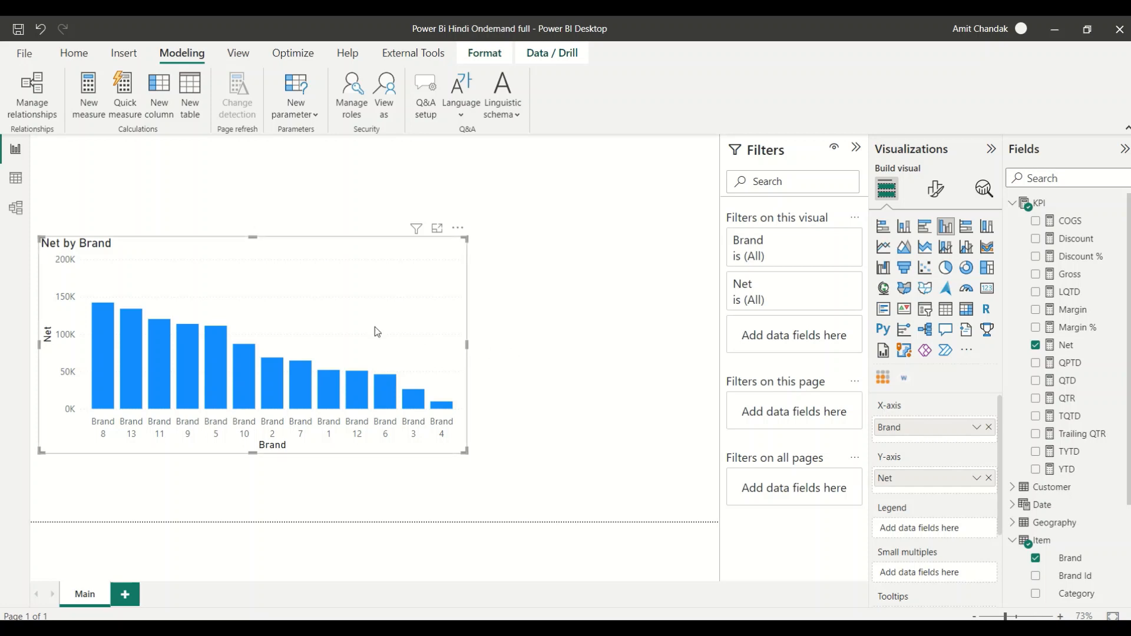
- Duplicate the Net by Brand chart, place the copy over the original, and replace Brand with Category on its X-axis
{"action": "left_click_drag", "start_coordinate": [373, 328], "coordinate": [386, 343]}
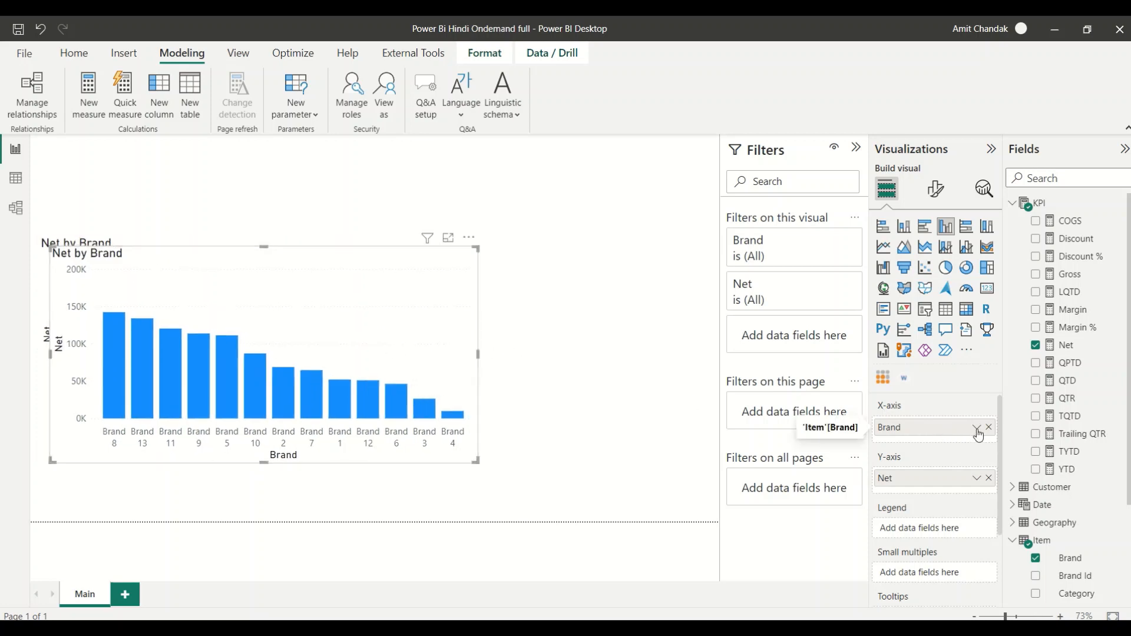
{"action": "scroll", "coordinate": [1063, 448], "scroll_direction": "down", "scroll_amount": 4}
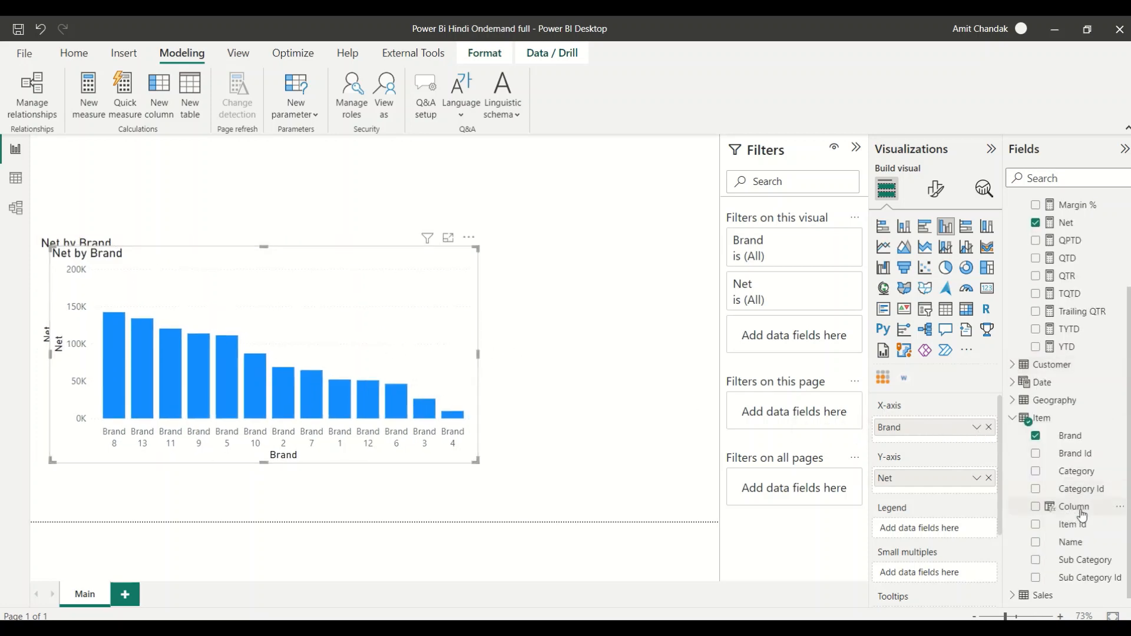
{"action": "left_click_drag", "start_coordinate": [1081, 479], "coordinate": [943, 428]}
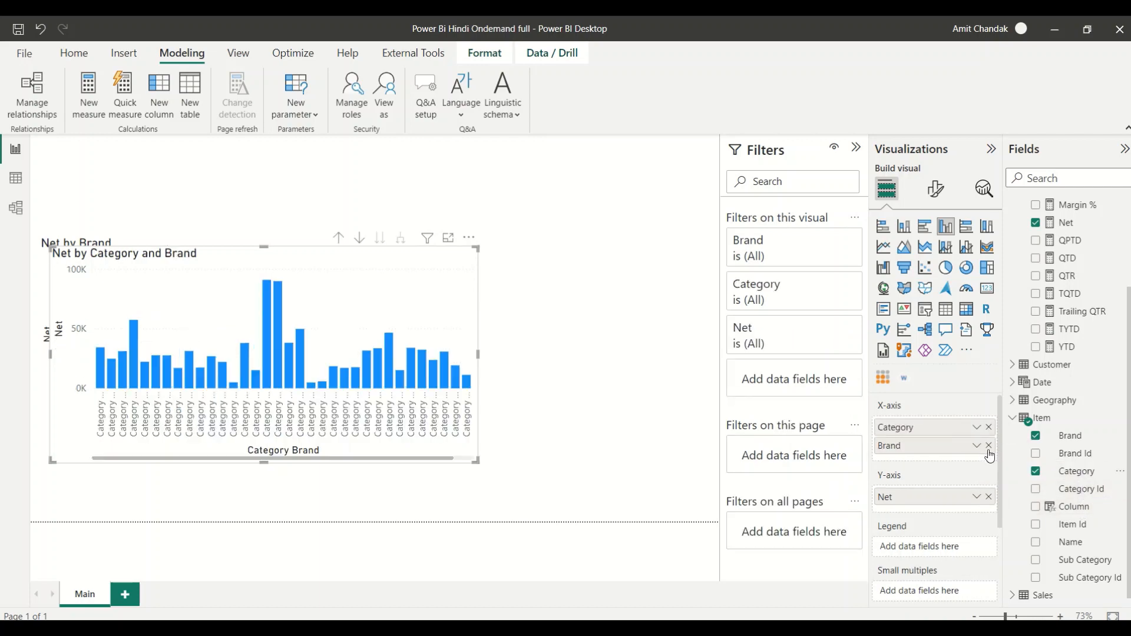
{"action": "left_click", "coordinate": [990, 446]}
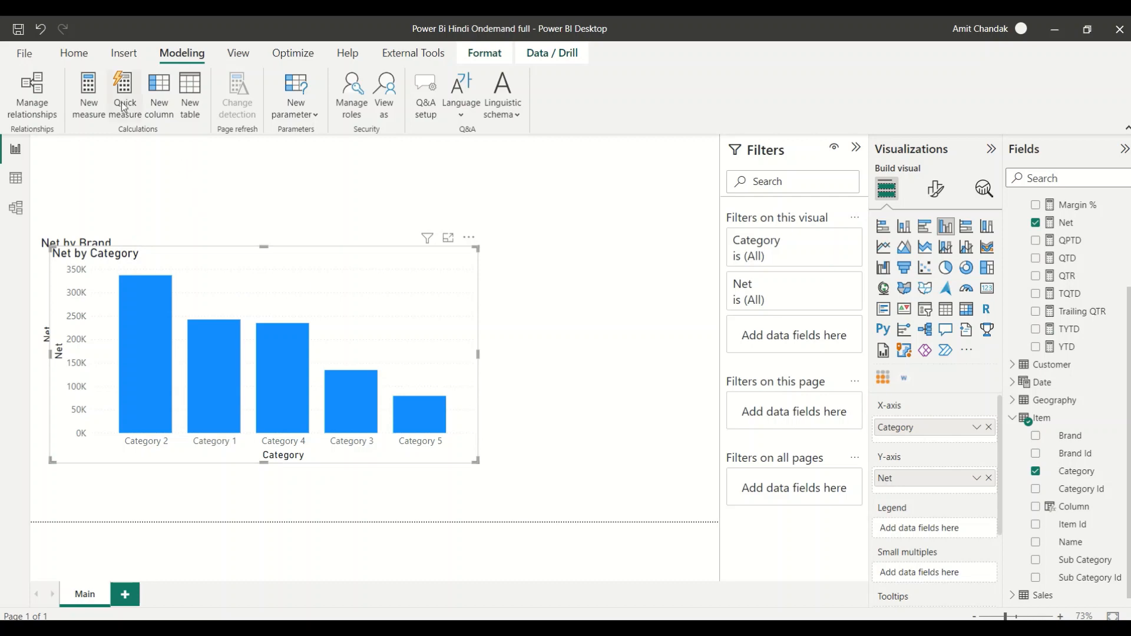
- Insert a blank button and place it above the two overlapping charts
{"action": "left_click", "coordinate": [68, 54]}
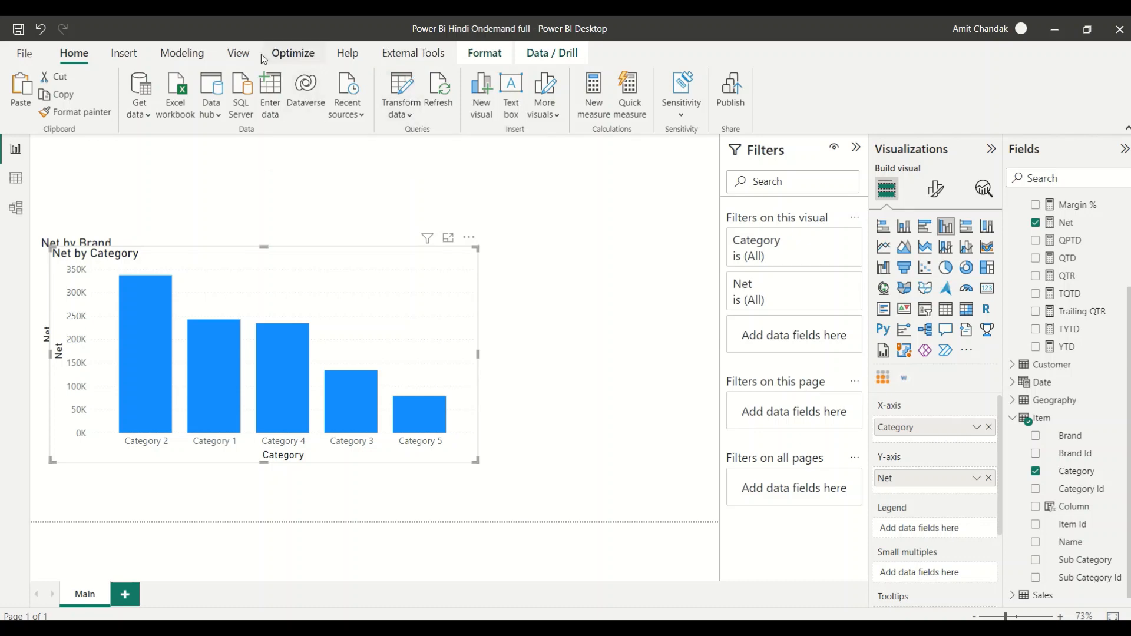
{"action": "left_click", "coordinate": [128, 54]}
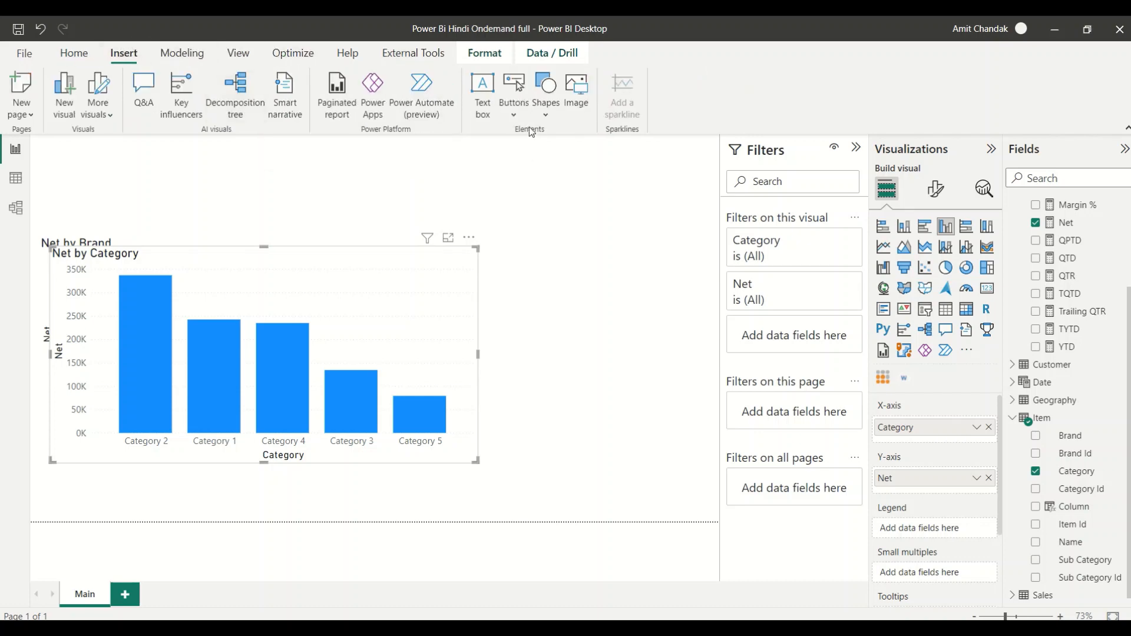
{"action": "left_click", "coordinate": [514, 118]}
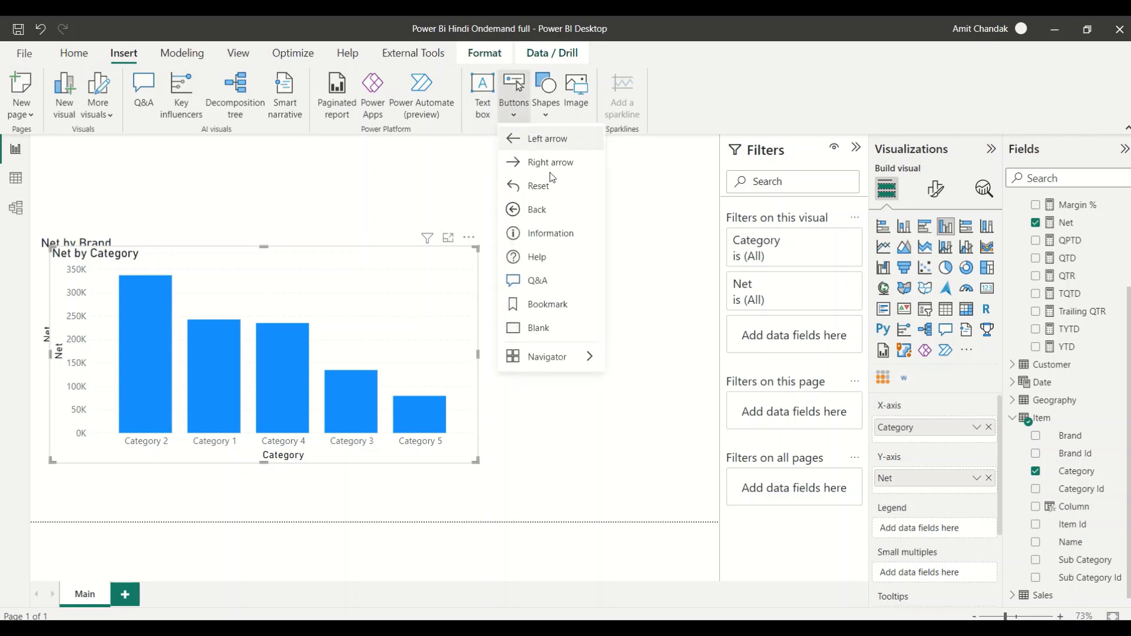
{"action": "left_click", "coordinate": [539, 327]}
{"action": "left_click_drag", "start_coordinate": [71, 151], "coordinate": [156, 191]}
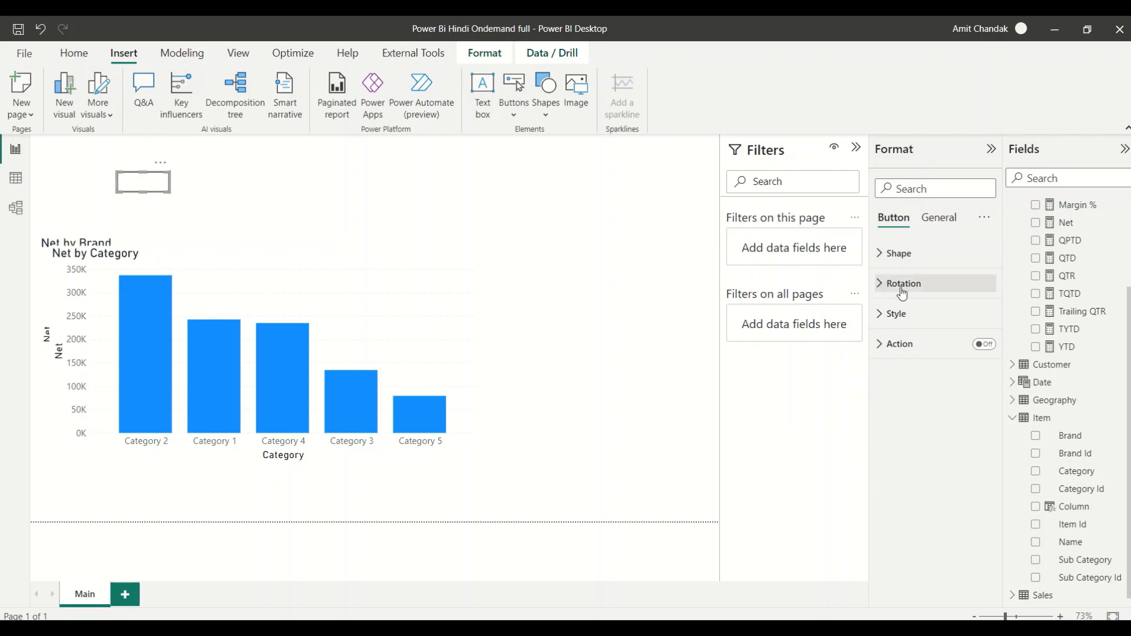
- Turn on the blank button's action and give it the text "Brand"
{"action": "left_click", "coordinate": [983, 345]}
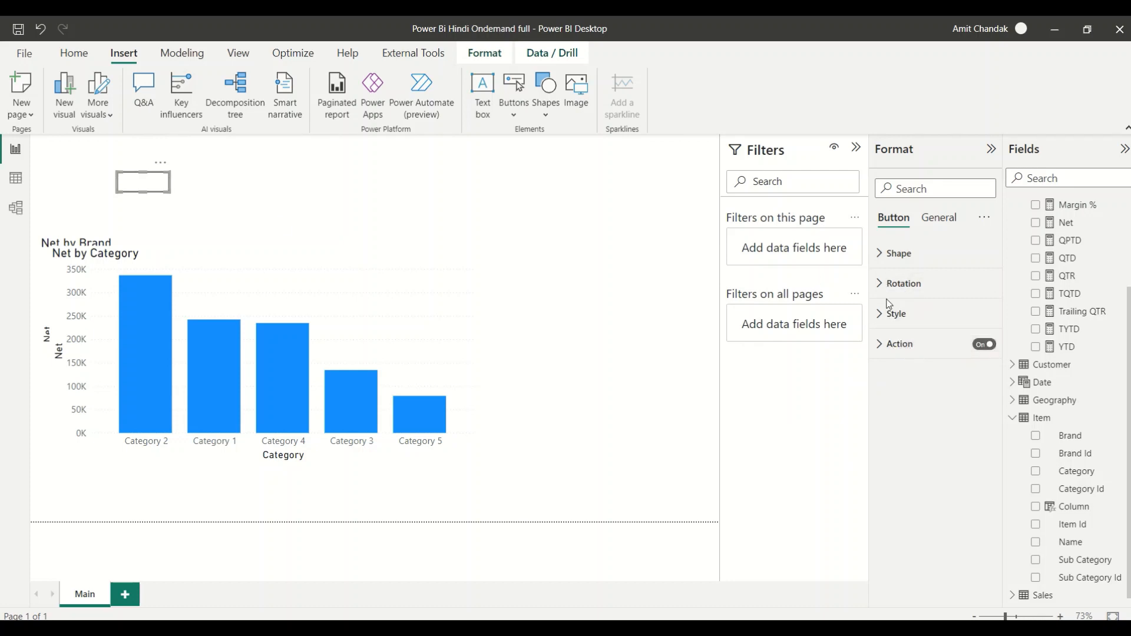
{"action": "left_click", "coordinate": [886, 254]}
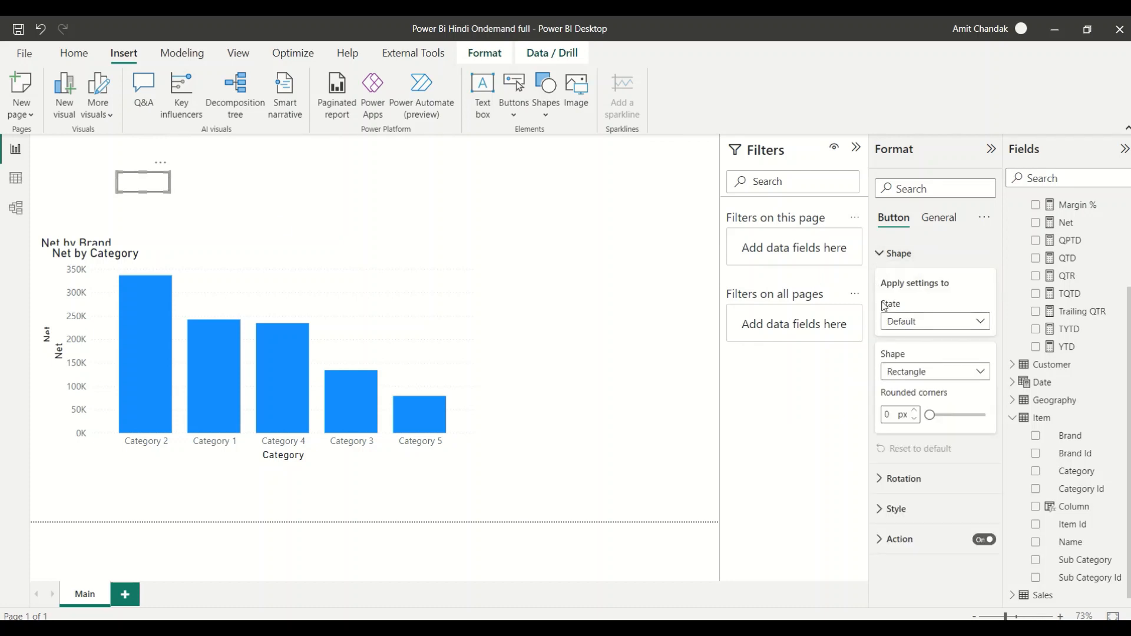
{"action": "left_click", "coordinate": [885, 510]}
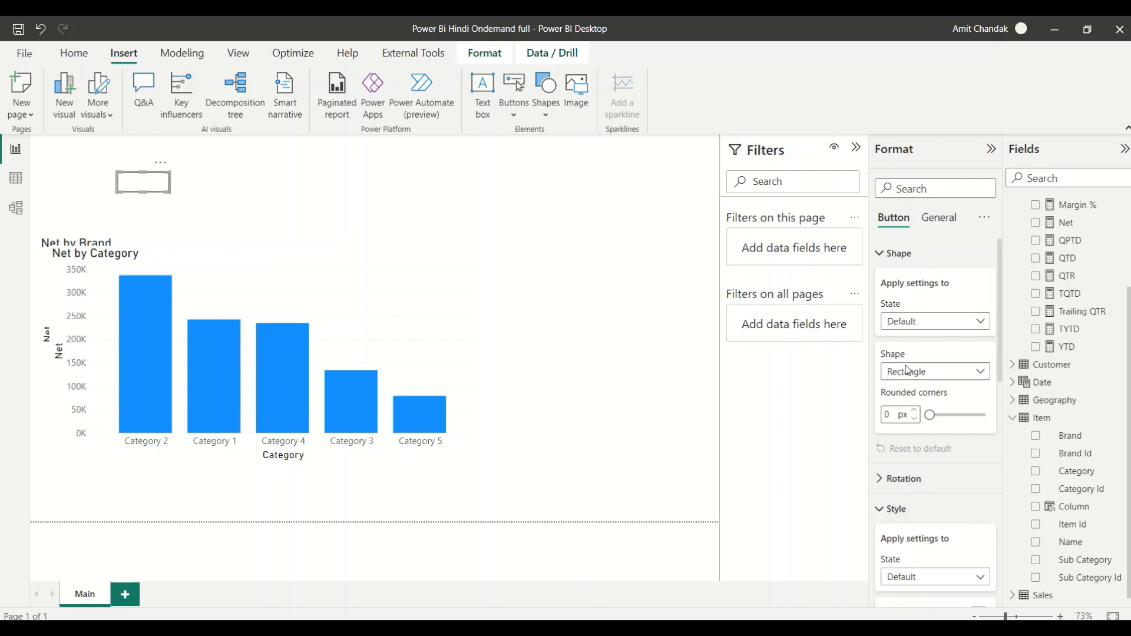
{"action": "scroll", "coordinate": [937, 383], "scroll_direction": "down", "scroll_amount": 5}
{"action": "left_click", "coordinate": [979, 336]}
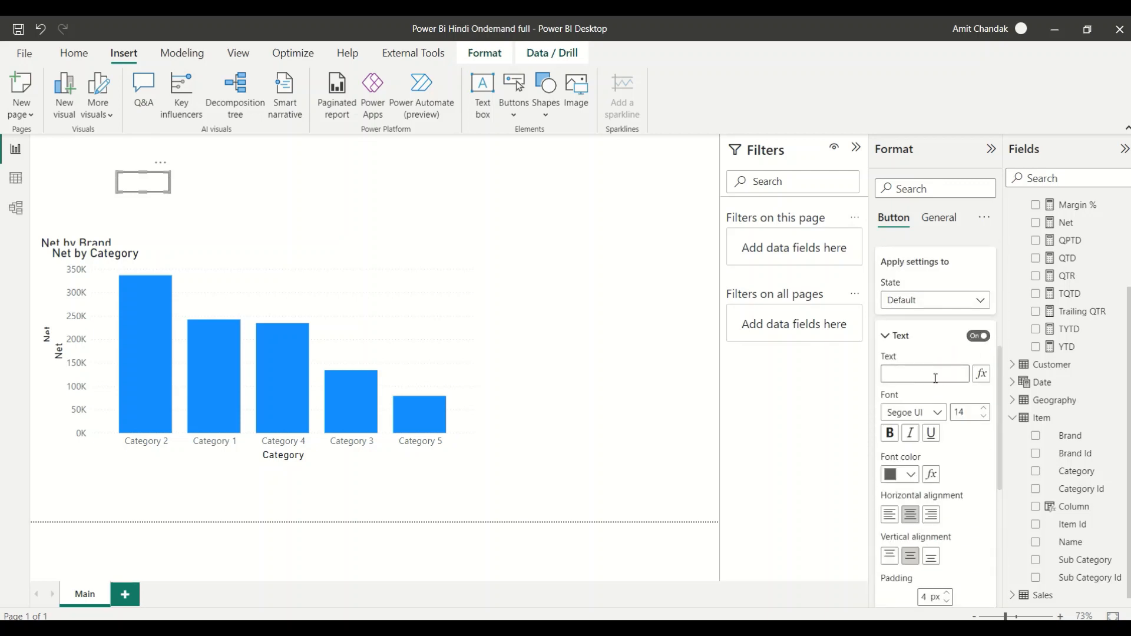
{"action": "left_click", "coordinate": [936, 378]}
{"action": "type", "text": "Brand"}
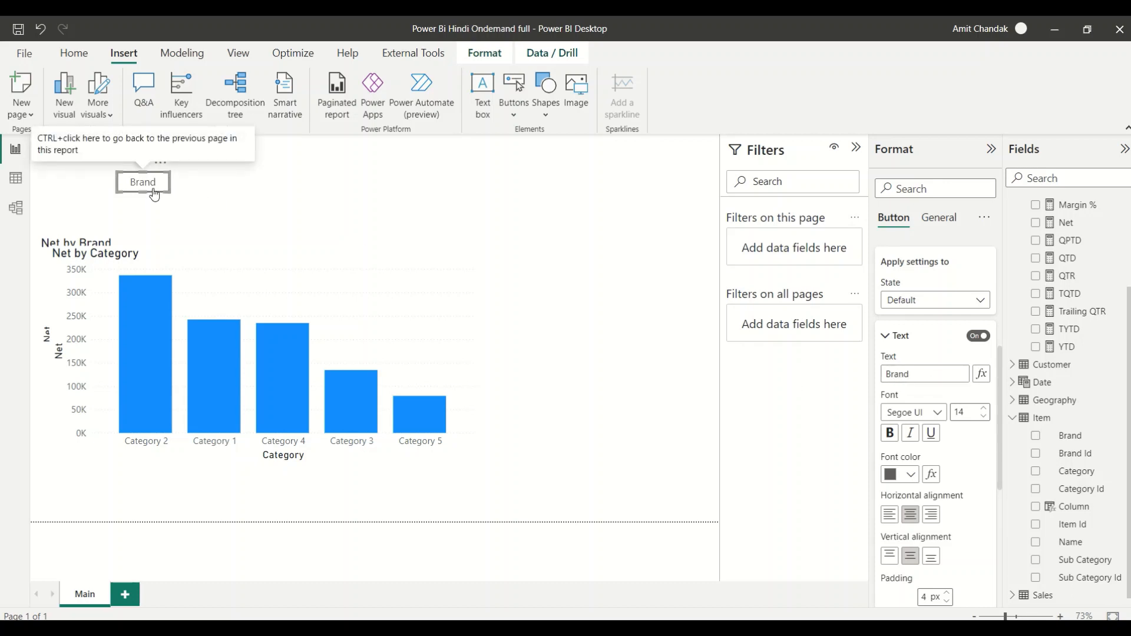
- Duplicate the Brand button, place the copy to its right, and set the copy's text to "Category"
{"action": "key", "text": "ctrl+c"}
{"action": "key", "text": "ctrl+v"}
{"action": "left_click_drag", "start_coordinate": [153, 193], "coordinate": [228, 190]}
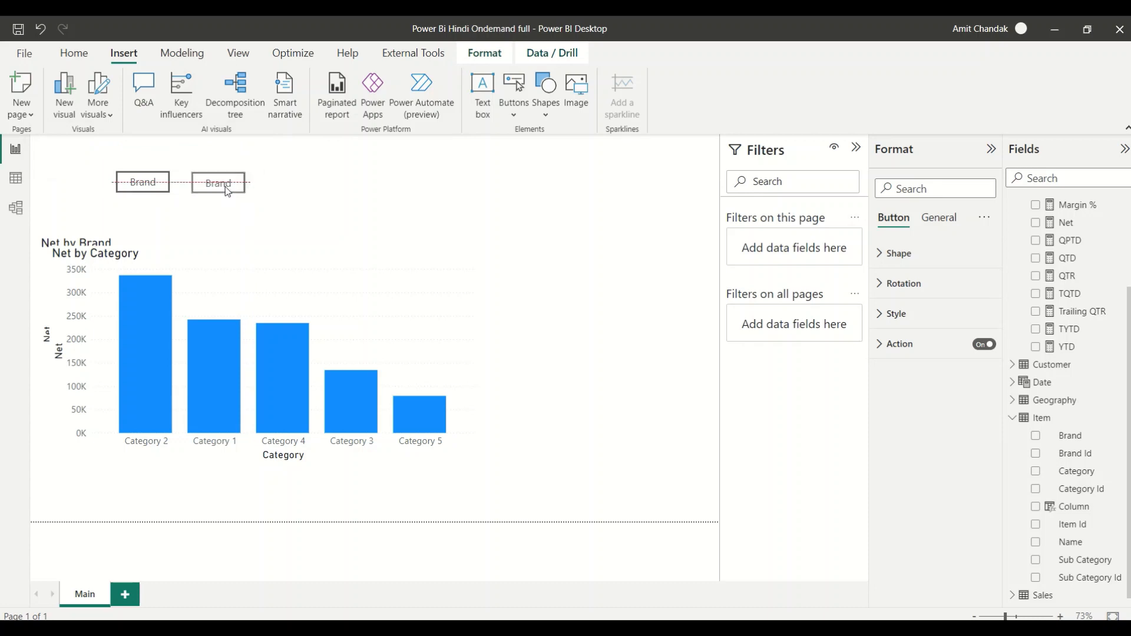
{"action": "left_click", "coordinate": [890, 314]}
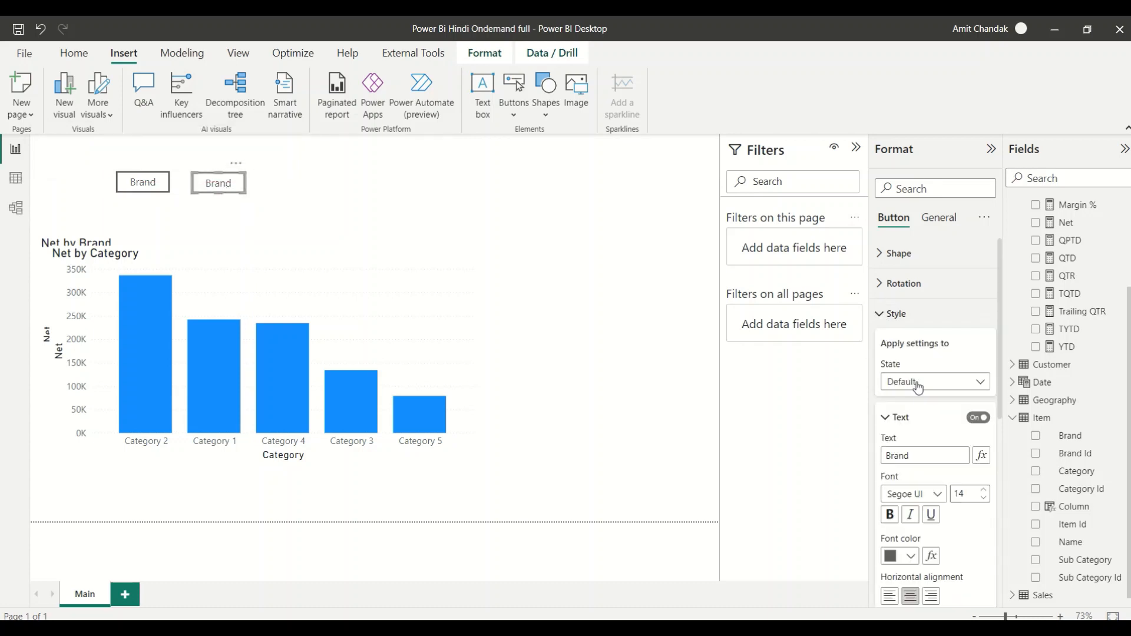
{"action": "double_click", "coordinate": [913, 455]}
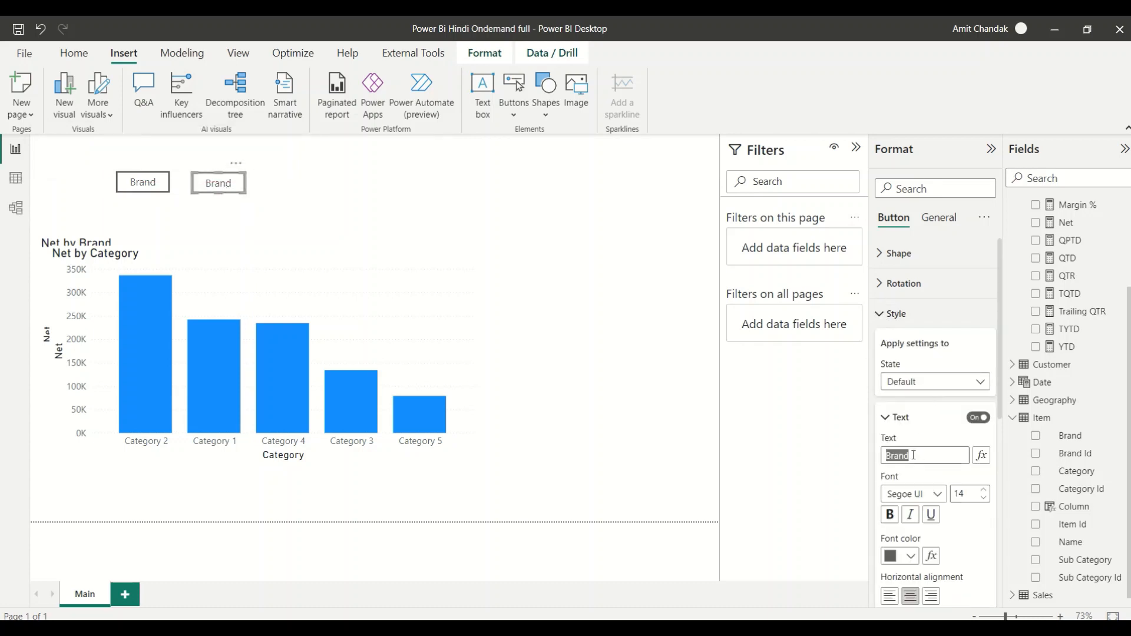
{"action": "type", "text": "Category"}
{"action": "left_click", "coordinate": [695, 311]}
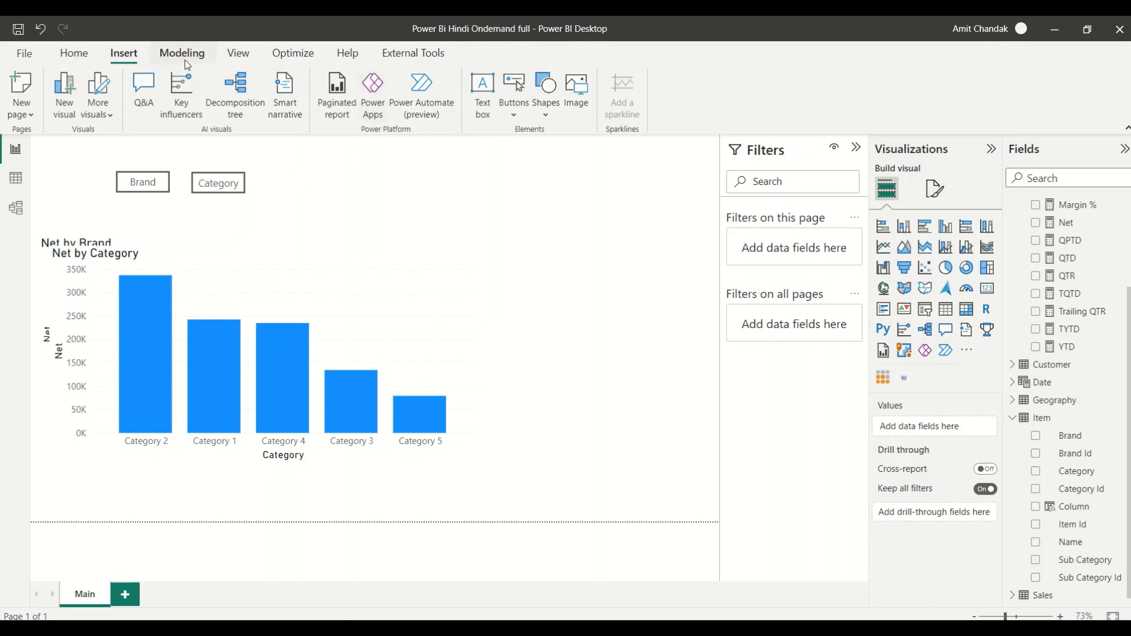
- Show the Bookmarks and Selection panes, and collapse the Filters and Visualizations panes to make room
{"action": "left_click", "coordinate": [239, 252]}
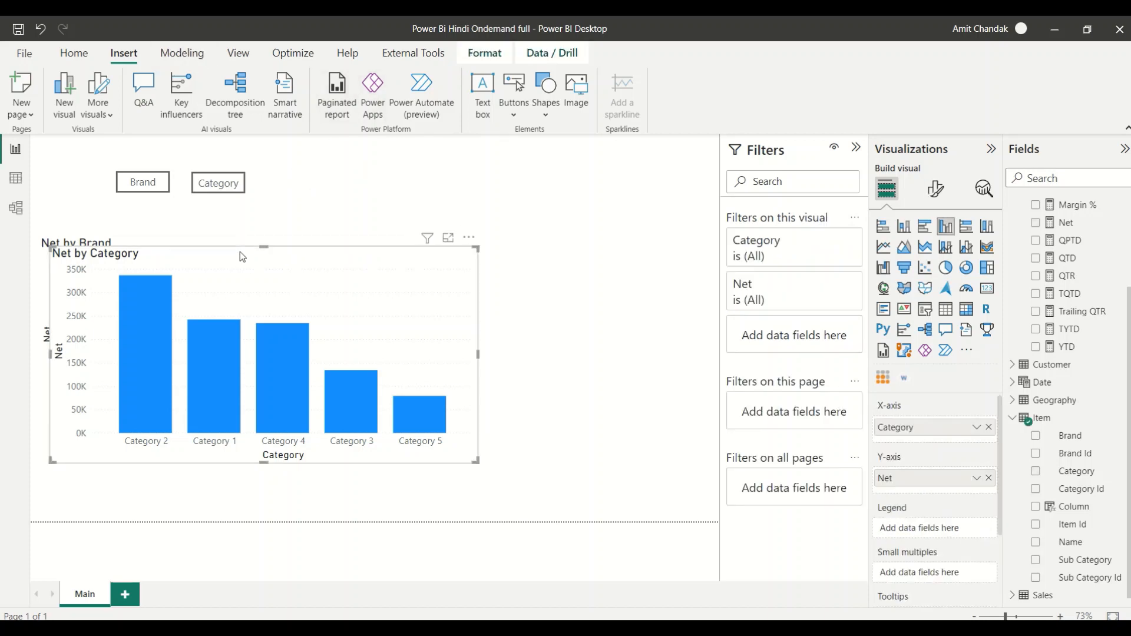
{"action": "left_click", "coordinate": [242, 55]}
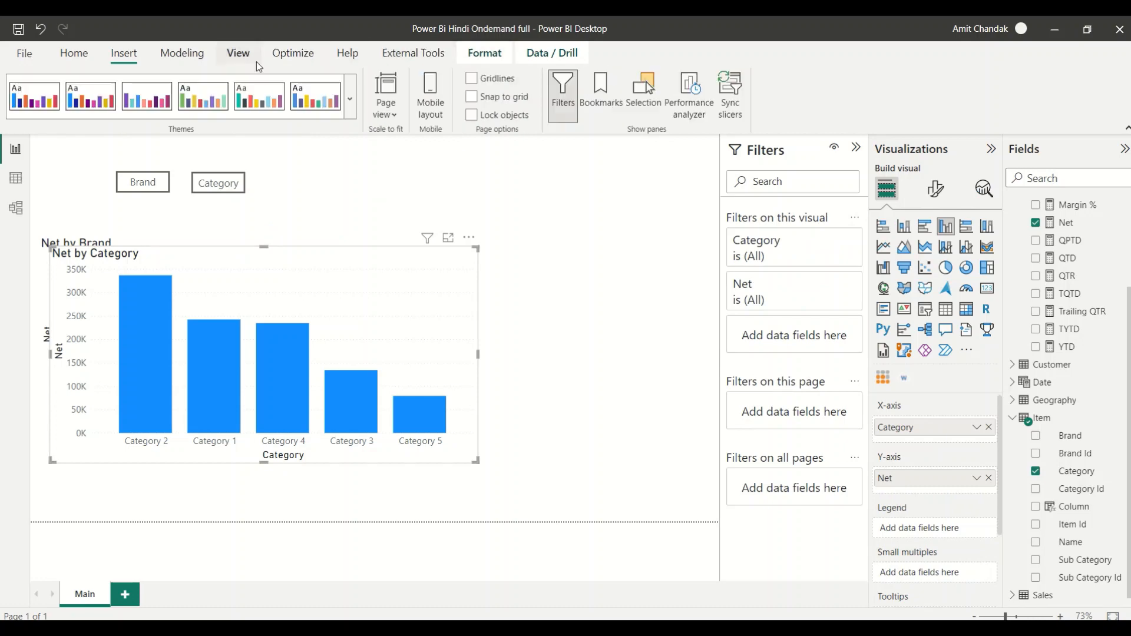
{"action": "left_click", "coordinate": [601, 115]}
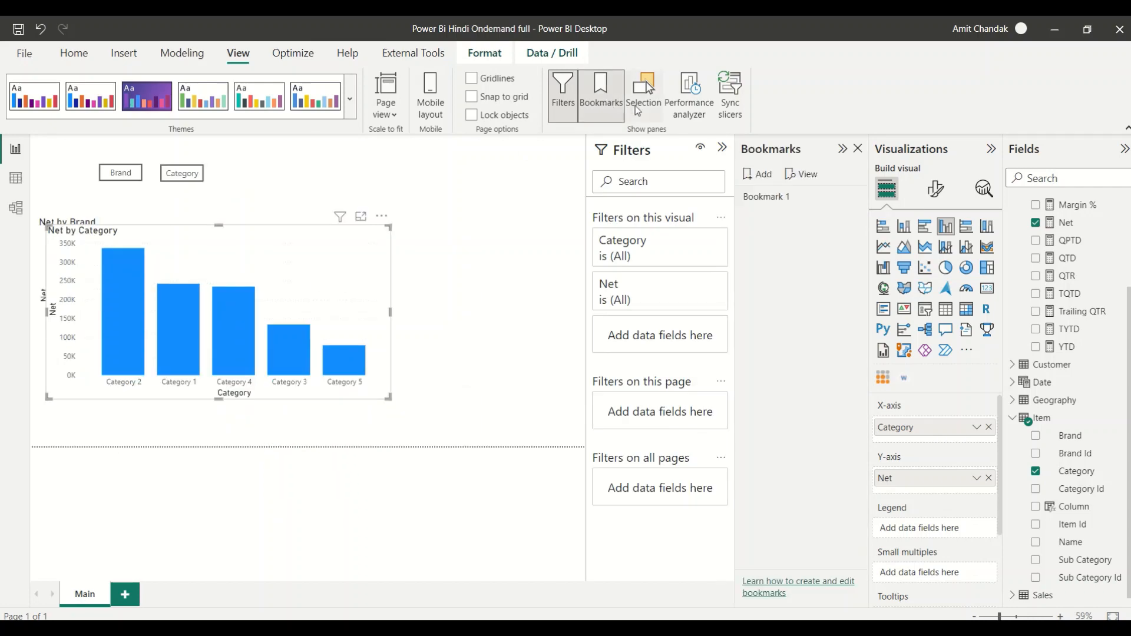
{"action": "left_click", "coordinate": [642, 103]}
{"action": "left_click", "coordinate": [592, 148]}
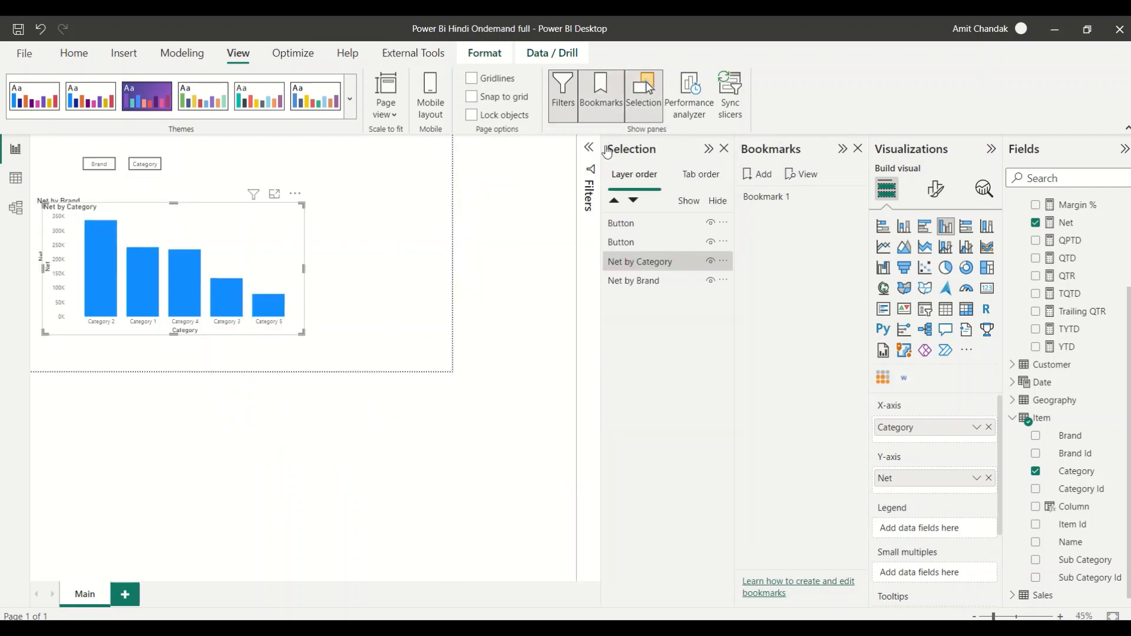
{"action": "left_click", "coordinate": [992, 149]}
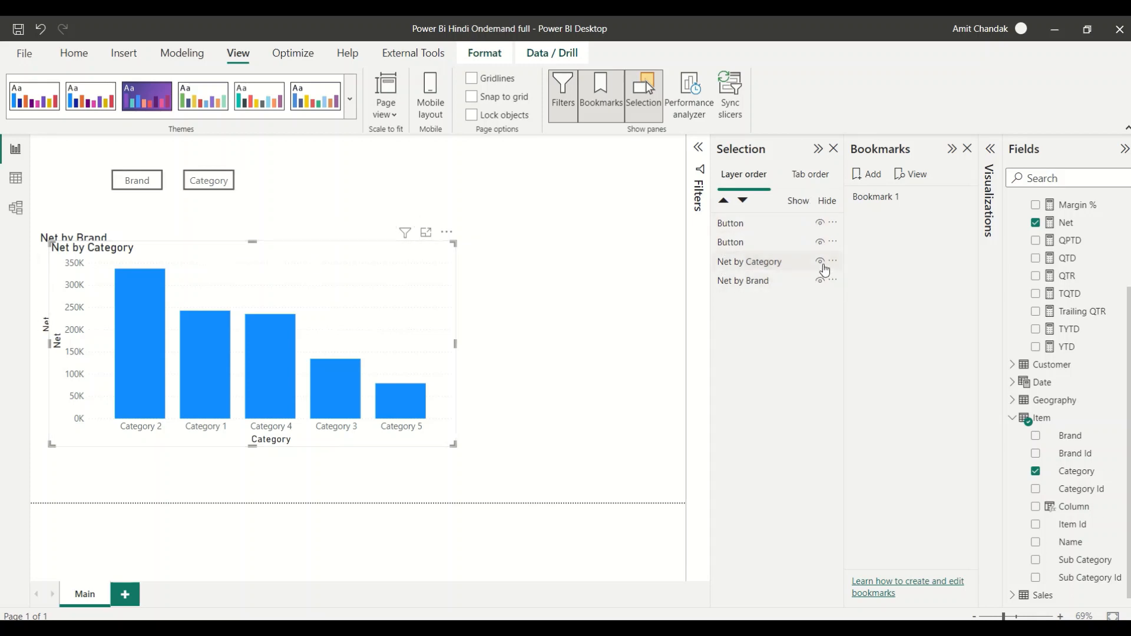
- Hide the Net by Category chart, rename Bookmark 1 as "Brand", and update that bookmark to the current page state
{"action": "left_click", "coordinate": [820, 262]}
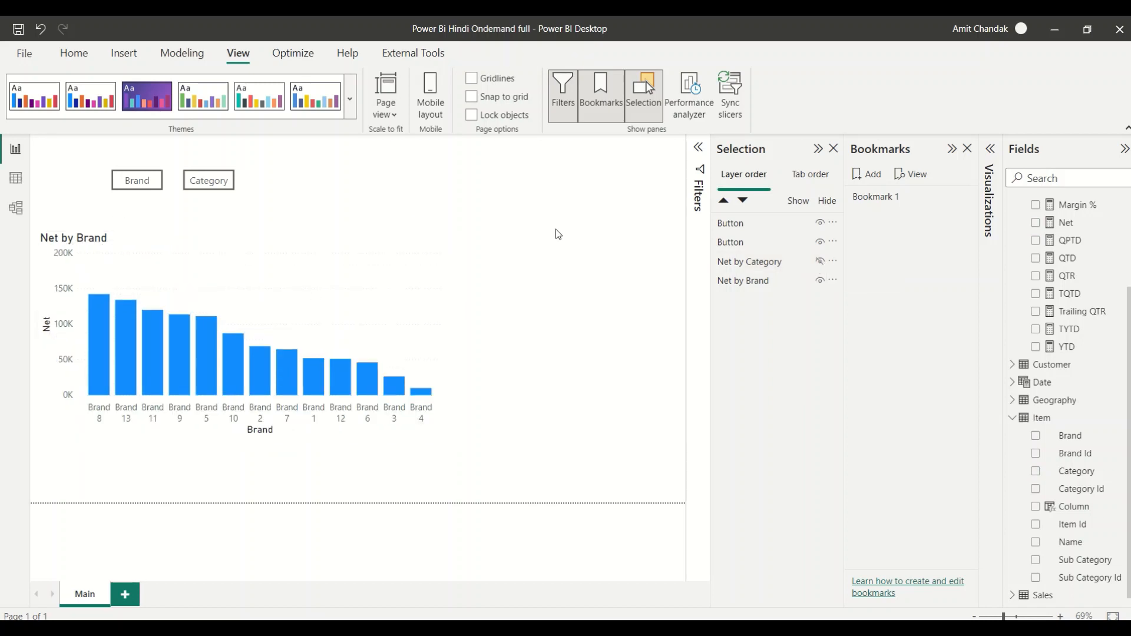
{"action": "double_click", "coordinate": [878, 203]}
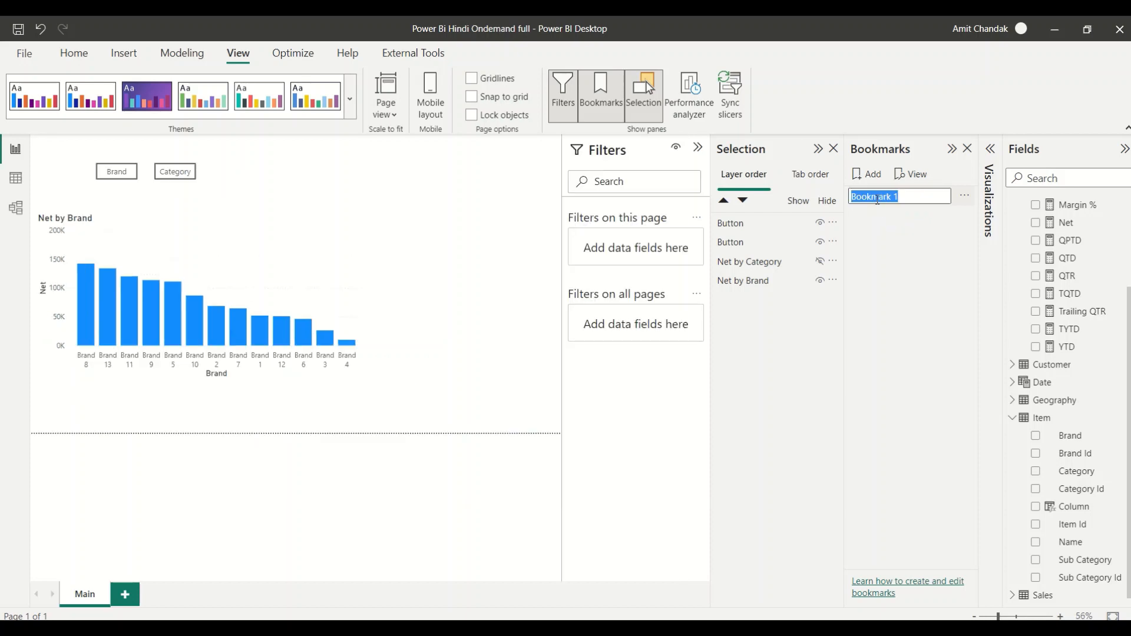
{"action": "type", "text": "Brand"}
{"action": "key", "text": "Return"}
{"action": "right_click", "coordinate": [878, 200]}
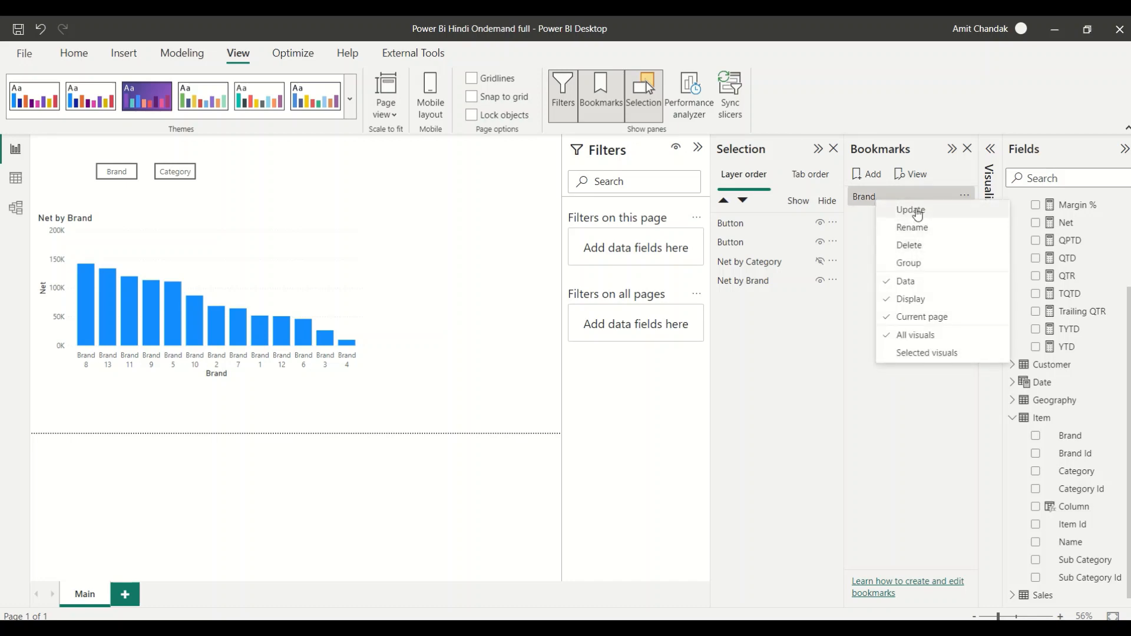
{"action": "left_click", "coordinate": [912, 211]}
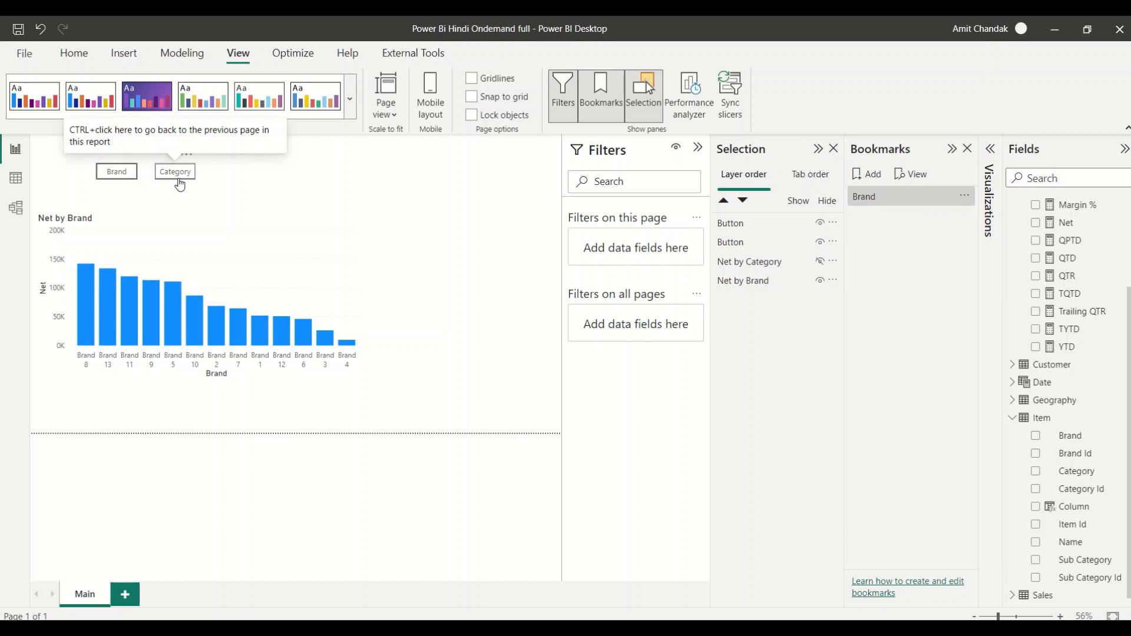
- Show Net by Category instead of Net by Brand, and capture that state in a new bookmark named "Category"
{"action": "left_click", "coordinate": [820, 261]}
{"action": "left_click", "coordinate": [820, 280]}
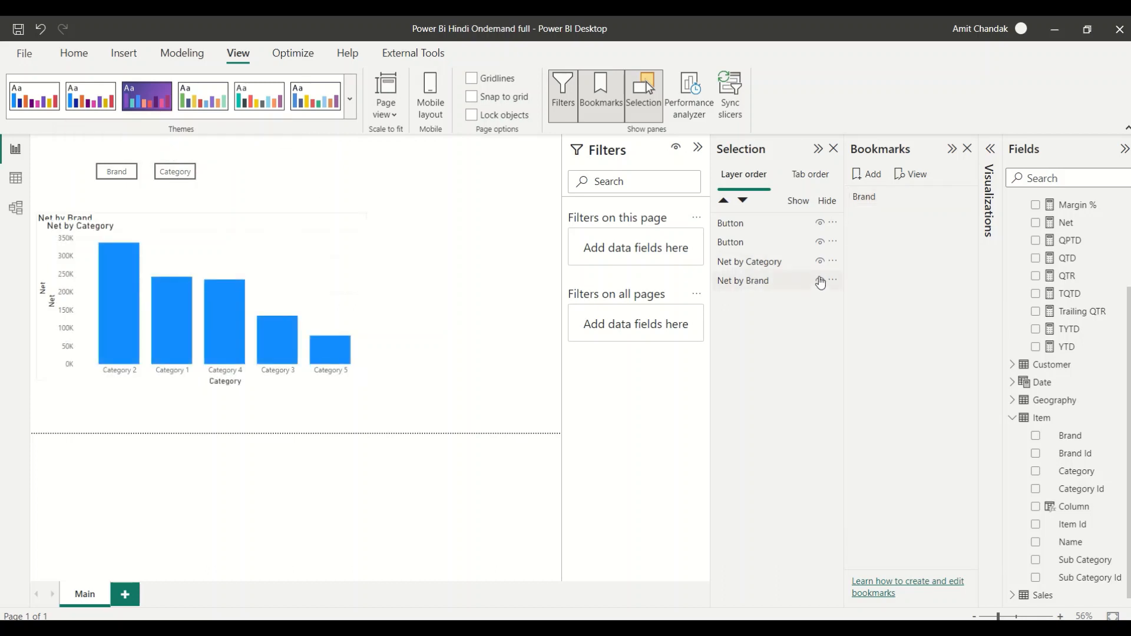
{"action": "left_click", "coordinate": [870, 175]}
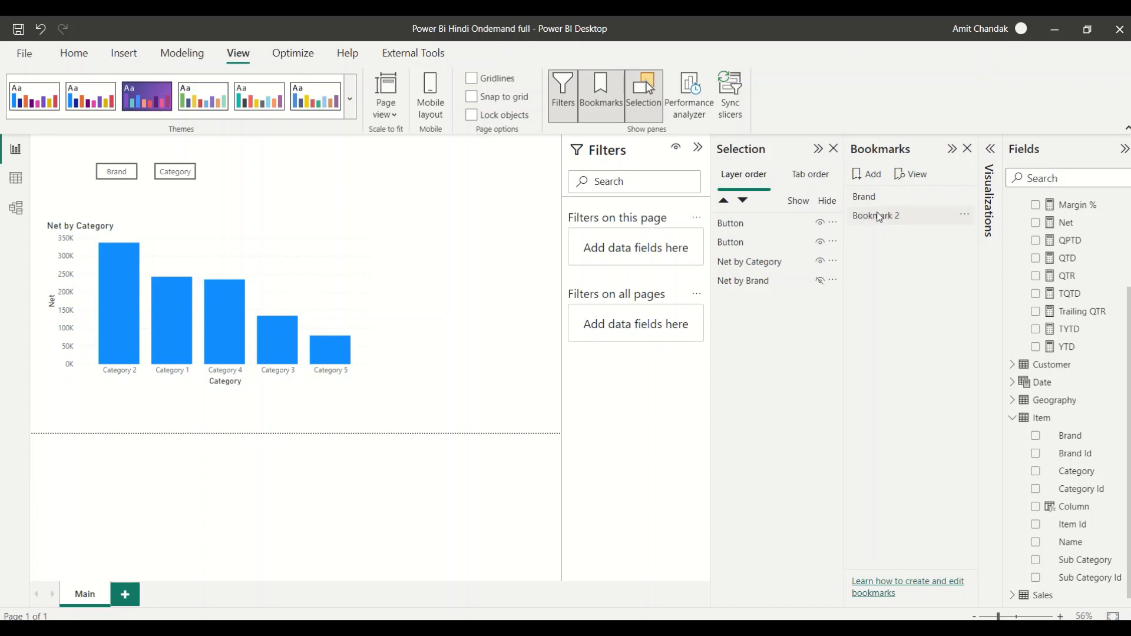
{"action": "double_click", "coordinate": [879, 215]}
{"action": "type", "text": "Category"}
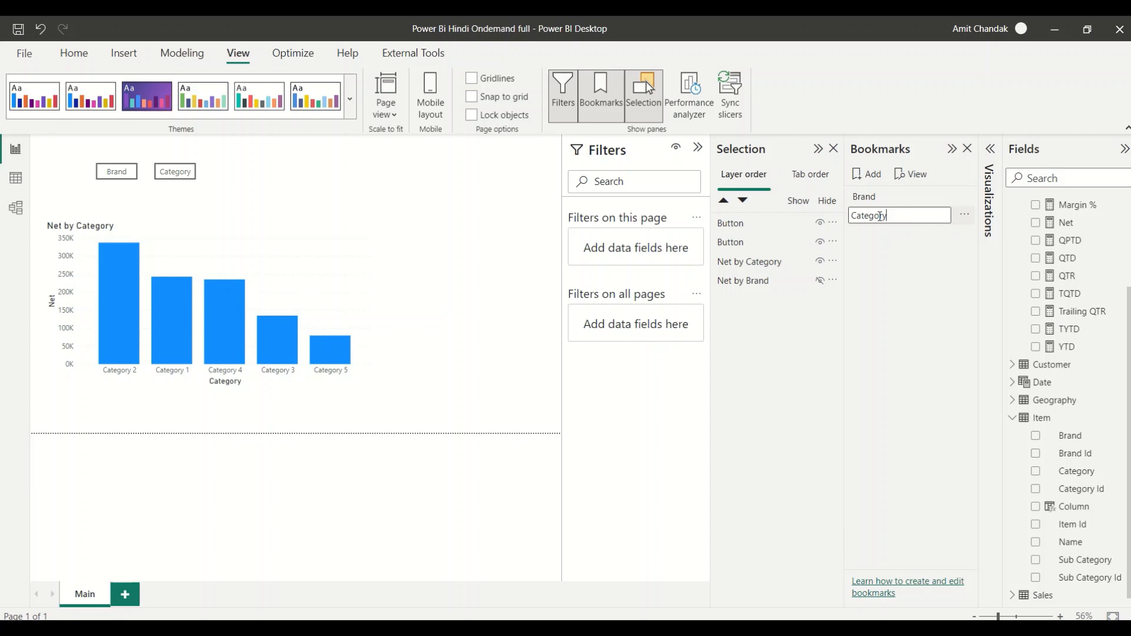
{"action": "key", "text": "Return"}
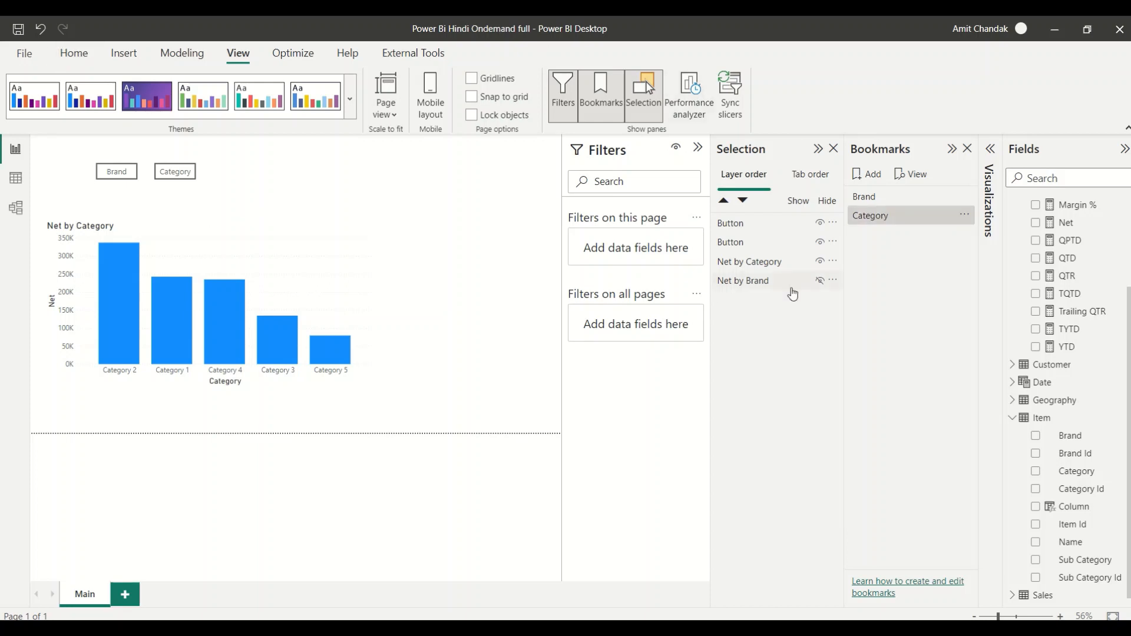
- Check the Brand and Category bookmarks, and align the Net by Category chart exactly over the Net by Brand chart
{"action": "left_click", "coordinate": [872, 203]}
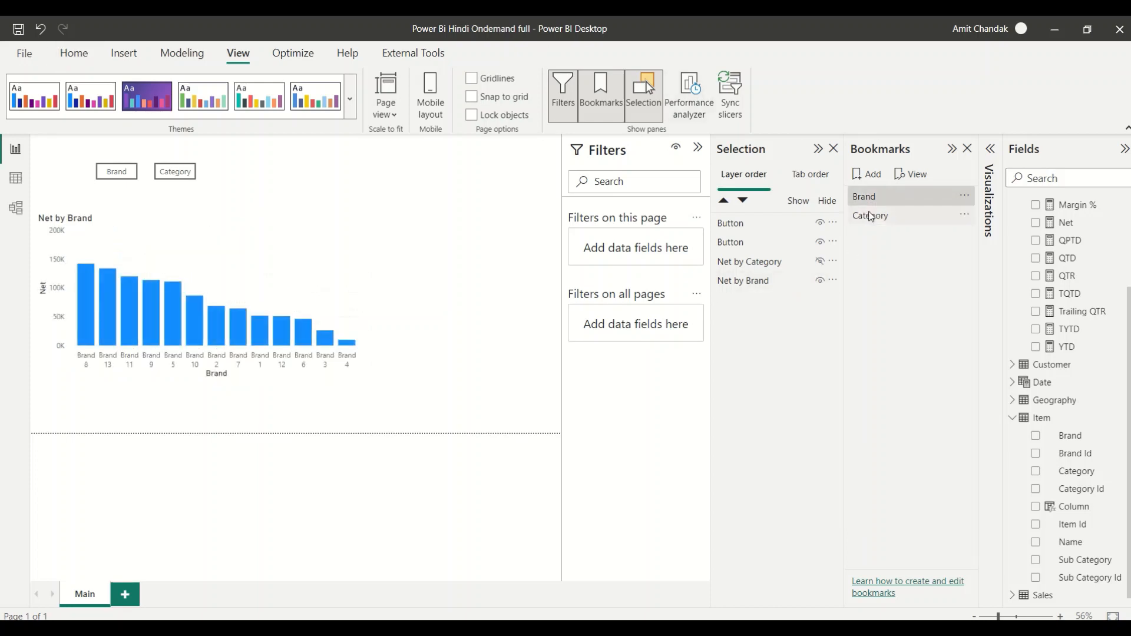
{"action": "left_click", "coordinate": [871, 217]}
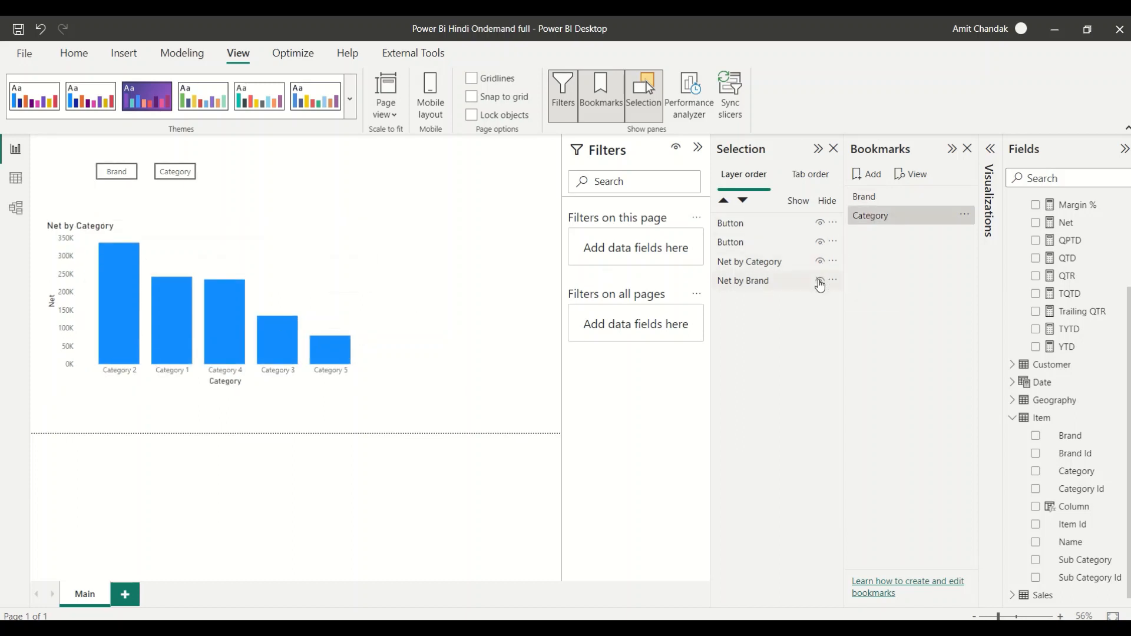
{"action": "left_click", "coordinate": [161, 260]}
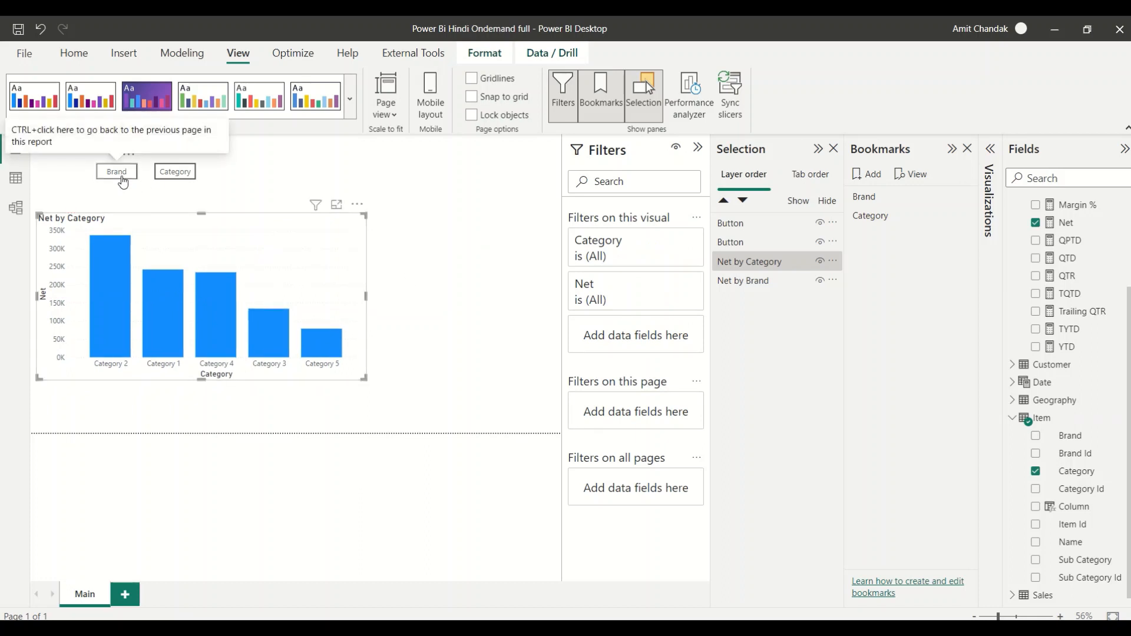
- Set the Brand button's action type to Bookmark and link it to the Brand bookmark
{"action": "left_click", "coordinate": [121, 177]}
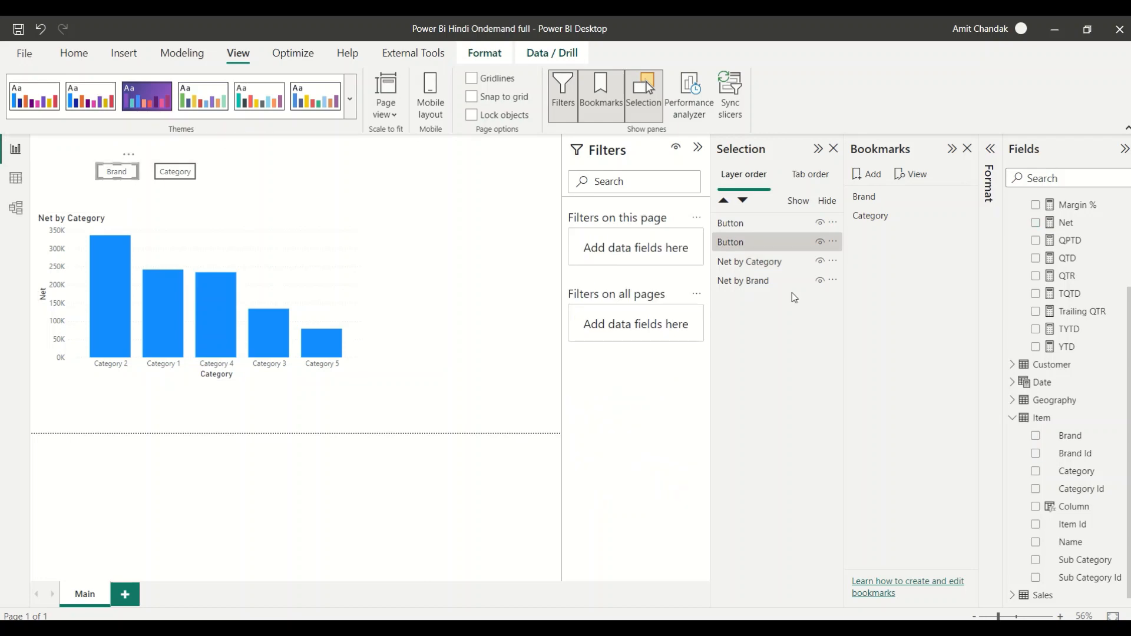
{"action": "left_click", "coordinate": [991, 151]}
{"action": "left_click", "coordinate": [898, 343]}
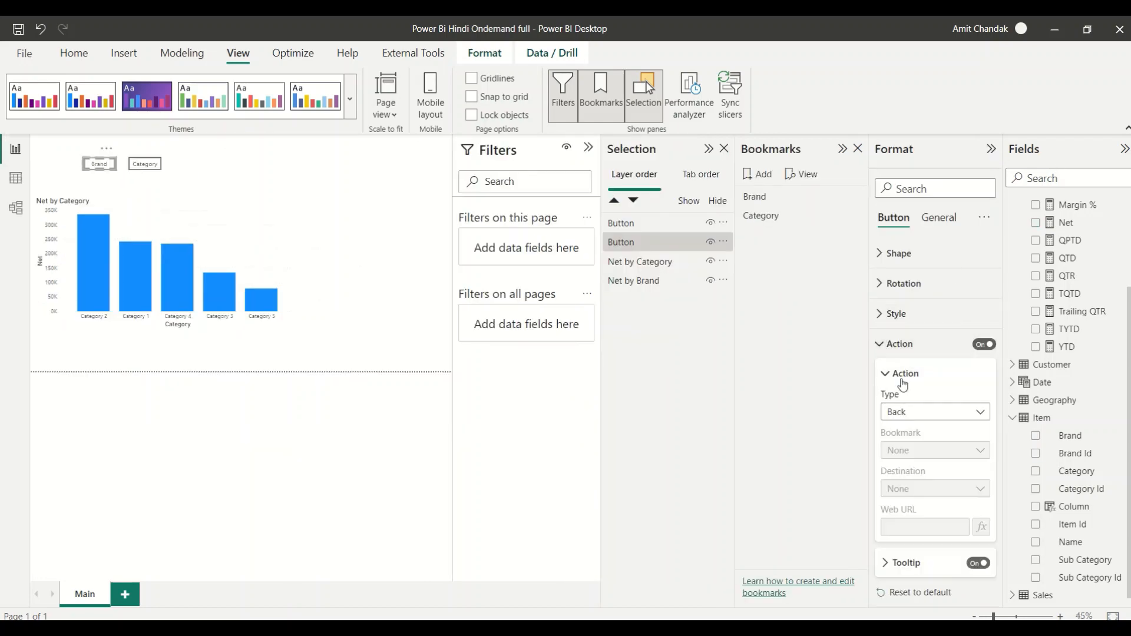
{"action": "left_click", "coordinate": [923, 418]}
{"action": "left_click", "coordinate": [915, 447]}
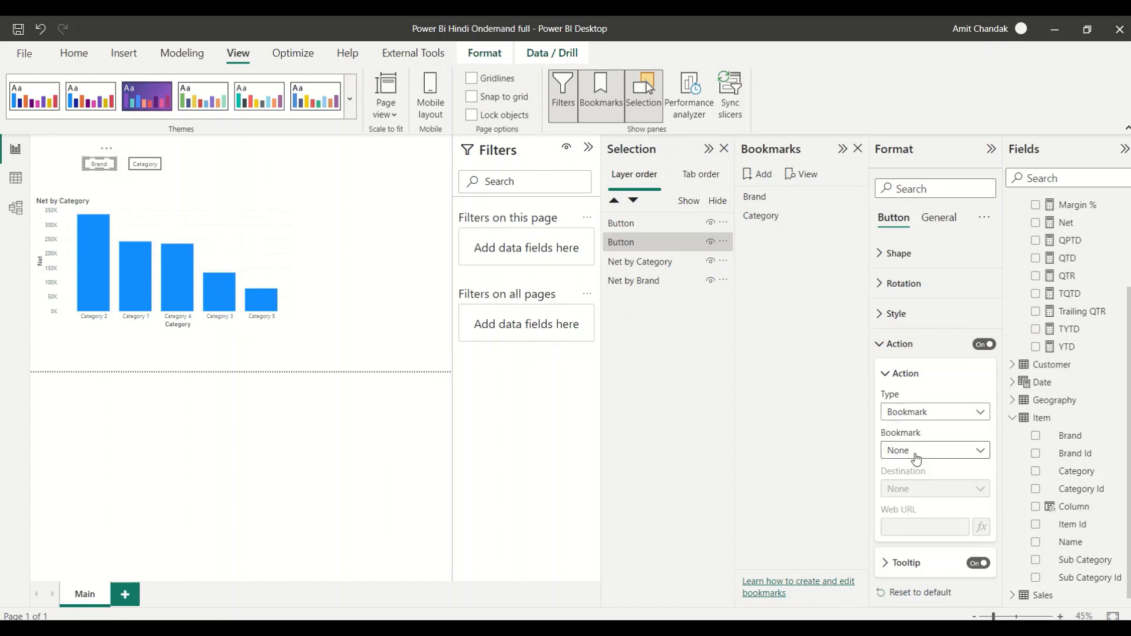
{"action": "left_click", "coordinate": [915, 451]}
{"action": "left_click", "coordinate": [904, 484]}
- Set the Category button's action type to Bookmark and link it to the Category bookmark
{"action": "left_click", "coordinate": [145, 164]}
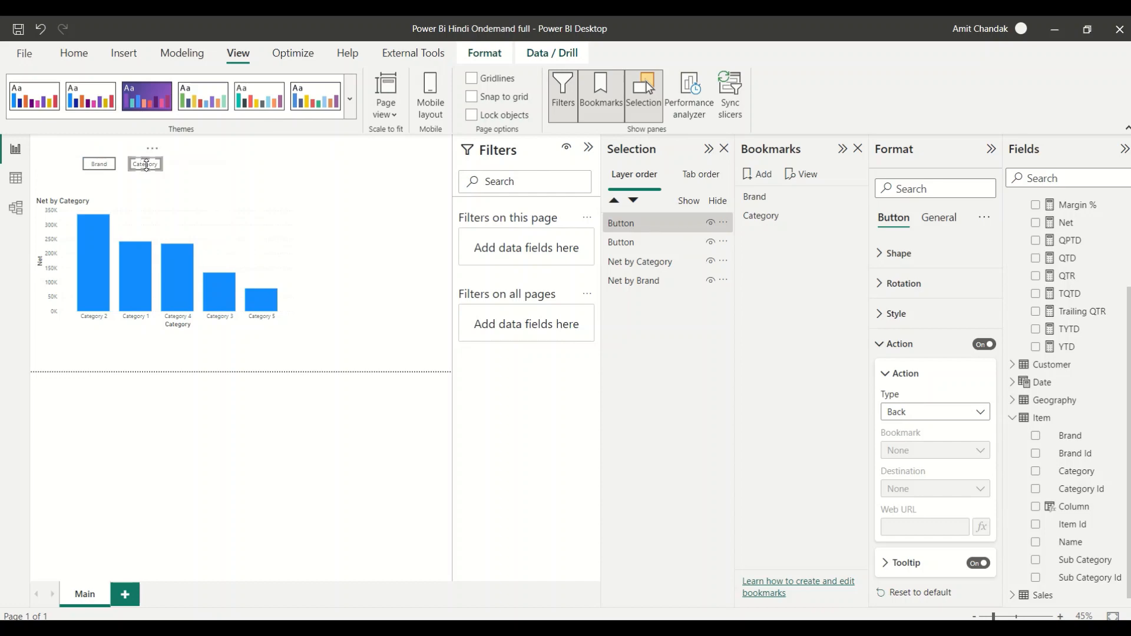
{"action": "left_click", "coordinate": [896, 413]}
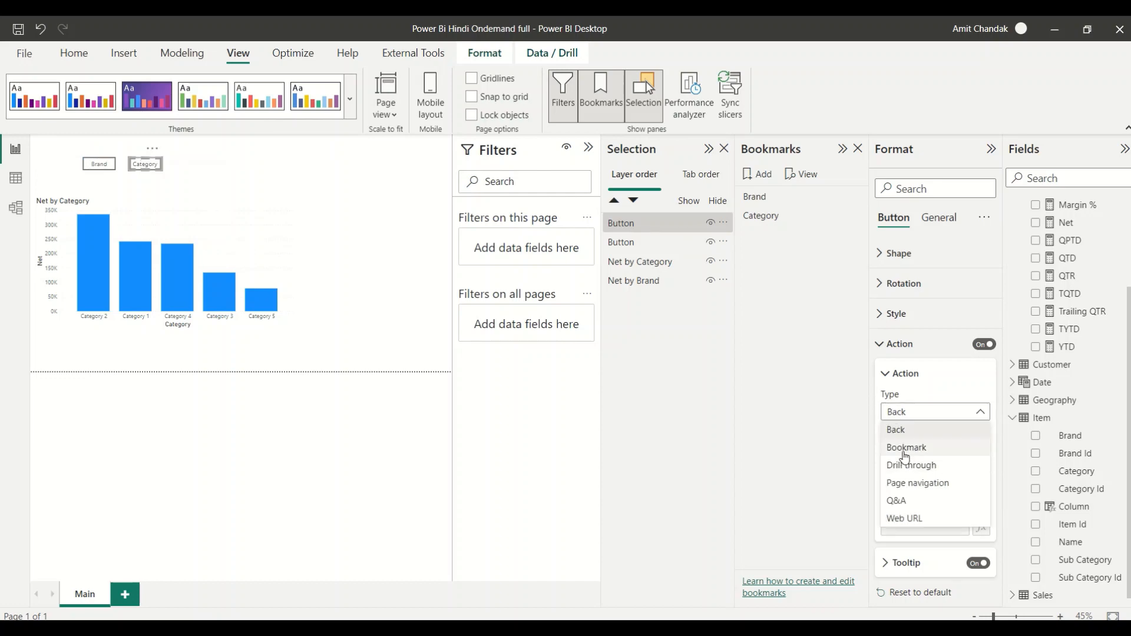
{"action": "left_click", "coordinate": [905, 447]}
{"action": "left_click", "coordinate": [915, 450]}
{"action": "left_click", "coordinate": [905, 501]}
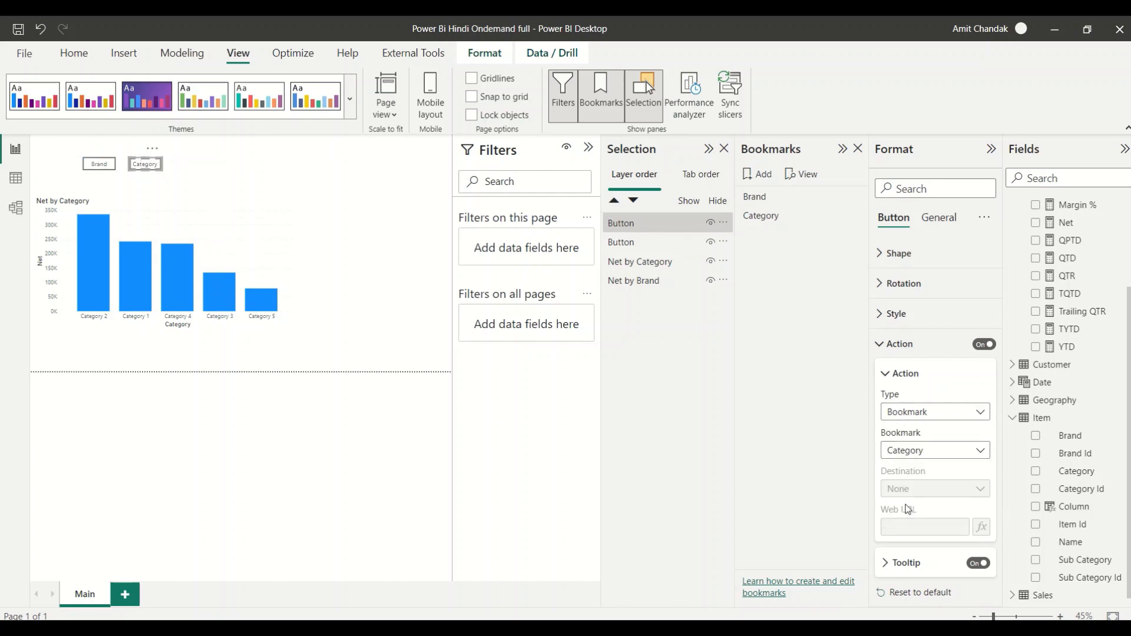
- Deselect the Category button, close the Selection and Bookmarks panes, and collapse the Filters pane
{"action": "left_click", "coordinate": [398, 301]}
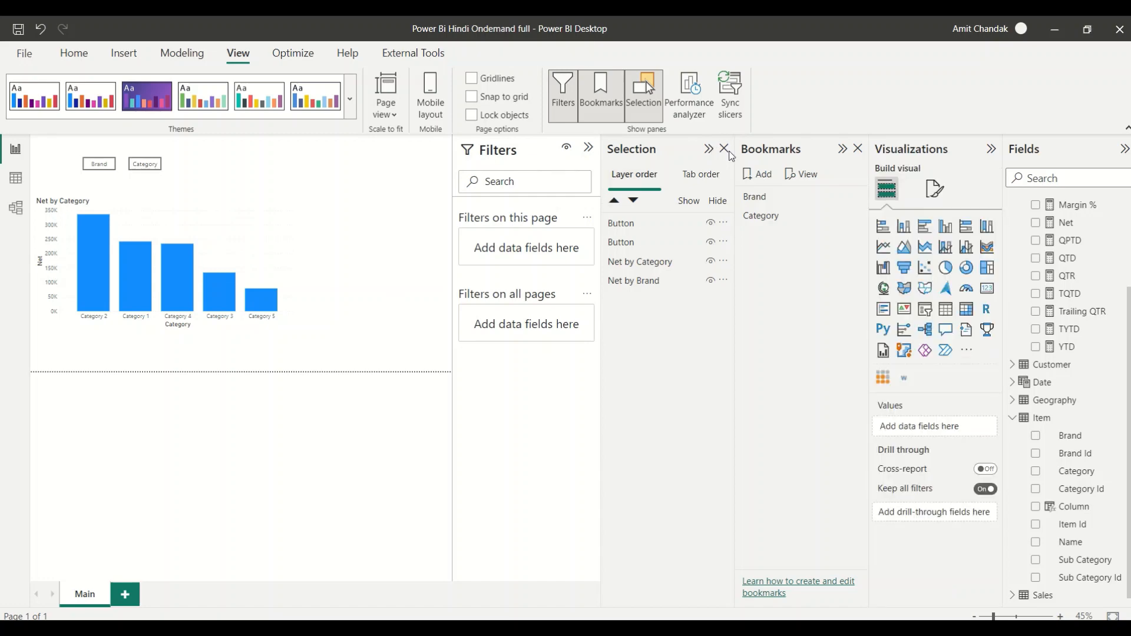
{"action": "left_click", "coordinate": [725, 149]}
{"action": "left_click", "coordinate": [855, 150]}
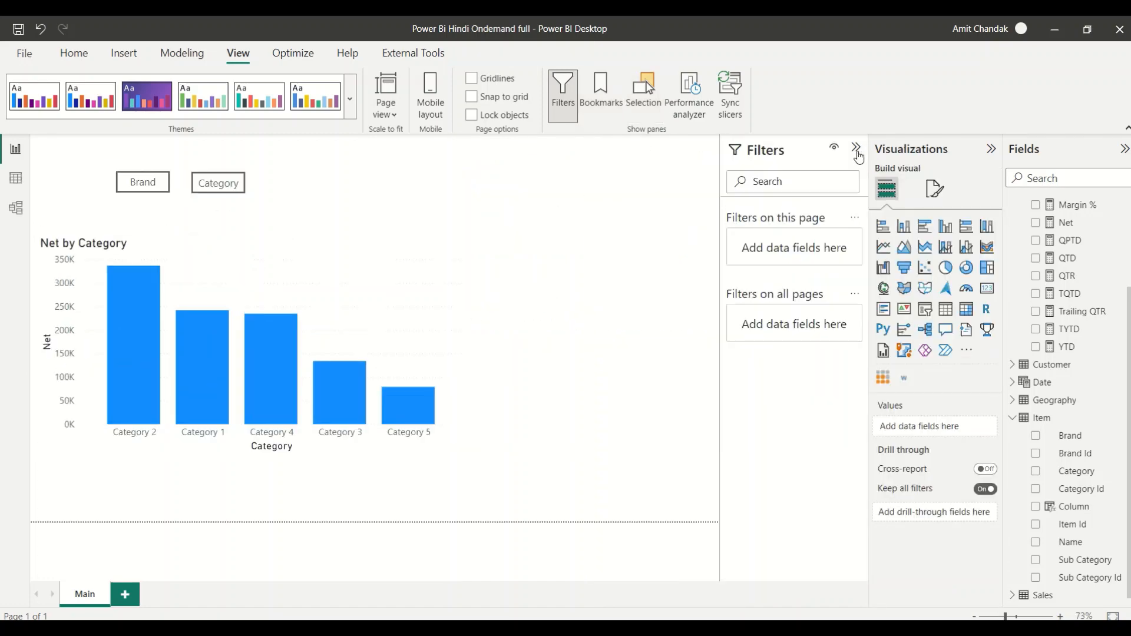
{"action": "left_click", "coordinate": [856, 149]}
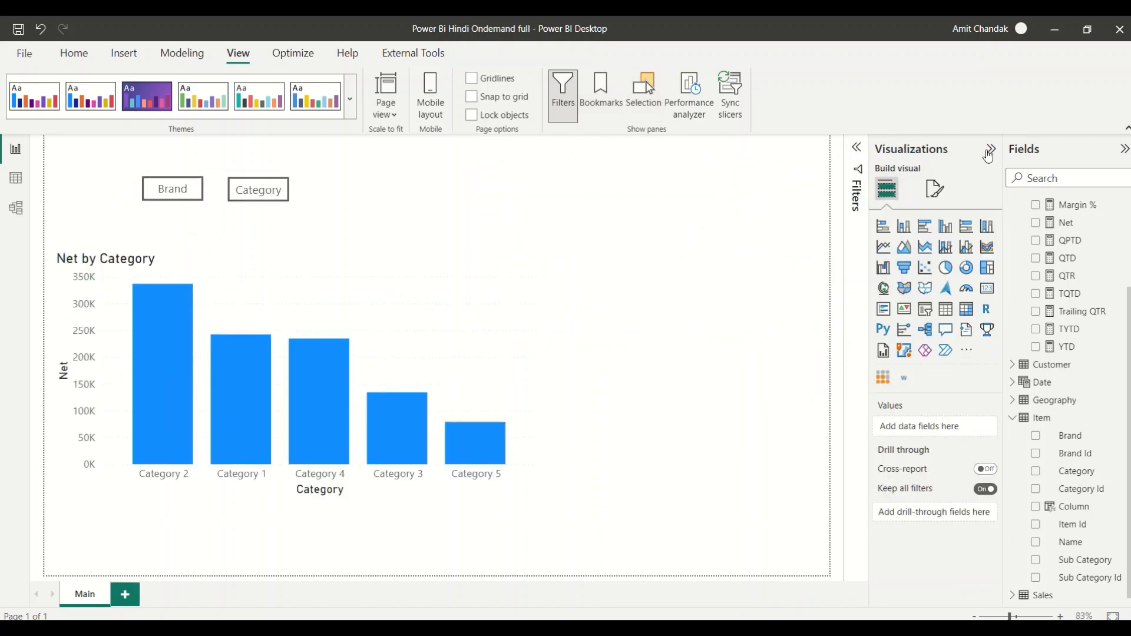
- Test the Brand and Category buttons by following each one alternately to switch between the two charts
{"action": "left_click", "coordinate": [171, 189], "text": "ctrl"}
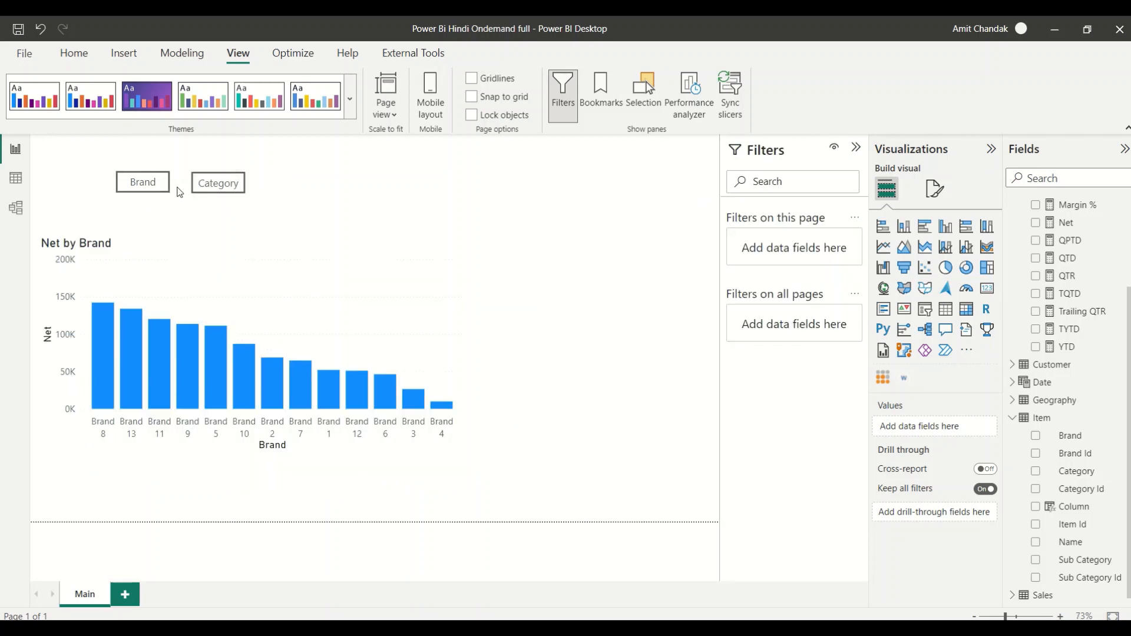
{"action": "left_click", "coordinate": [209, 194], "text": "ctrl"}
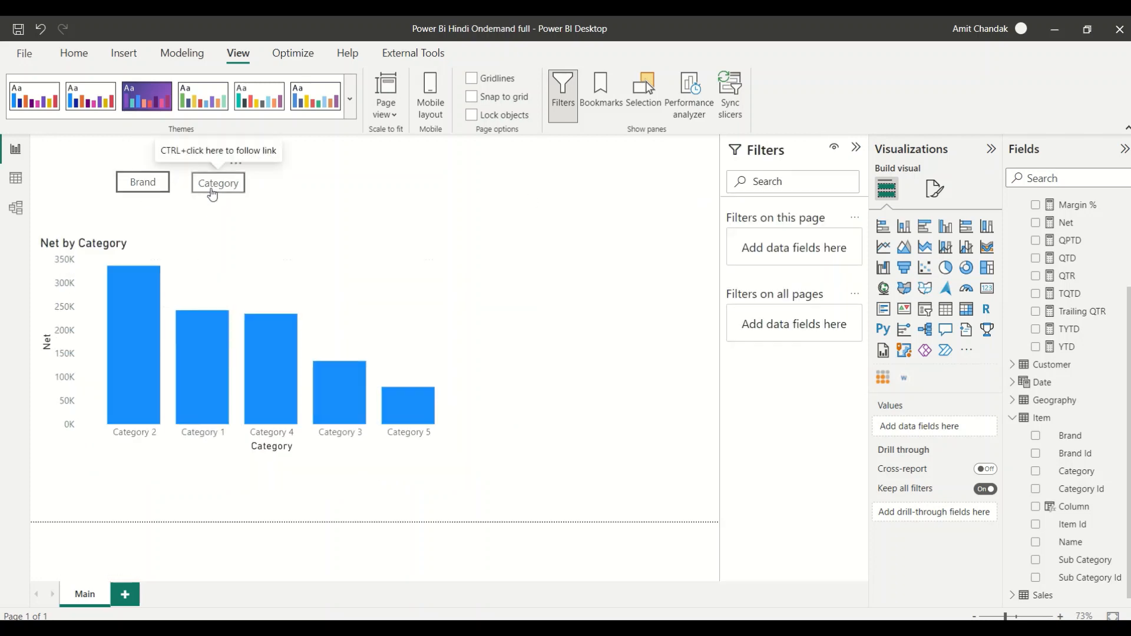
{"action": "left_click", "coordinate": [151, 190], "text": "ctrl"}
{"action": "left_click", "coordinate": [211, 197], "text": "ctrl"}
{"action": "left_click", "coordinate": [159, 188], "text": "ctrl"}
{"action": "left_click", "coordinate": [203, 194], "text": "ctrl"}
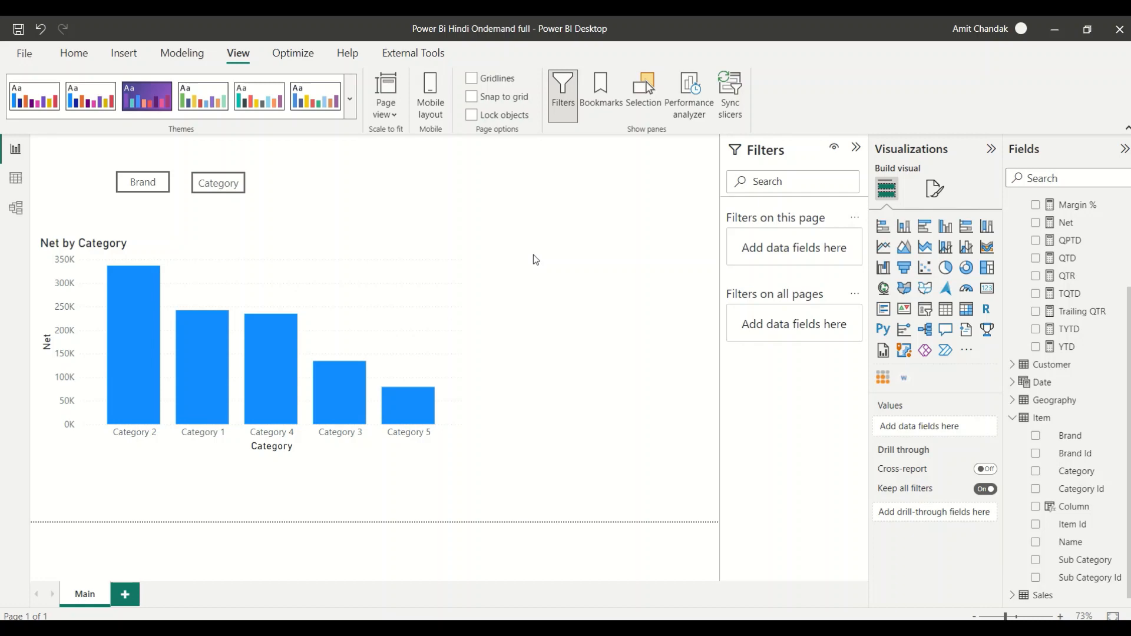
- In Data view, enter a table by hand with one column named "Measure" containing the rows "Net" and "Margin %"
{"action": "left_click", "coordinate": [12, 185]}
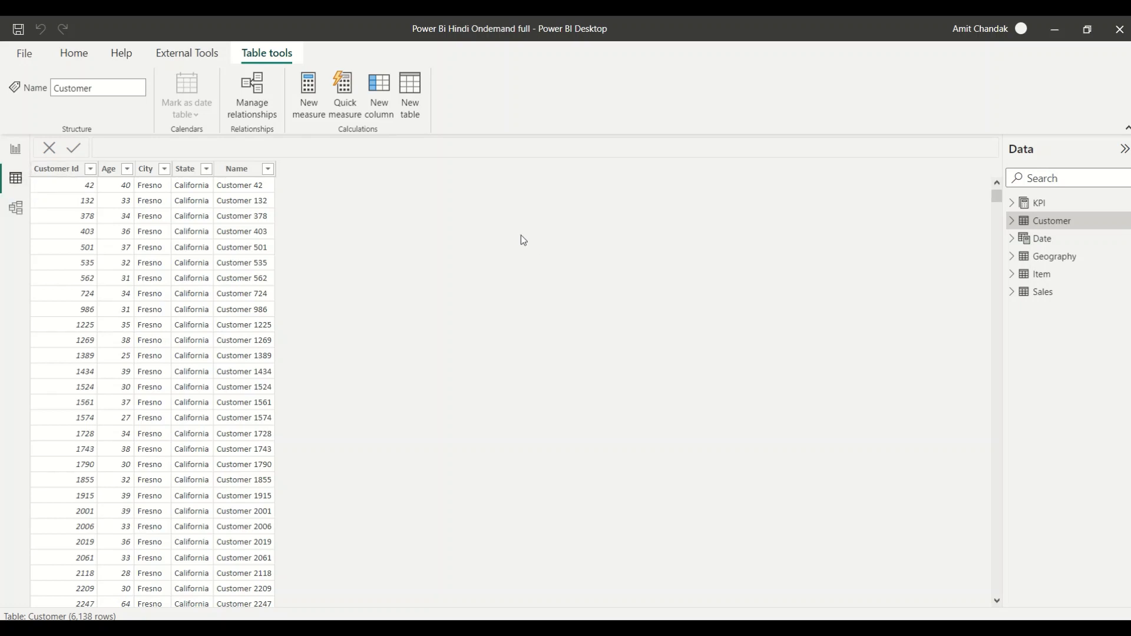
{"action": "left_click", "coordinate": [411, 104]}
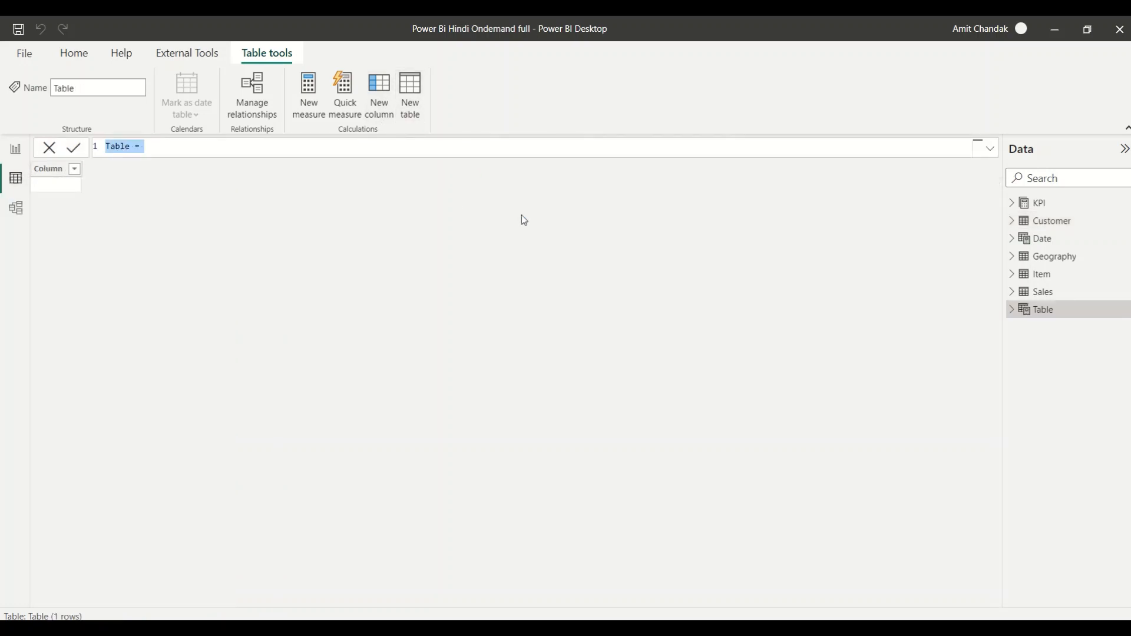
{"action": "key", "text": "Escape"}
{"action": "left_click", "coordinate": [69, 61]}
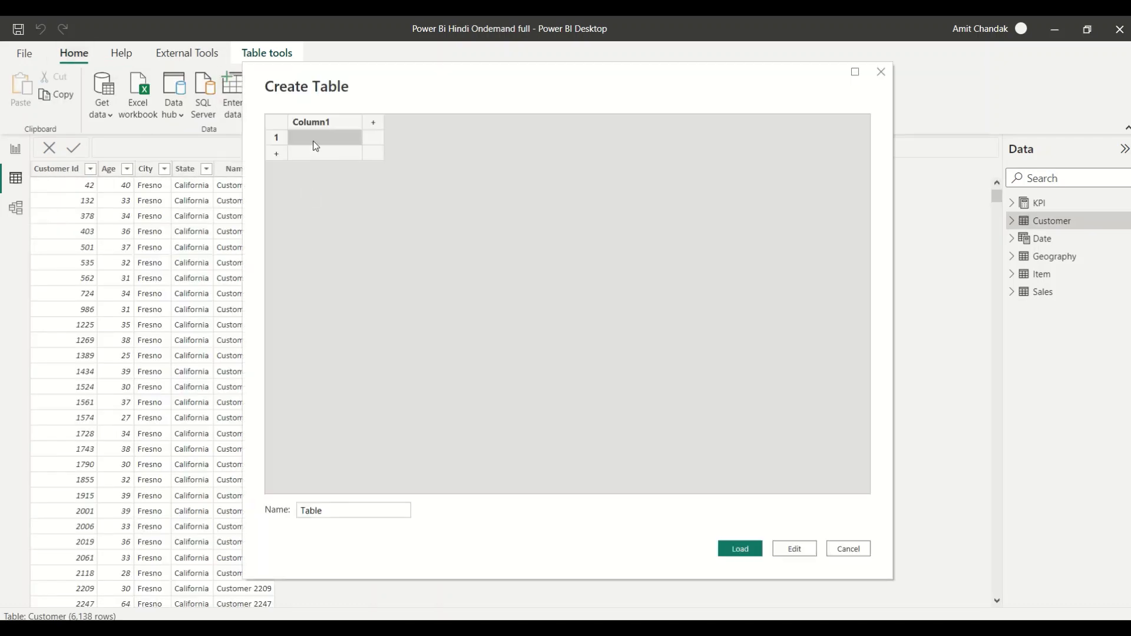
{"action": "left_click", "coordinate": [314, 142]}
{"action": "type", "text": "Net"}
{"action": "double_click", "coordinate": [308, 123]}
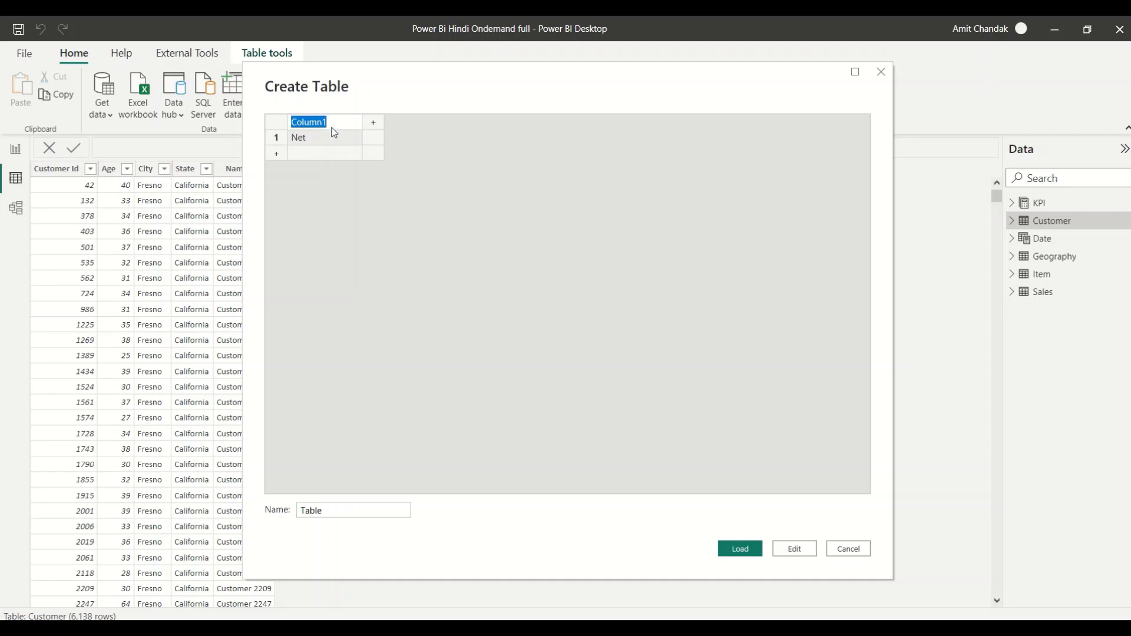
{"action": "type", "text": "Measure"}
{"action": "left_click", "coordinate": [333, 159]}
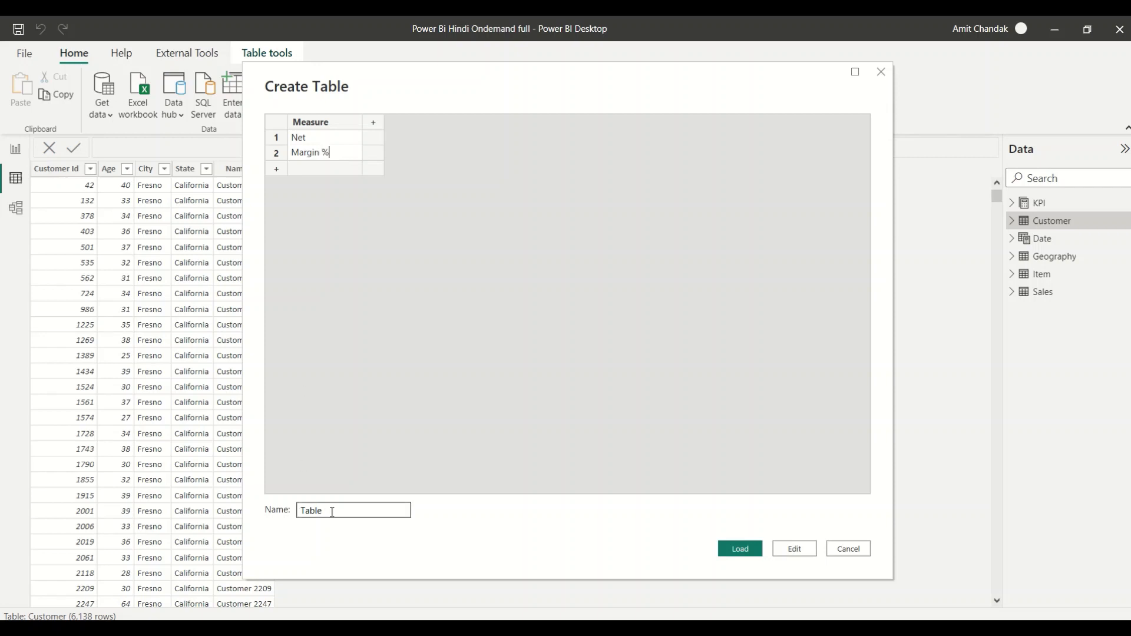
- Name the entered table "Slicer" and load it into the model
{"action": "left_click_drag", "start_coordinate": [330, 511], "coordinate": [297, 513]}
{"action": "type", "text": "Slicer"}
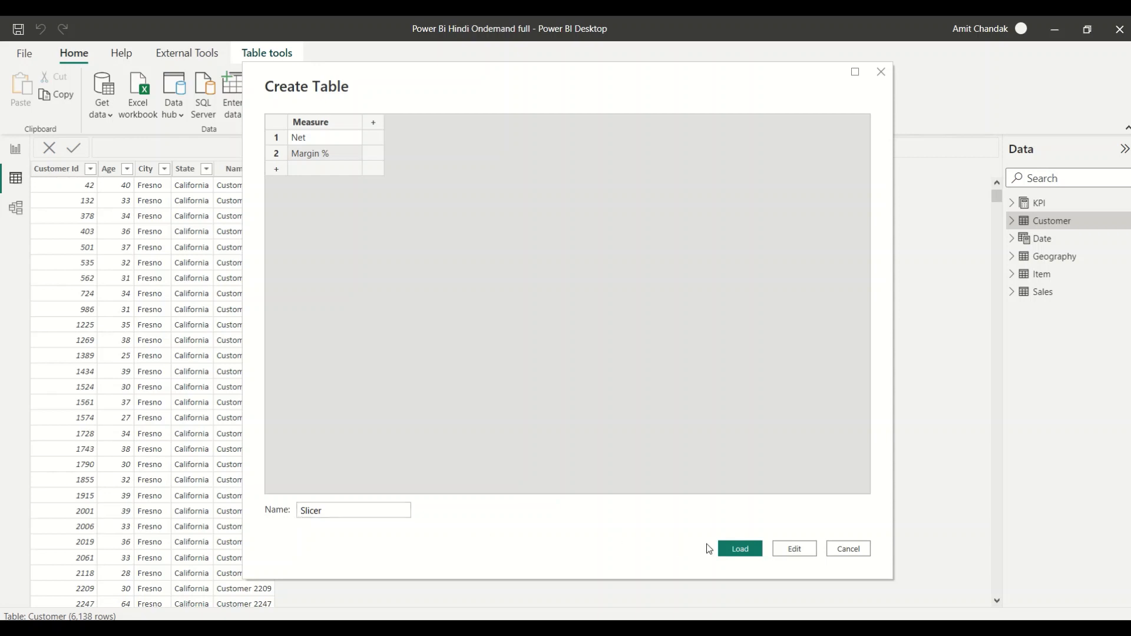
{"action": "left_click", "coordinate": [729, 549]}
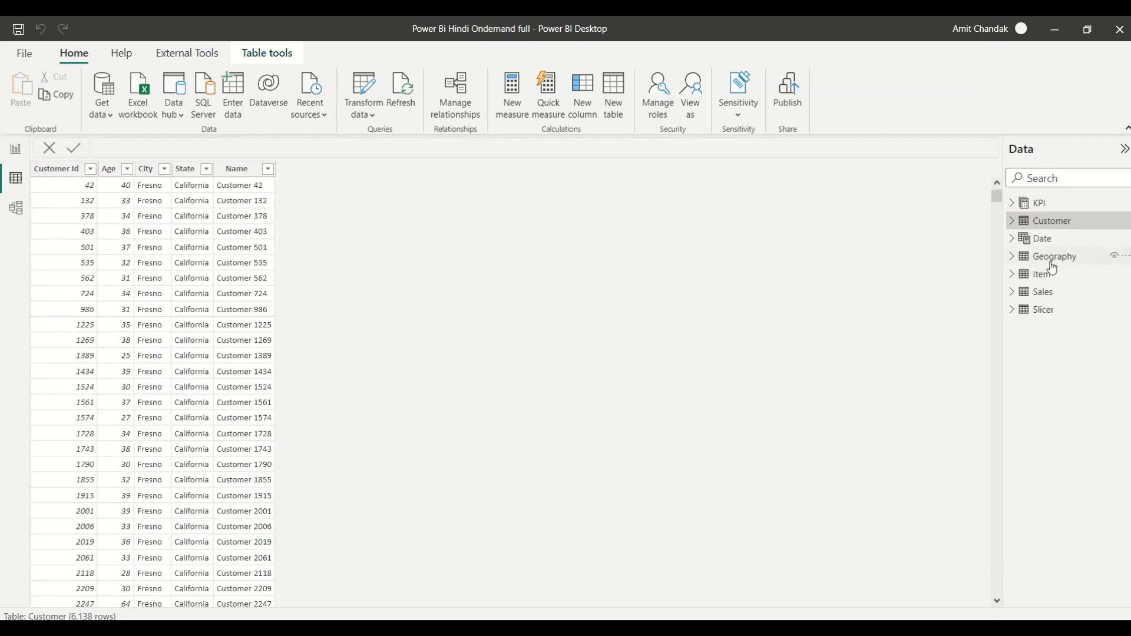
- Check the Slicer table's rows, then add a new report page with a table visual listing the Item table's Brand field
{"action": "left_click", "coordinate": [1045, 311]}
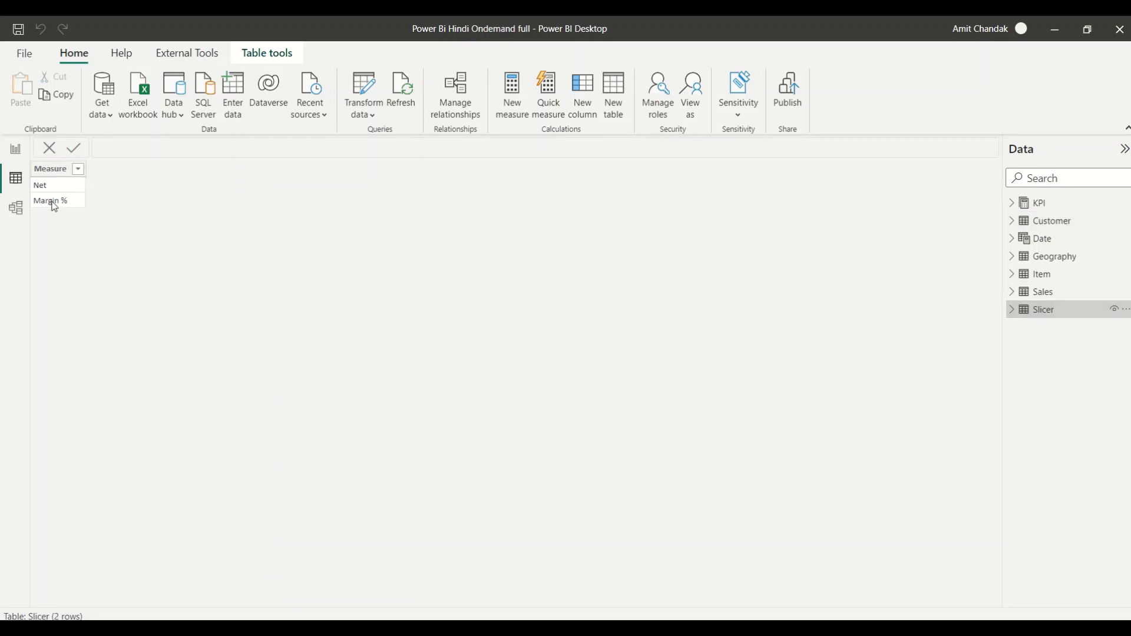
{"action": "left_click", "coordinate": [15, 149]}
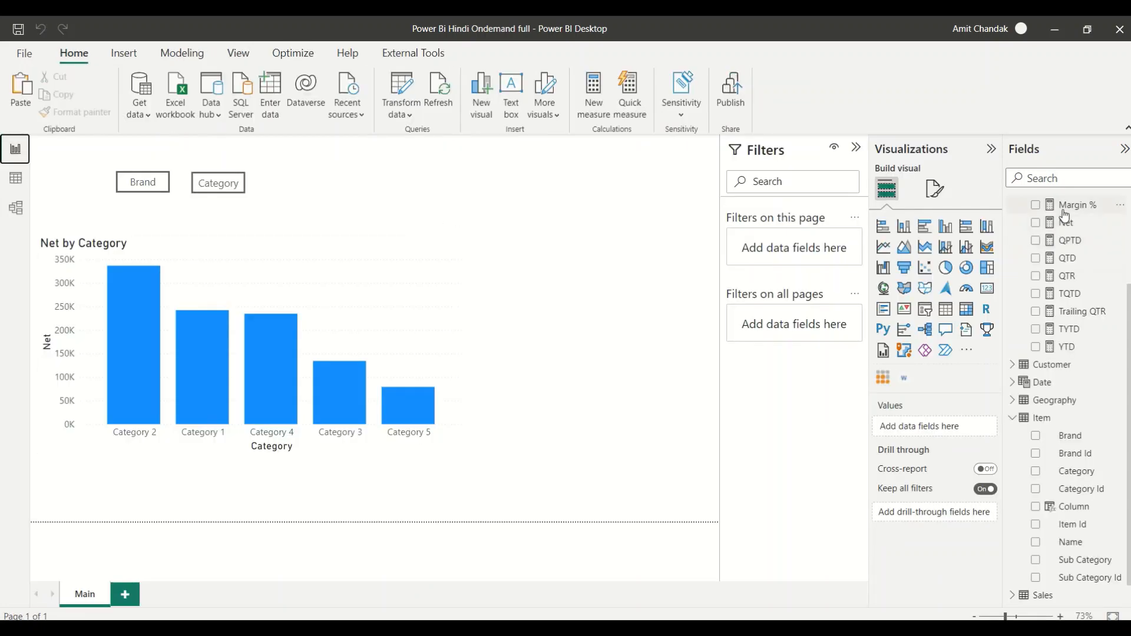
{"action": "left_click", "coordinate": [129, 591]}
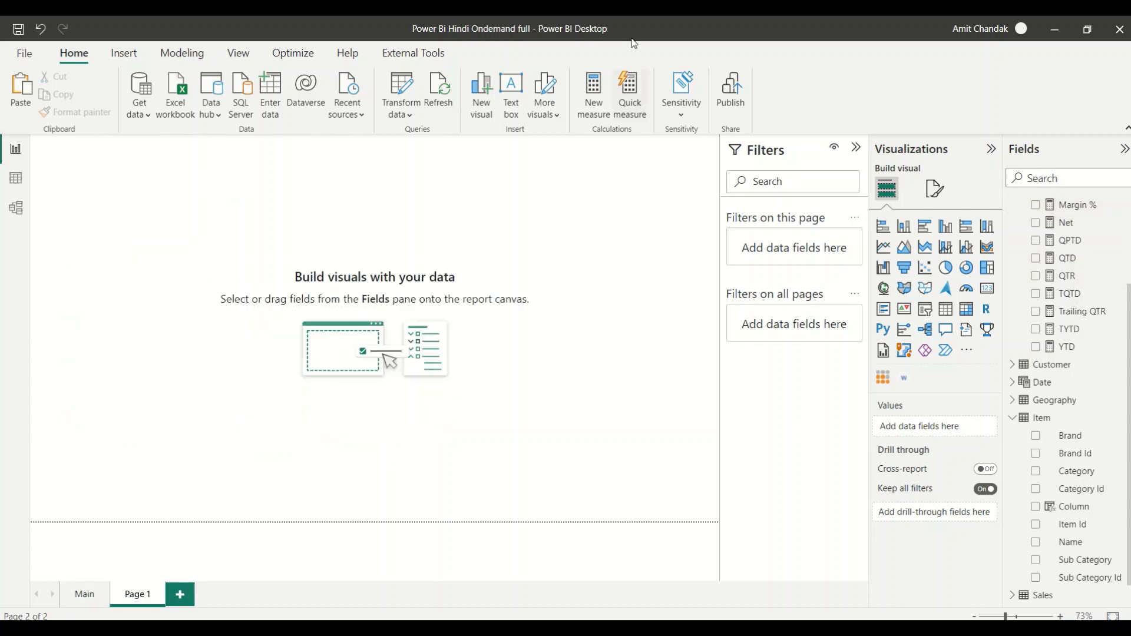
{"action": "left_click_drag", "start_coordinate": [1065, 436], "coordinate": [174, 262]}
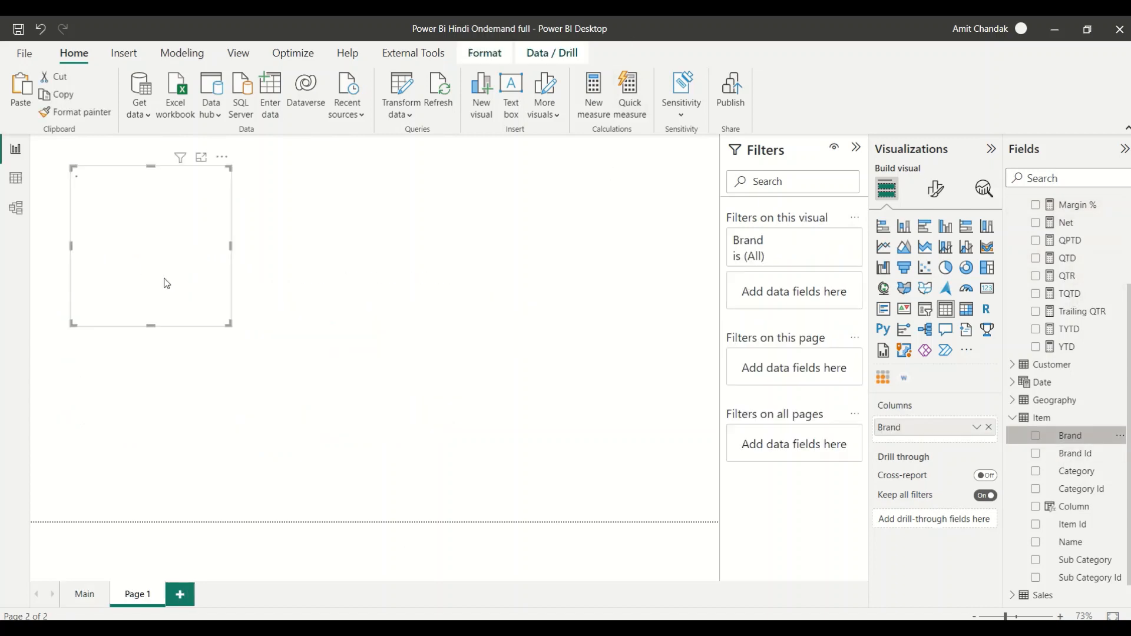
- Add the Slicer table's Measure field to the page as a separate visual and convert it to a slicer
{"action": "scroll", "coordinate": [1014, 413], "scroll_direction": "down", "scroll_amount": 1}
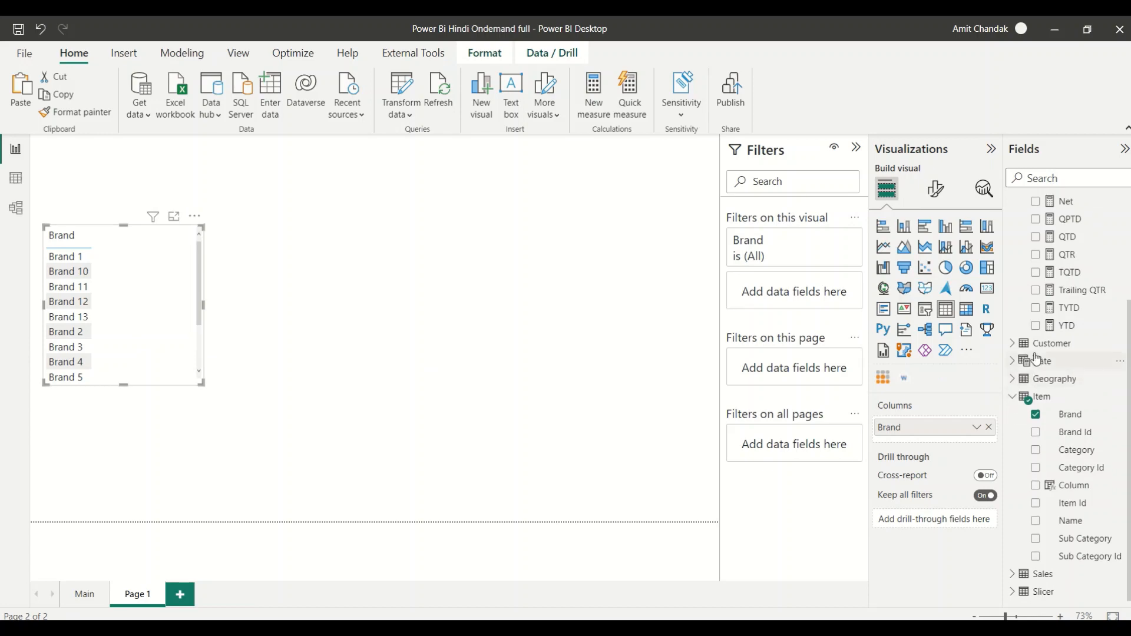
{"action": "left_click", "coordinate": [1013, 591]}
{"action": "scroll", "coordinate": [1065, 500], "scroll_direction": "down", "scroll_amount": 1}
{"action": "left_click_drag", "start_coordinate": [1070, 592], "coordinate": [608, 231]}
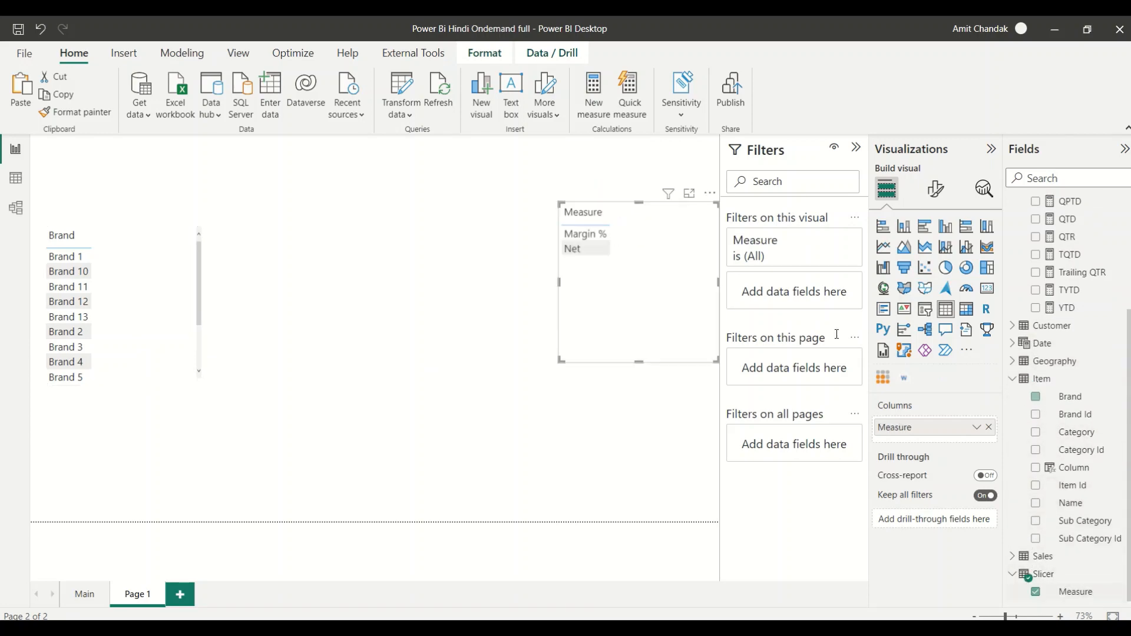
{"action": "left_click", "coordinate": [925, 309]}
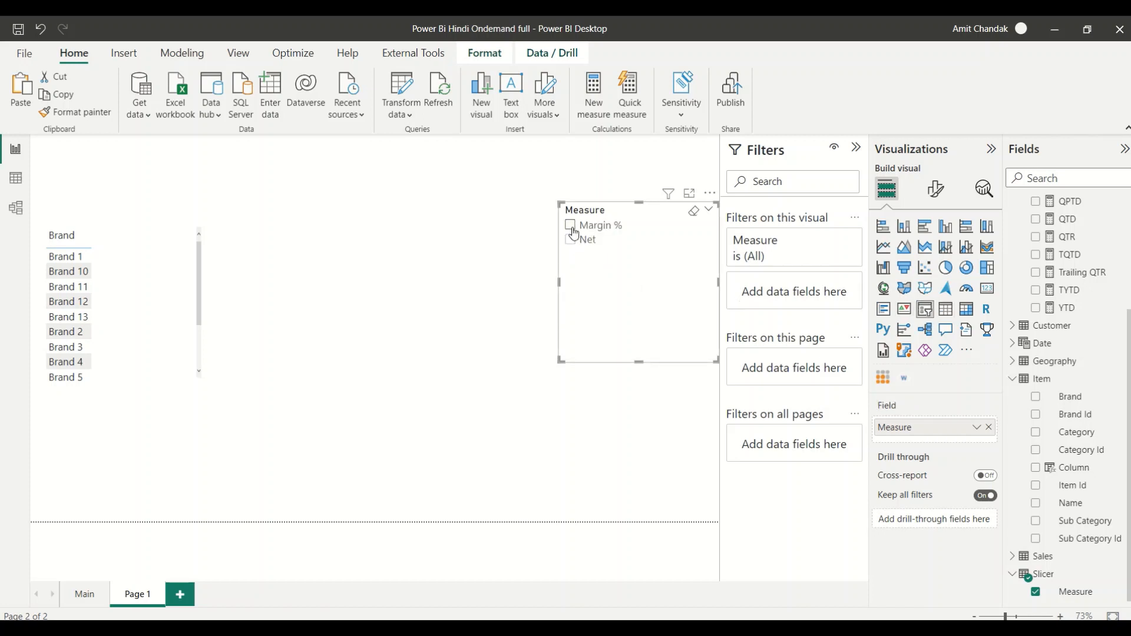
- Turn on single select in the Measure slicer's selection settings
{"action": "left_click", "coordinate": [936, 188]}
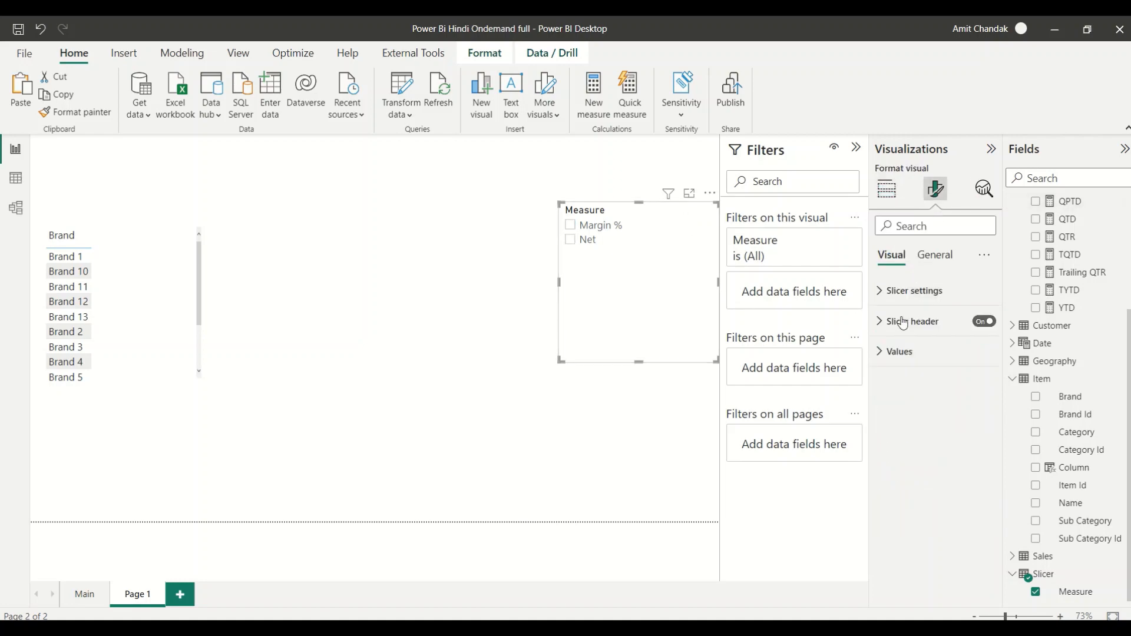
{"action": "left_click", "coordinate": [880, 291]}
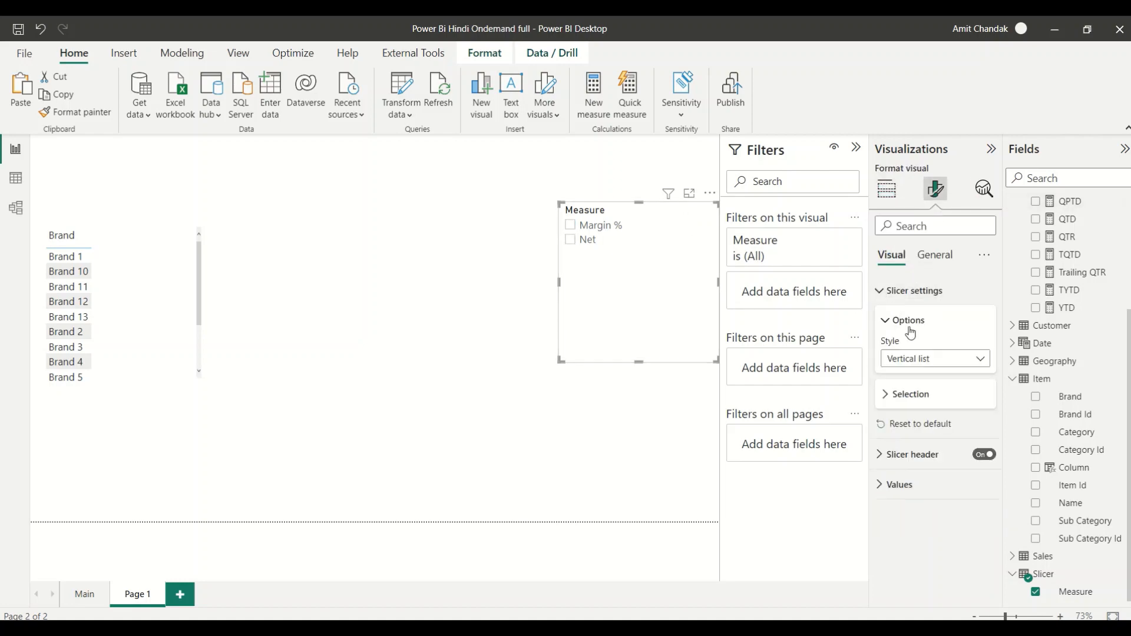
{"action": "left_click", "coordinate": [886, 395]}
{"action": "left_click", "coordinate": [978, 415]}
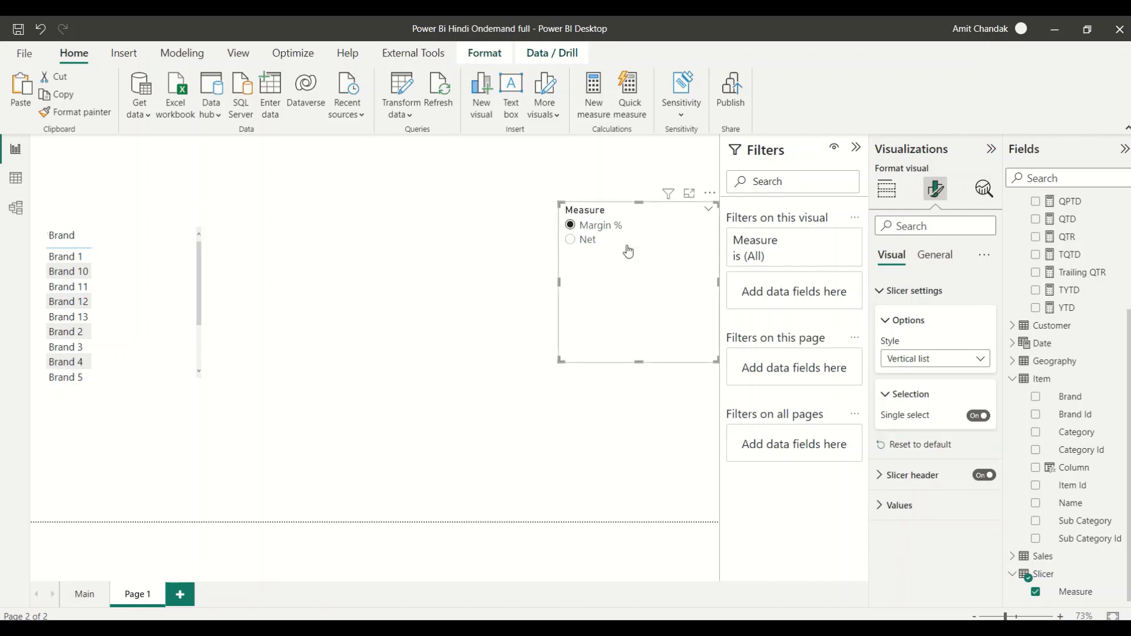
- Create a measure "Selected Measure" starting with an IF condition of SELECTEDVALUE(Slicer[Measure], "Net") = "Net"
{"action": "left_click", "coordinate": [170, 302]}
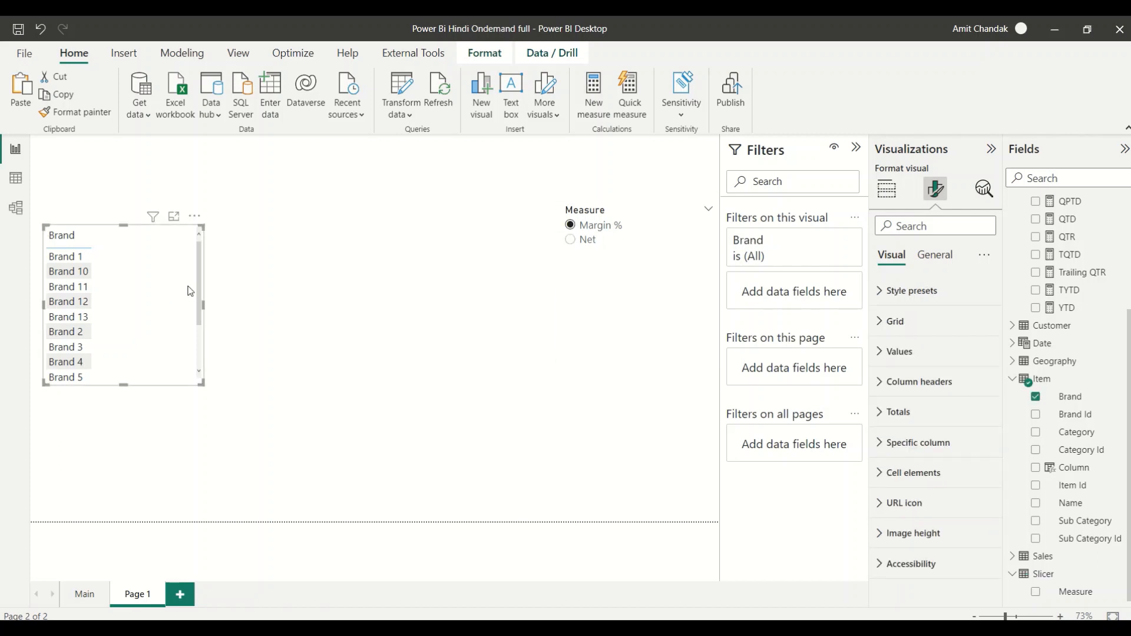
{"action": "left_click", "coordinate": [426, 215]}
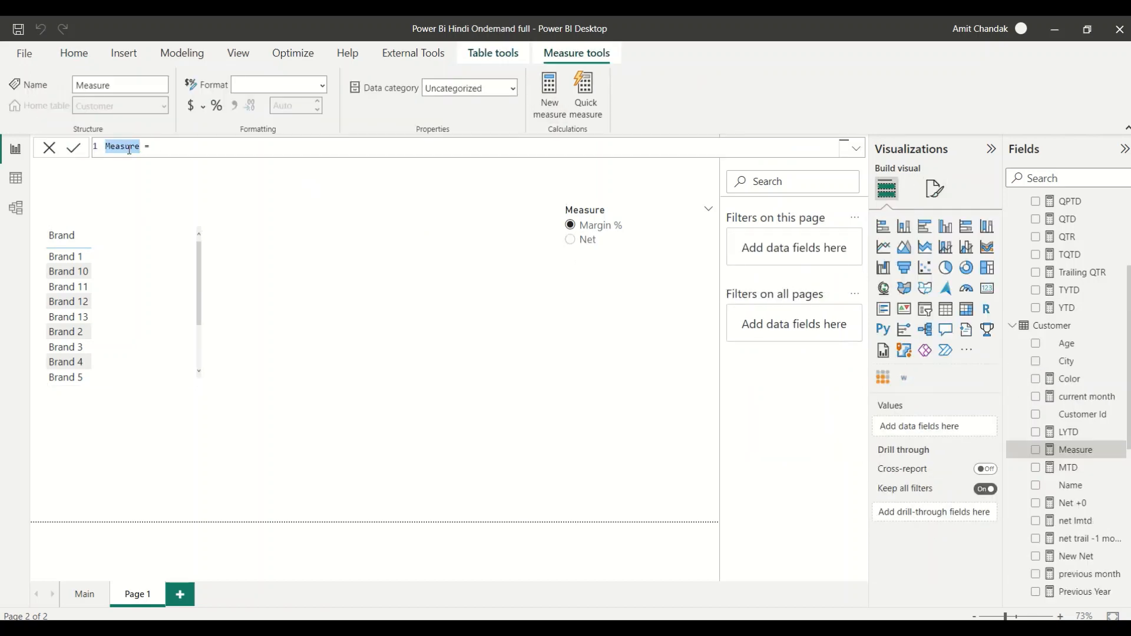
{"action": "type", "text": "Selected "}
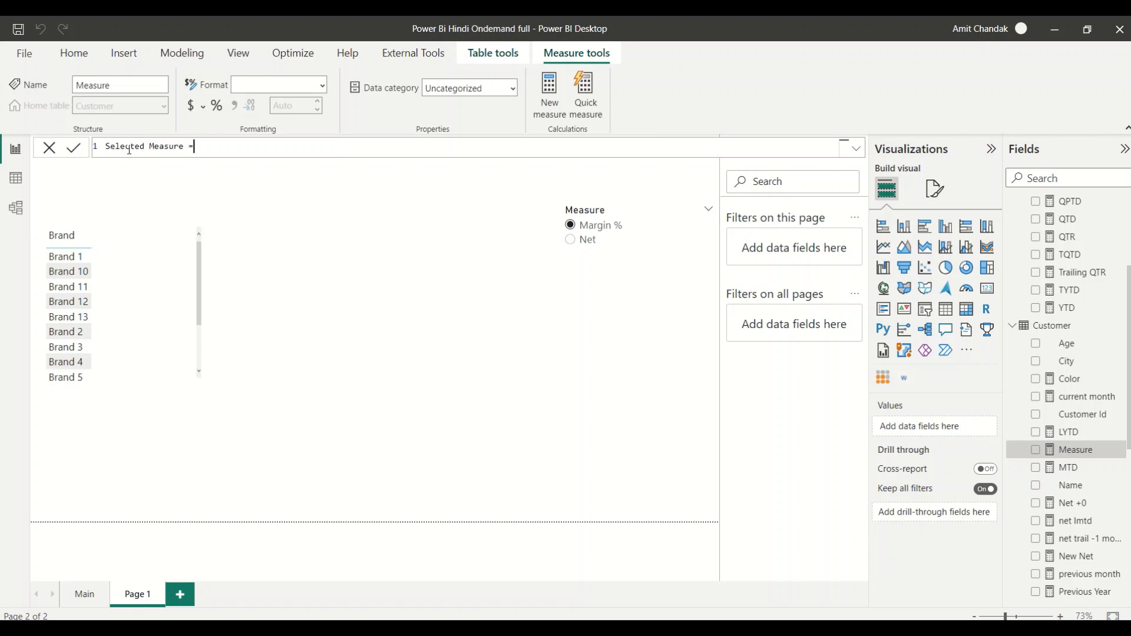
{"action": "type", "text": "if("}
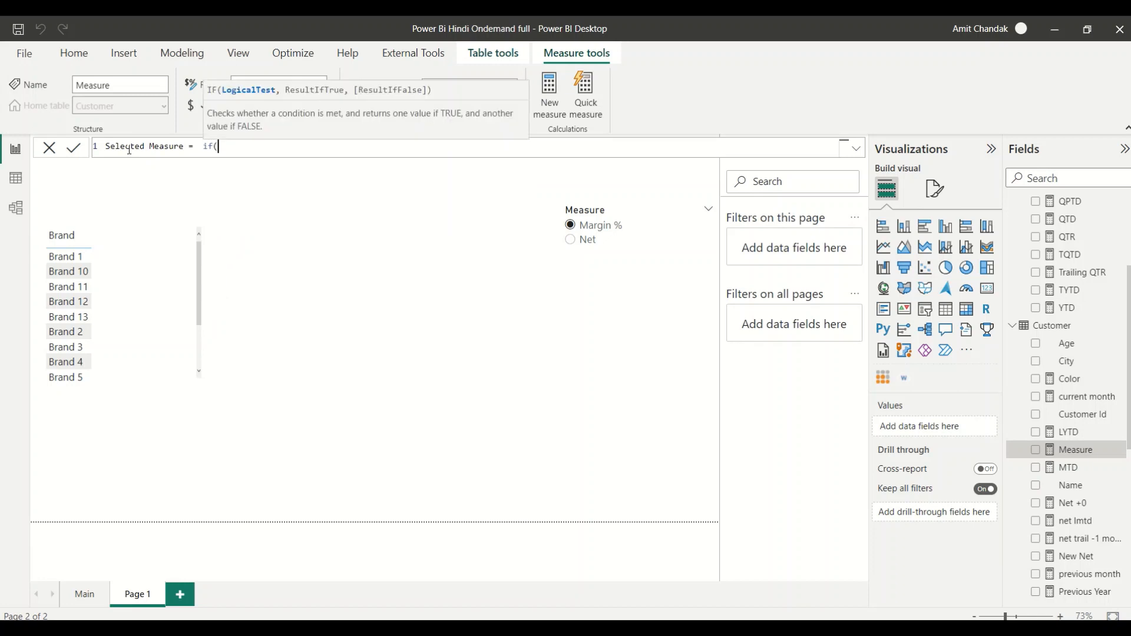
{"action": "type", "text": "sele"}
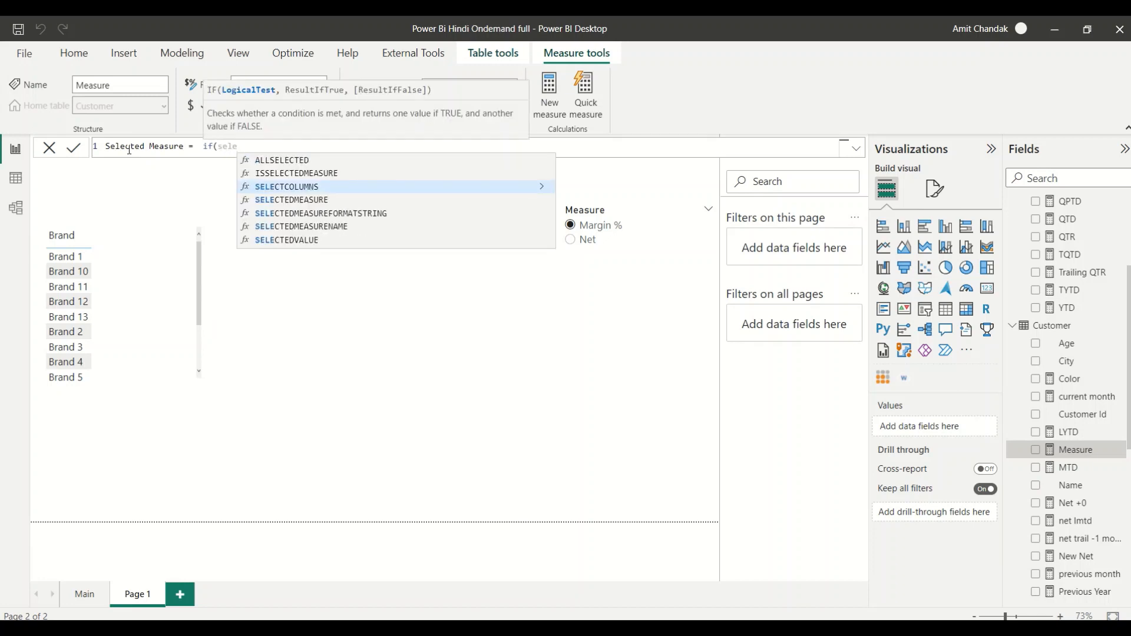
{"action": "key", "text": "Down"}
{"action": "key", "text": "Down"}
{"action": "key", "text": "Down"}
{"action": "key", "text": "Down"}
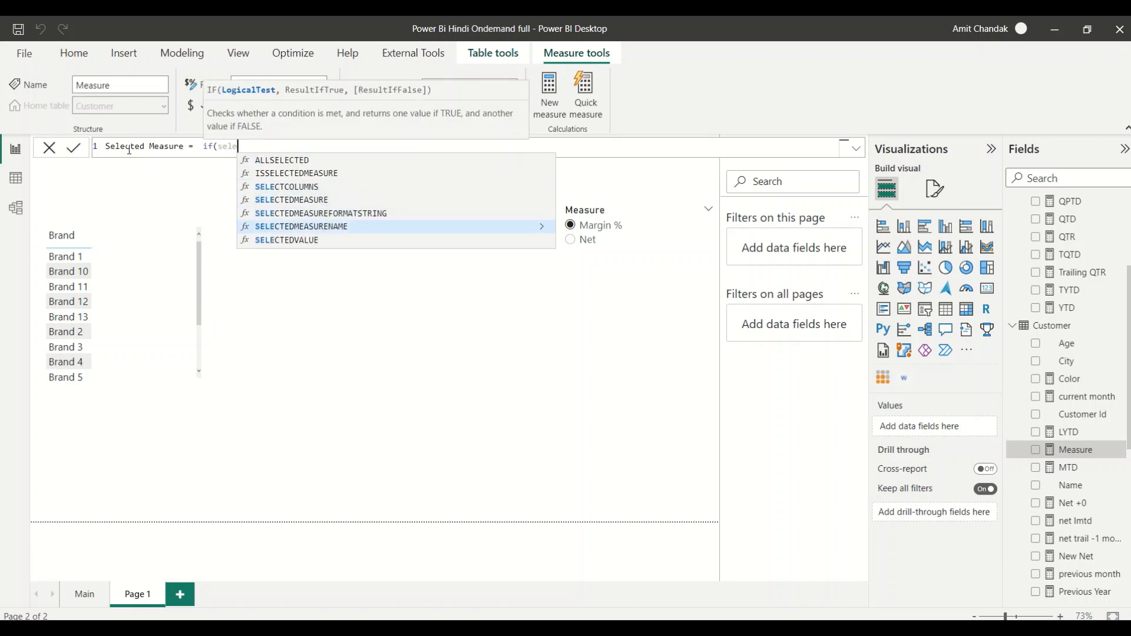
{"action": "key", "text": "Tab"}
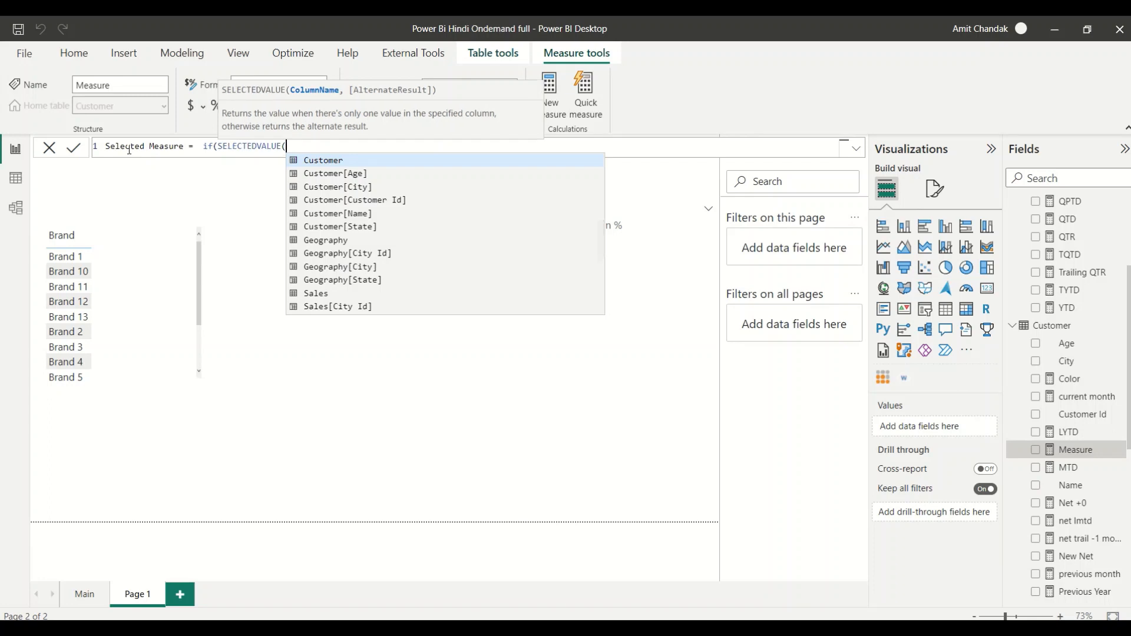
{"action": "type", "text": "sl"}
{"action": "key", "text": "Down"}
{"action": "key", "text": "Tab"}
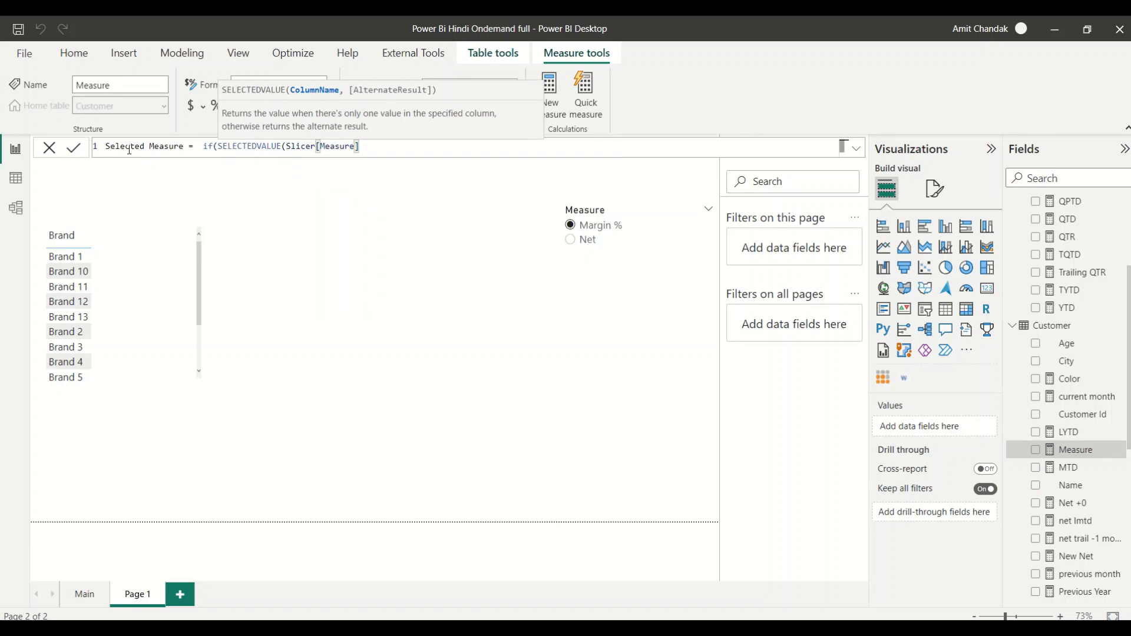
{"action": "type", "text": ", "}
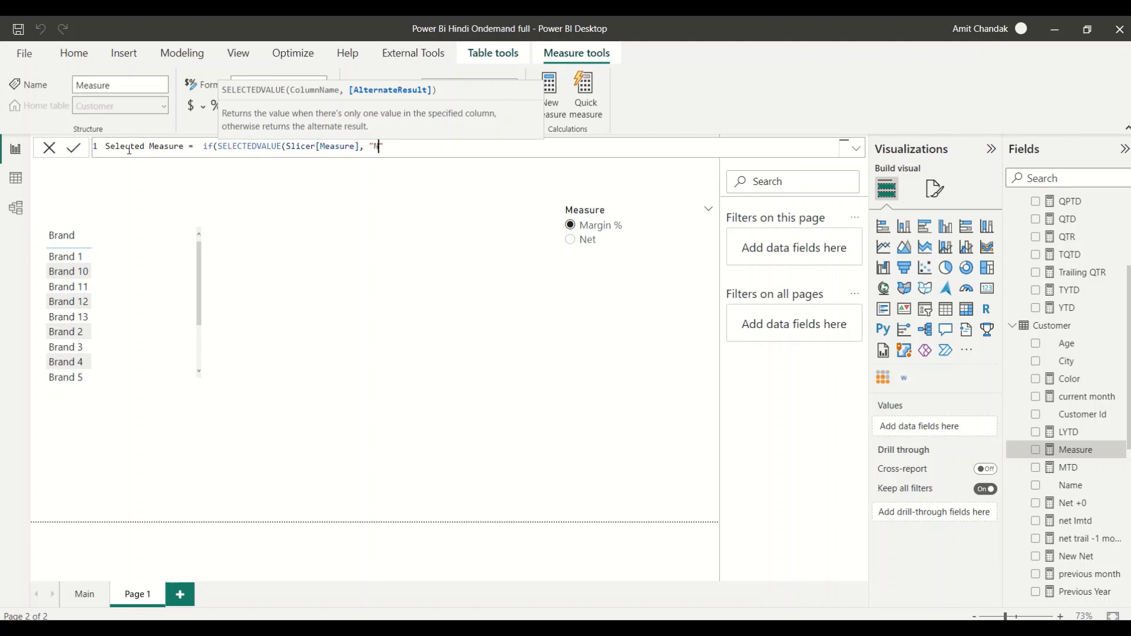
{"action": "type", "text": "\"Net\") = \"Net"}
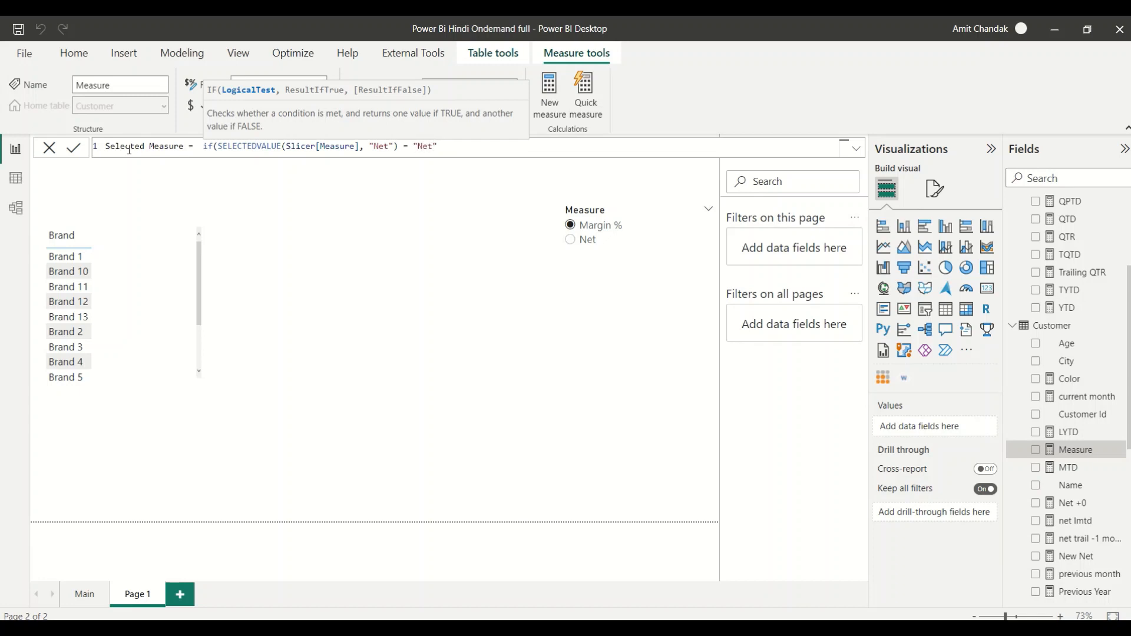
- Complete the IF with [Net] when true and [Margin %] otherwise, and add Selected Measure to the Brand table visual
{"action": "type", "text": ", [n"}
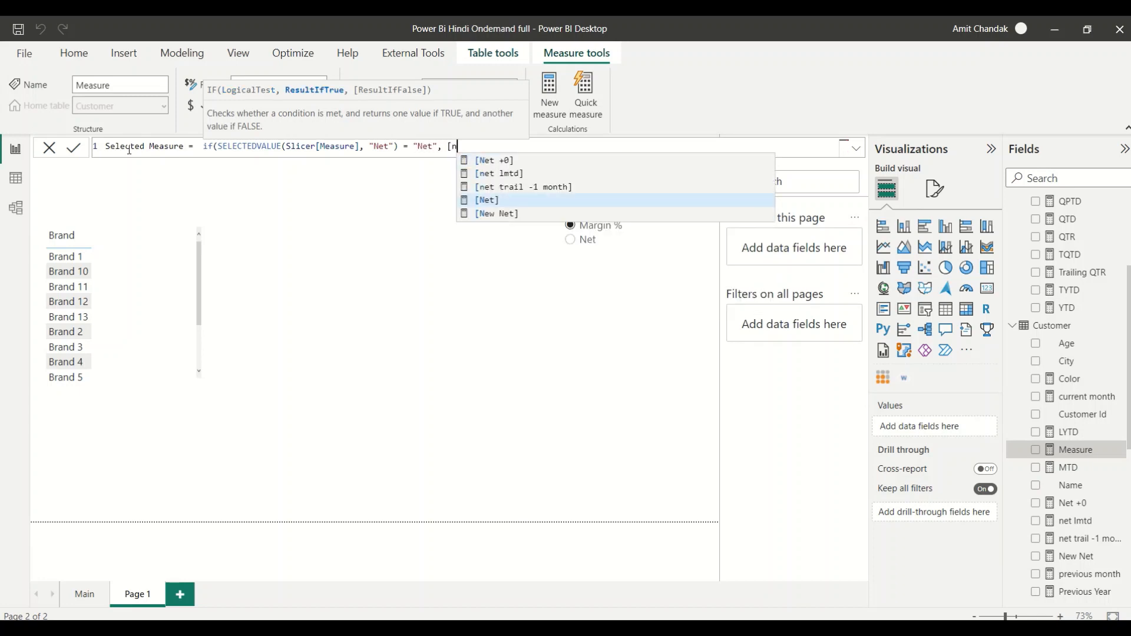
{"action": "key", "text": "Tab"}
{"action": "type", "text": ", "}
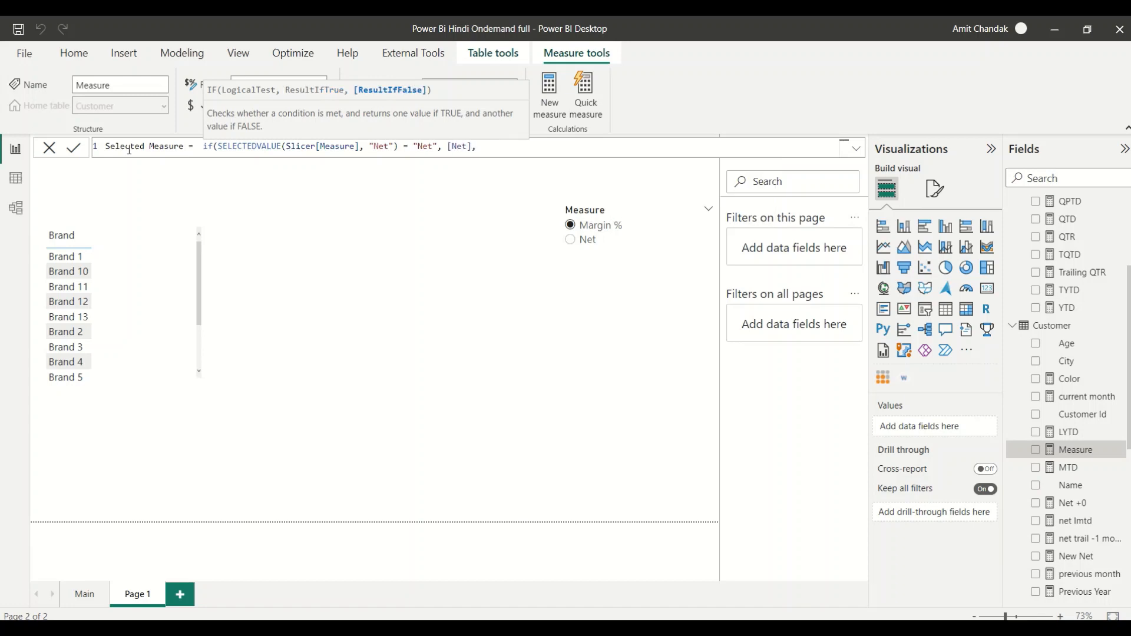
{"action": "type", "text": "[ma"}
{"action": "key", "text": "Tab"}
{"action": "type", "text": ")"}
{"action": "key", "text": "Return"}
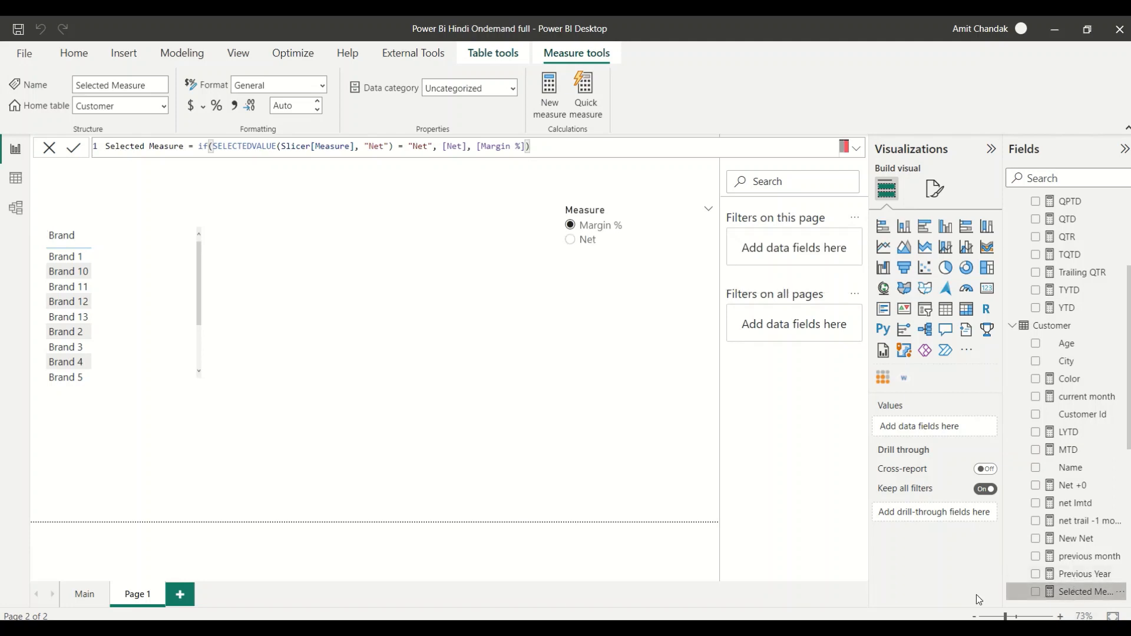
{"action": "left_click_drag", "start_coordinate": [1078, 592], "coordinate": [166, 263]}
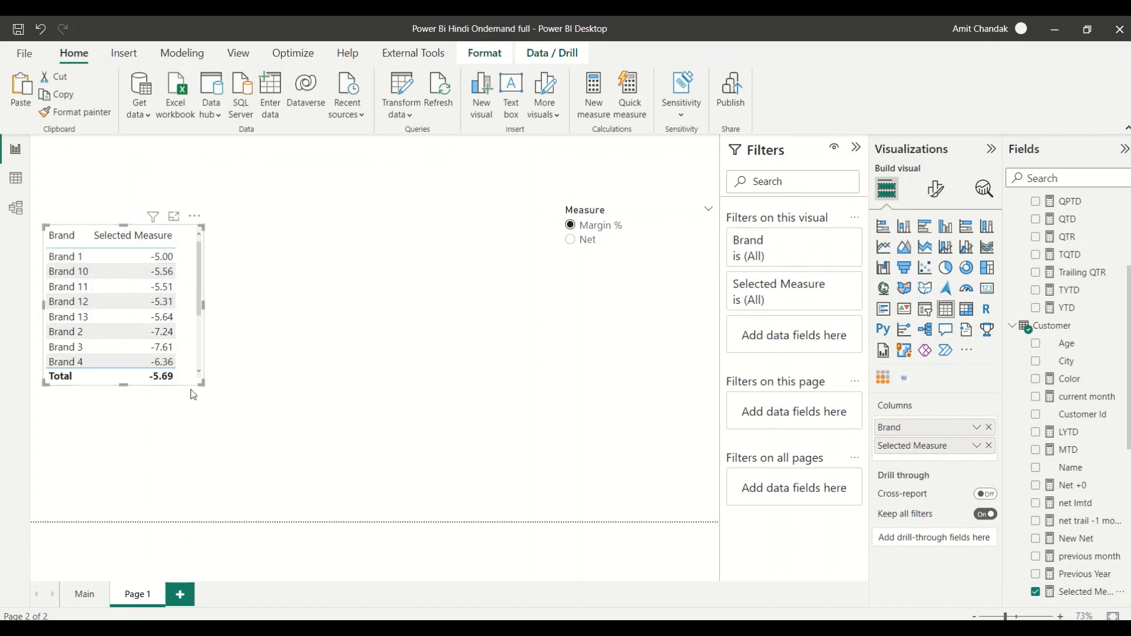
- Test the Measure slicer by alternating between Net and Margin % while checking the Brand table's values
{"action": "left_click", "coordinate": [570, 241]}
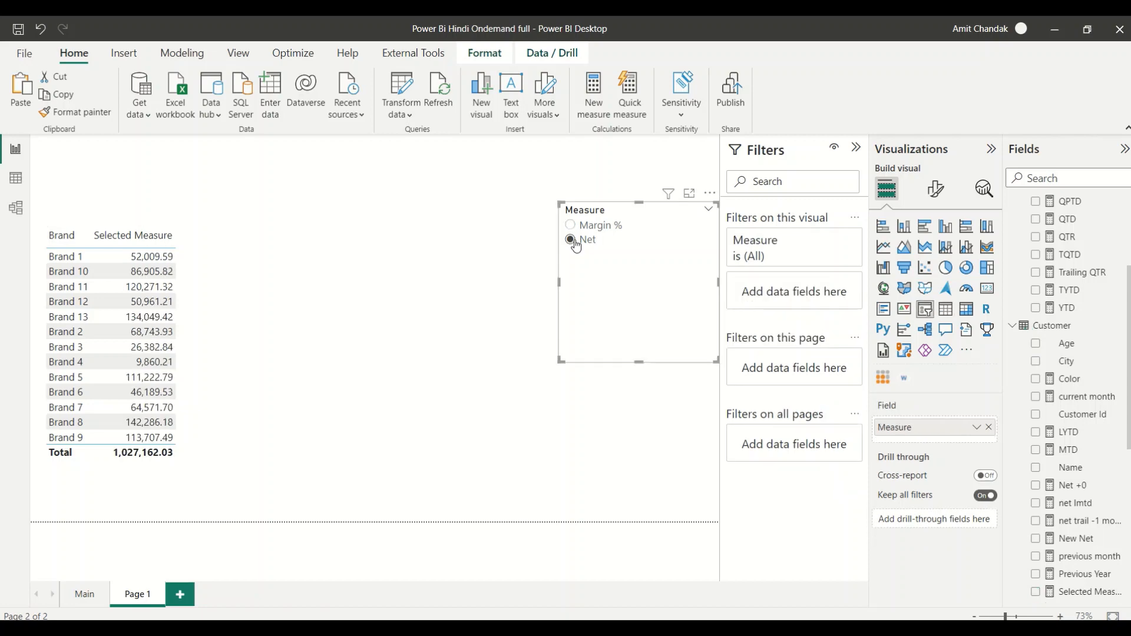
{"action": "left_click", "coordinate": [571, 225]}
{"action": "left_click", "coordinate": [573, 241]}
{"action": "left_click", "coordinate": [570, 226]}
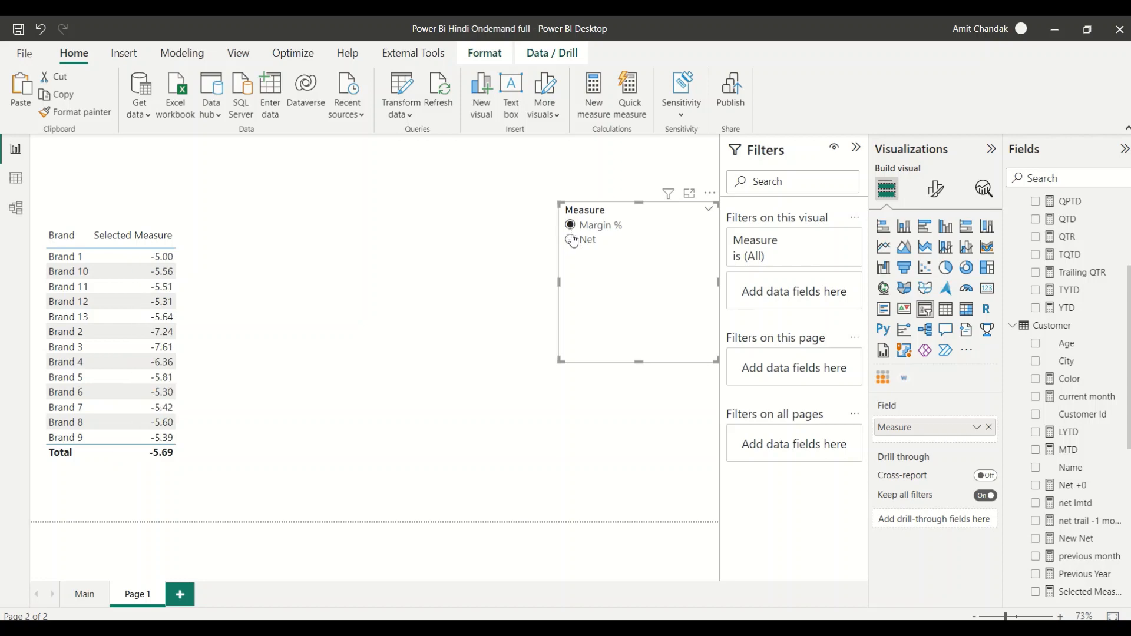
{"action": "left_click", "coordinate": [572, 240]}
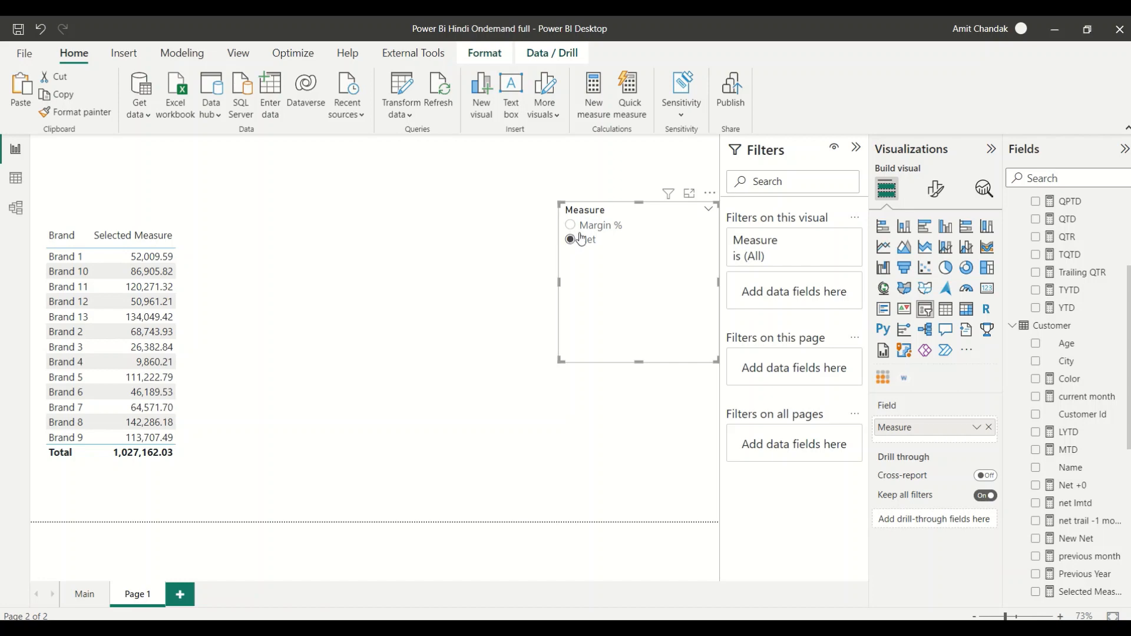
{"action": "left_click", "coordinate": [584, 230]}
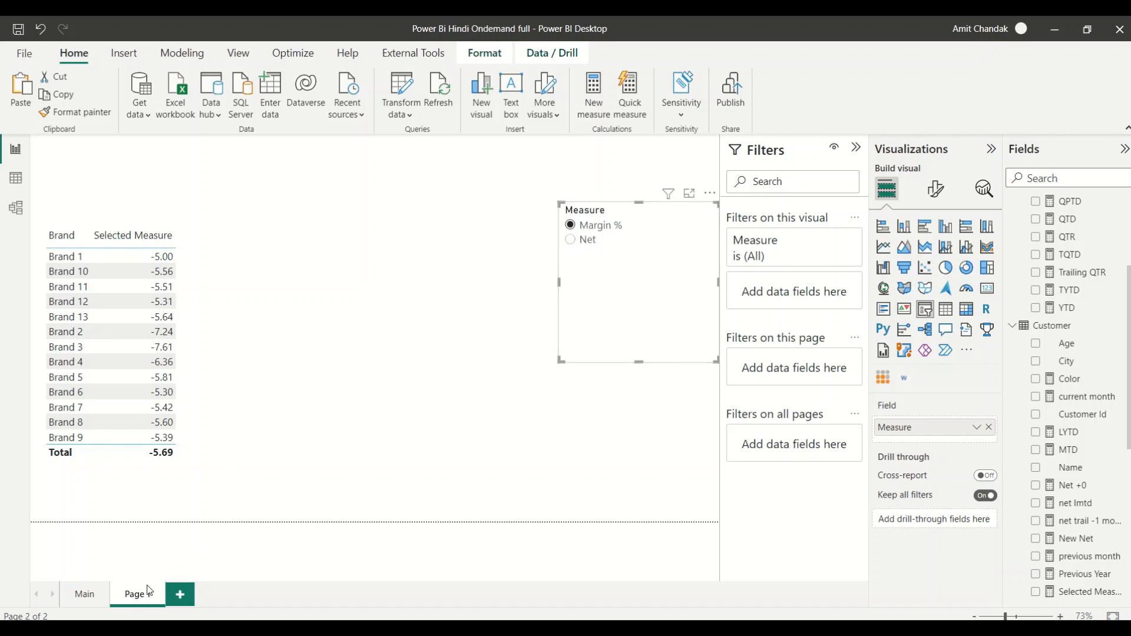
- Revisit the Main page and Page 1, and add another blank report page
{"action": "left_click", "coordinate": [104, 604]}
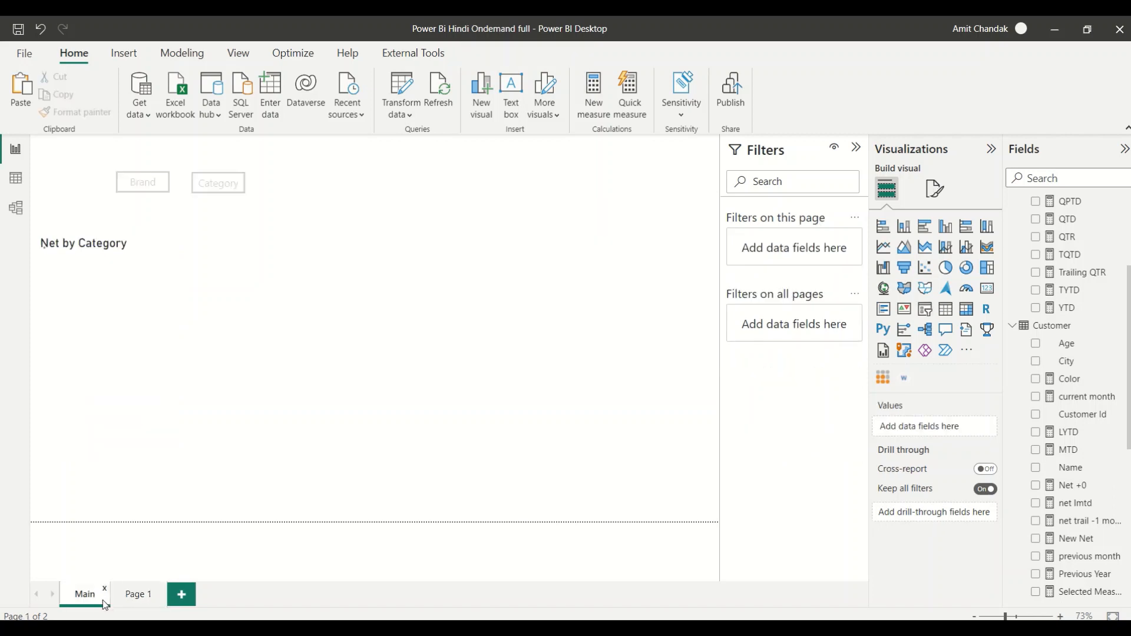
{"action": "left_click", "coordinate": [136, 596]}
{"action": "left_click", "coordinate": [183, 594]}
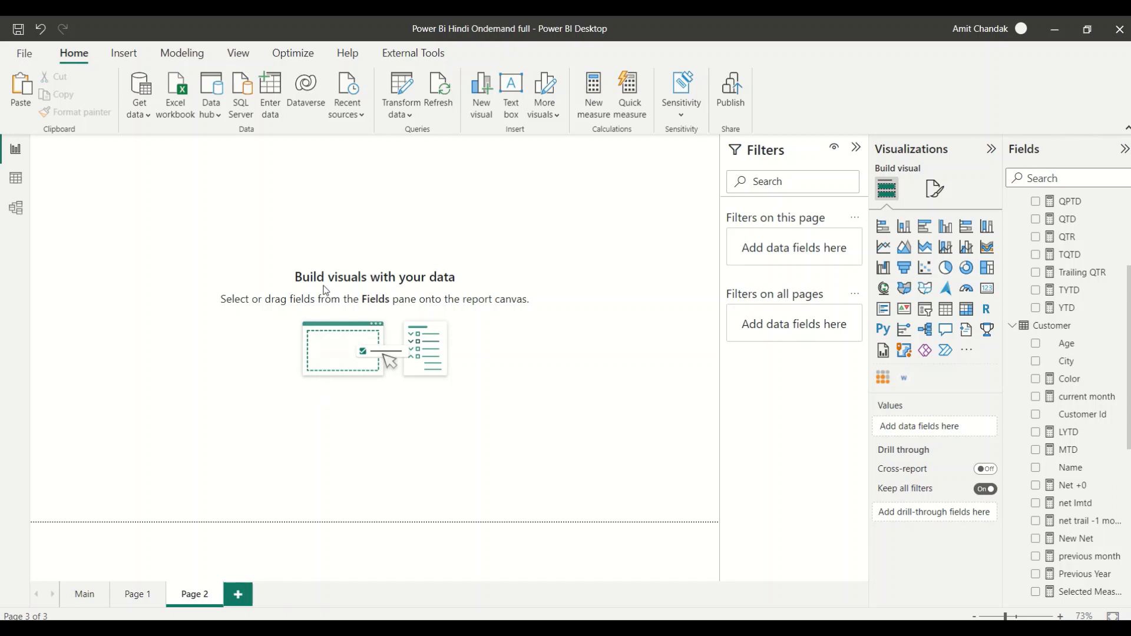
- Start a new fields parameter and name it Axis
{"action": "left_click", "coordinate": [174, 55]}
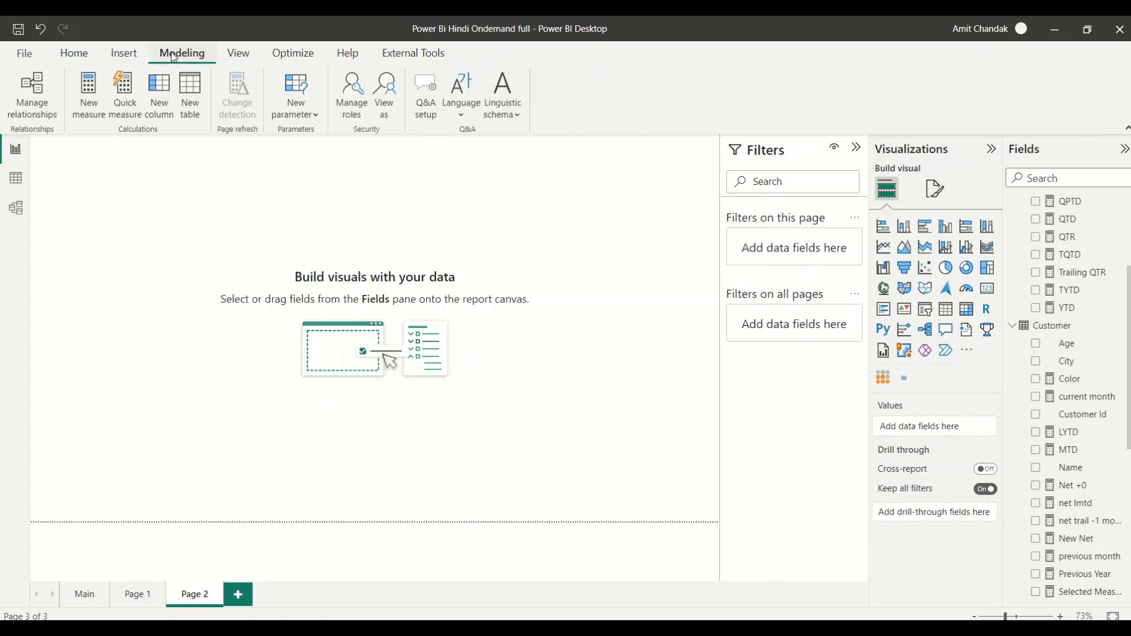
{"action": "left_click", "coordinate": [292, 115]}
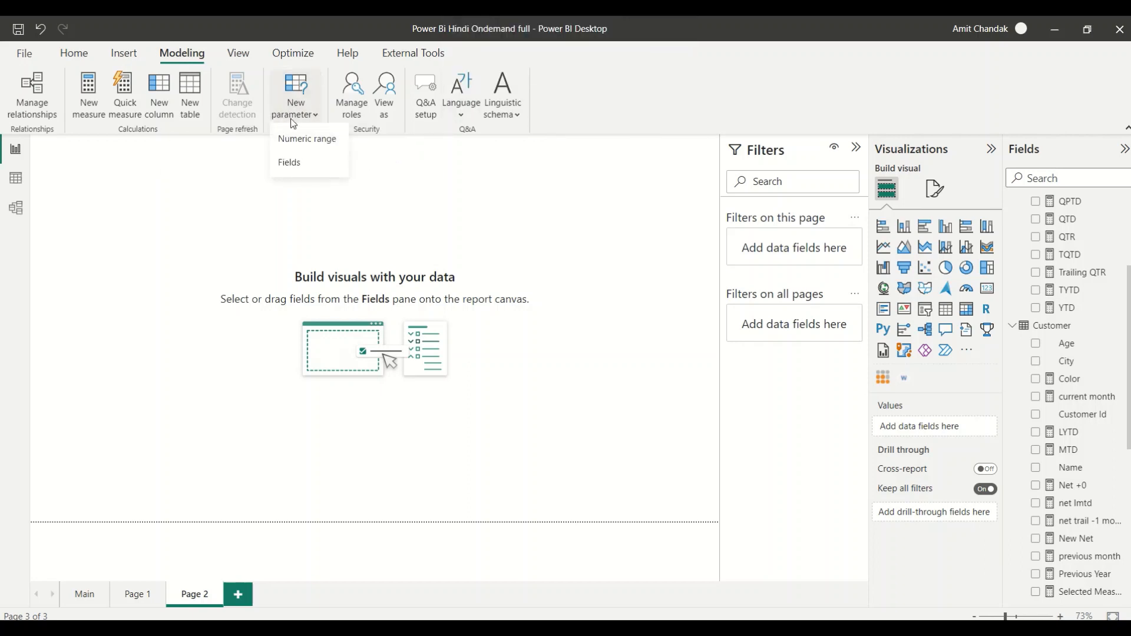
{"action": "left_click", "coordinate": [296, 168]}
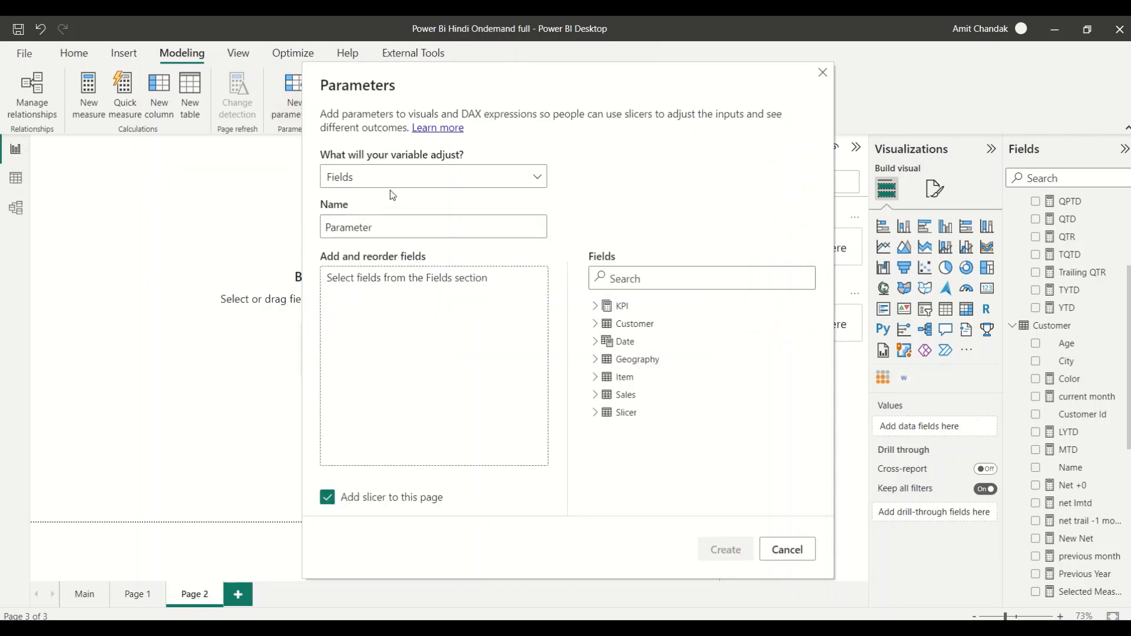
{"action": "double_click", "coordinate": [377, 229]}
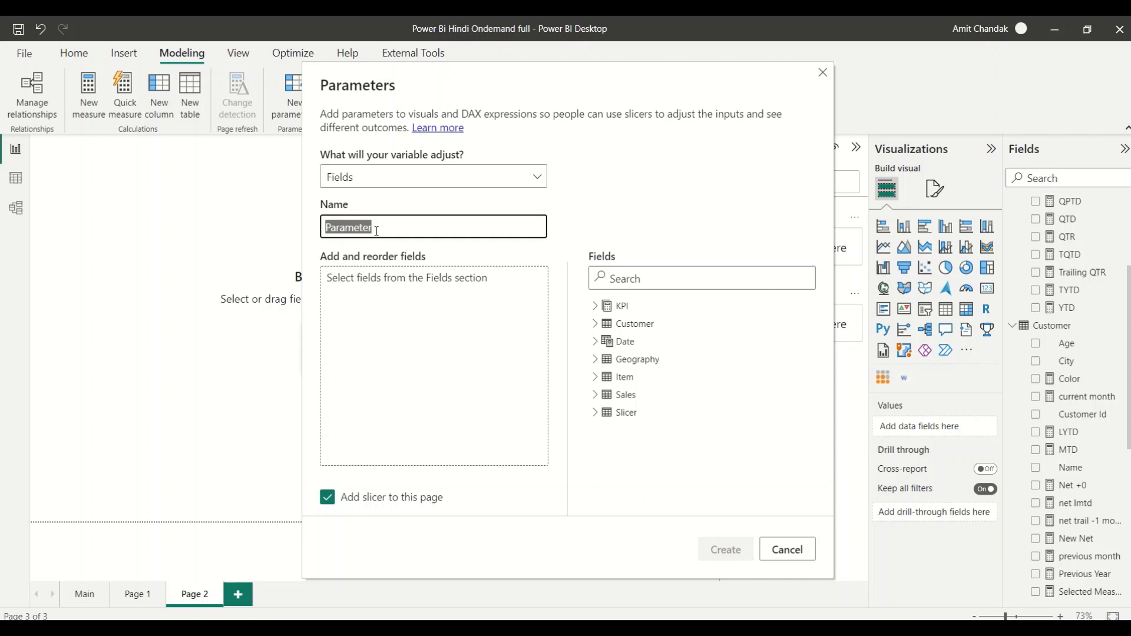
{"action": "type", "text": "Axis"}
- Add State and City from the Geography table to the Axis parameter, in that order
{"action": "left_click", "coordinate": [598, 325]}
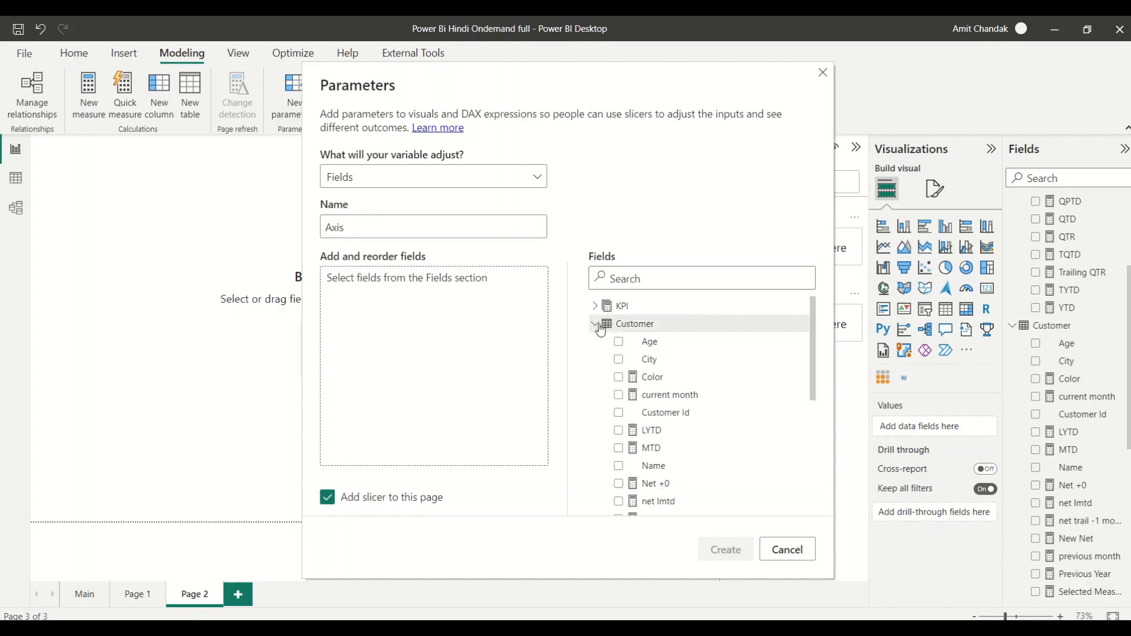
{"action": "scroll", "coordinate": [663, 362], "scroll_direction": "down", "scroll_amount": 3}
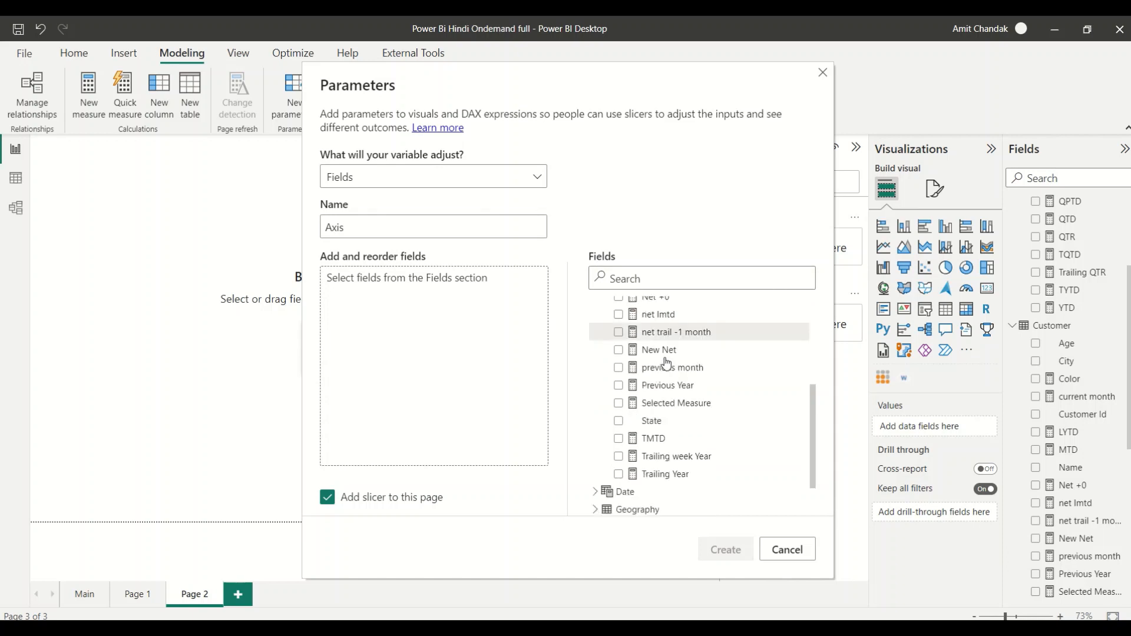
{"action": "scroll", "coordinate": [665, 364], "scroll_direction": "down", "scroll_amount": 1}
{"action": "left_click", "coordinate": [595, 452]}
{"action": "scroll", "coordinate": [648, 436], "scroll_direction": "down", "scroll_amount": 1}
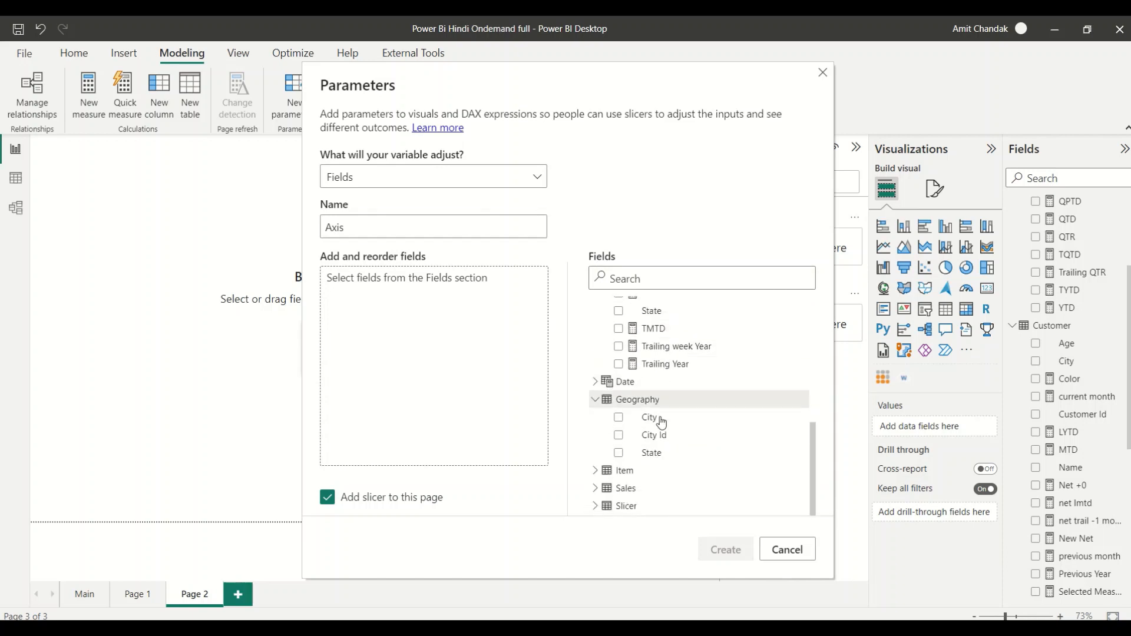
{"action": "left_click_drag", "start_coordinate": [648, 452], "coordinate": [385, 307]}
{"action": "left_click_drag", "start_coordinate": [648, 417], "coordinate": [431, 347]}
- Add Category, Sub Category and Brand from the Item table, placing Brand above Category, and create the parameter with its slicer
{"action": "left_click", "coordinate": [625, 470]}
{"action": "scroll", "coordinate": [635, 401], "scroll_direction": "down", "scroll_amount": 1}
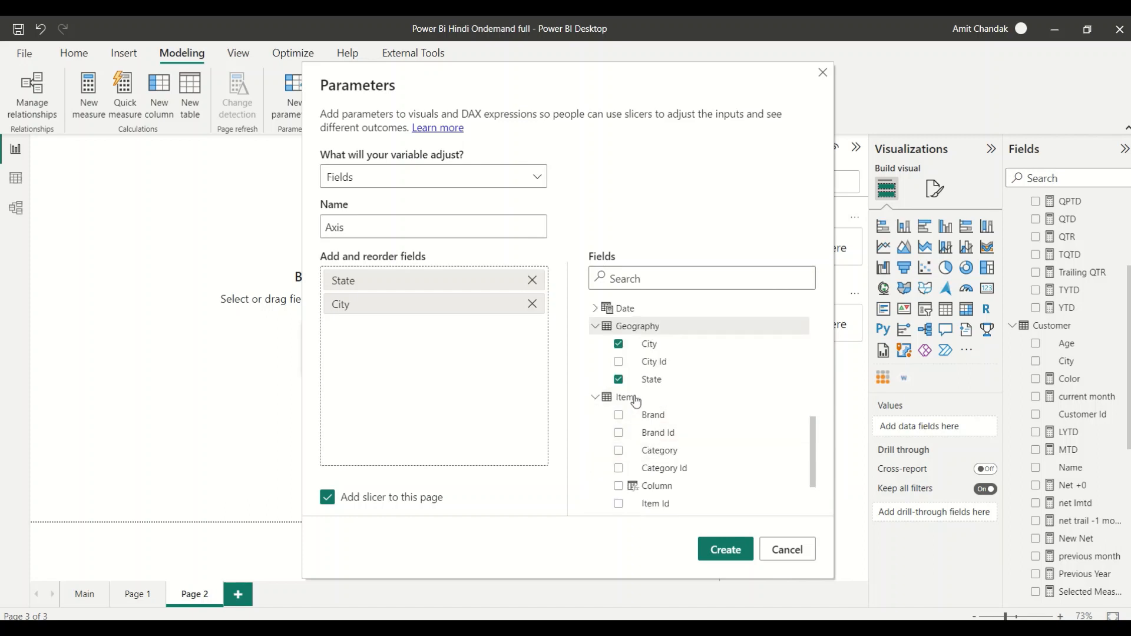
{"action": "scroll", "coordinate": [648, 424], "scroll_direction": "down", "scroll_amount": 1}
{"action": "left_click_drag", "start_coordinate": [661, 426], "coordinate": [441, 387]}
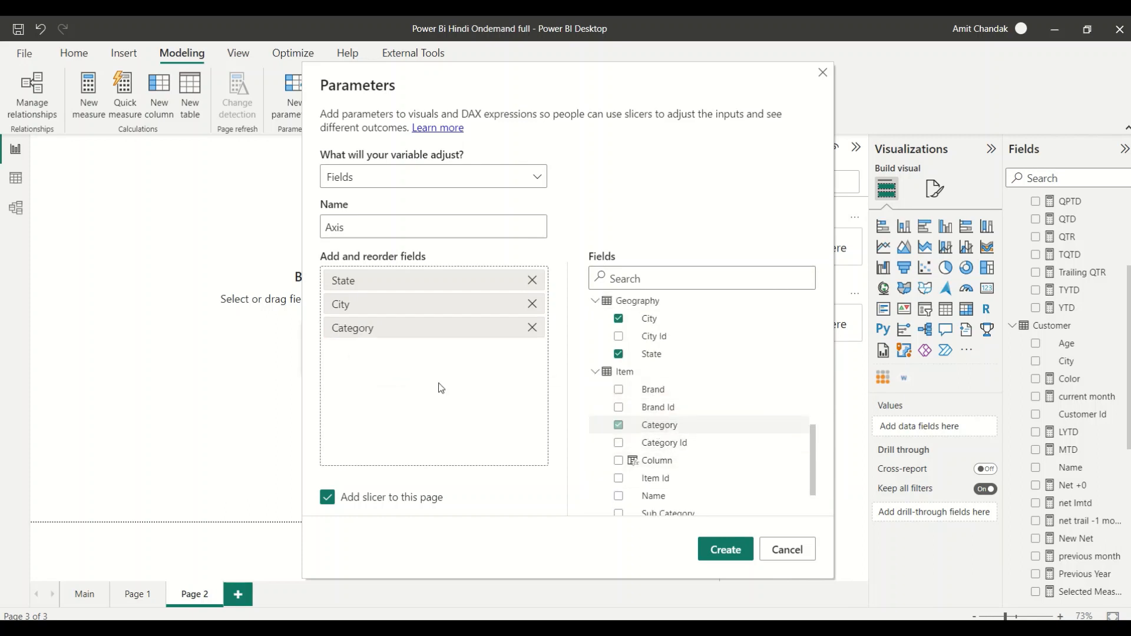
{"action": "left_click_drag", "start_coordinate": [654, 514], "coordinate": [424, 377]}
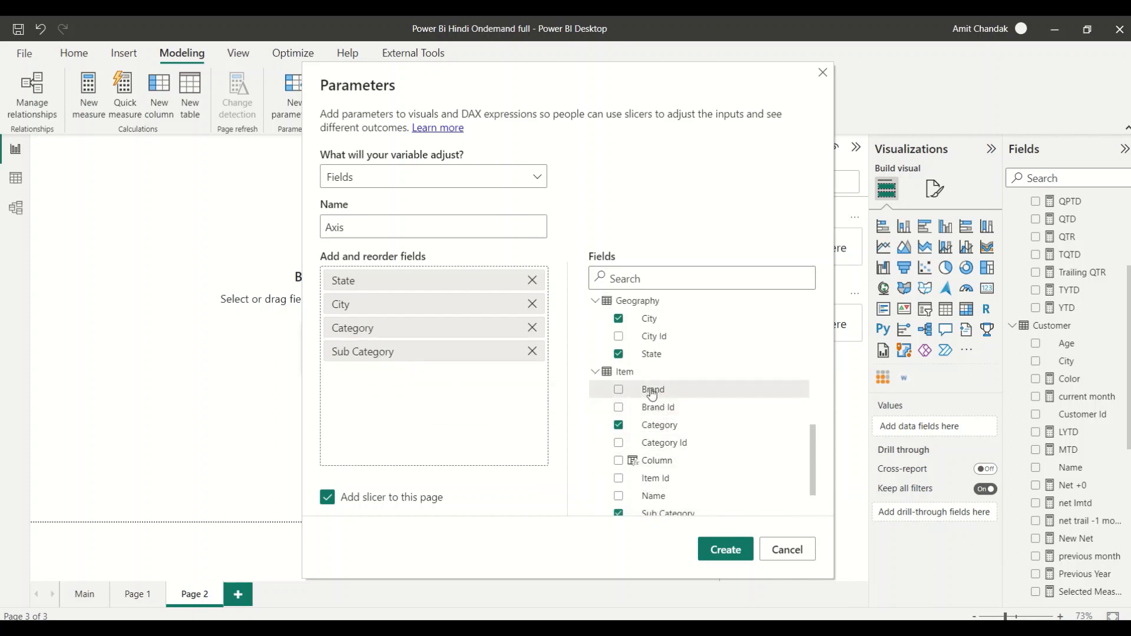
{"action": "left_click_drag", "start_coordinate": [652, 393], "coordinate": [387, 321]}
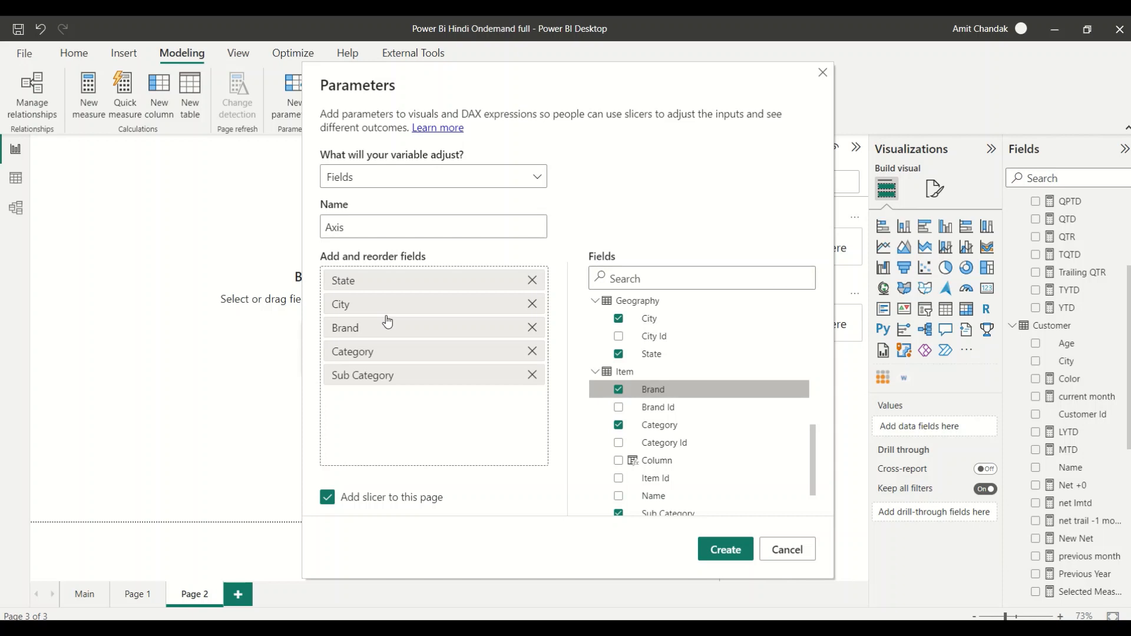
{"action": "left_click", "coordinate": [717, 554]}
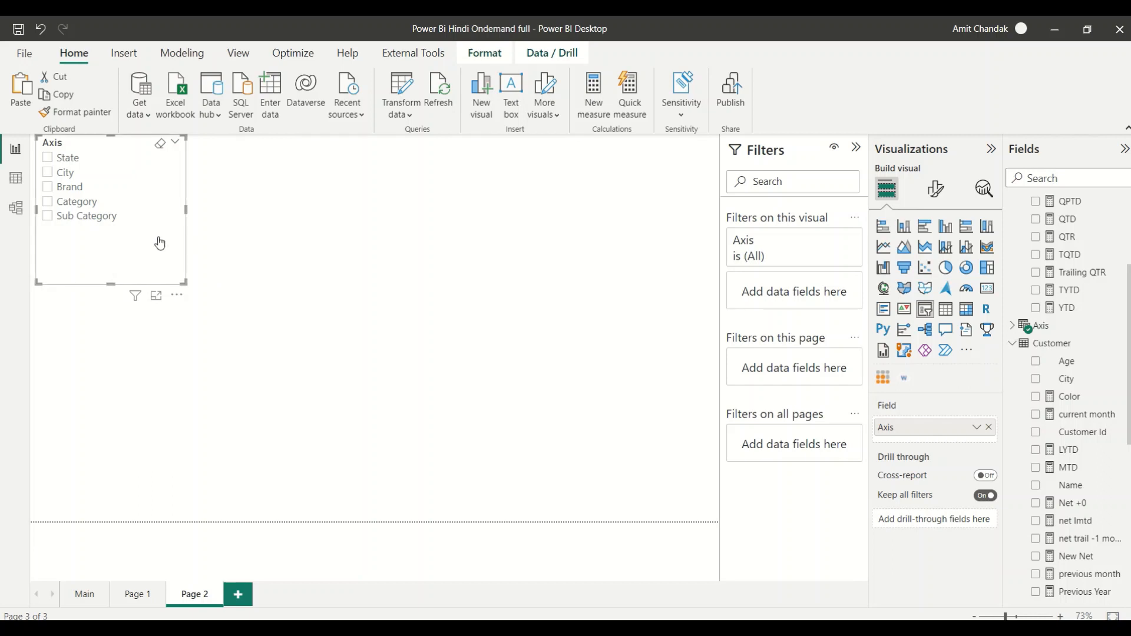
{"action": "left_click", "coordinate": [1012, 326]}
{"action": "left_click_drag", "start_coordinate": [1063, 352], "coordinate": [633, 189]}
{"action": "left_click", "coordinate": [927, 312]}
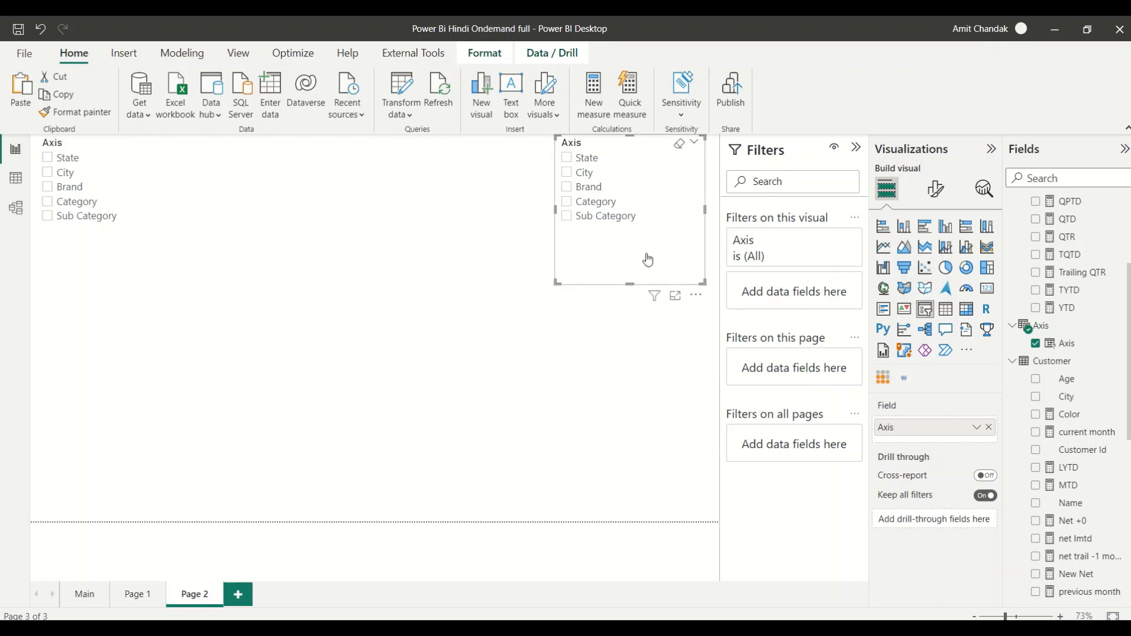
{"action": "key", "text": "Delete"}
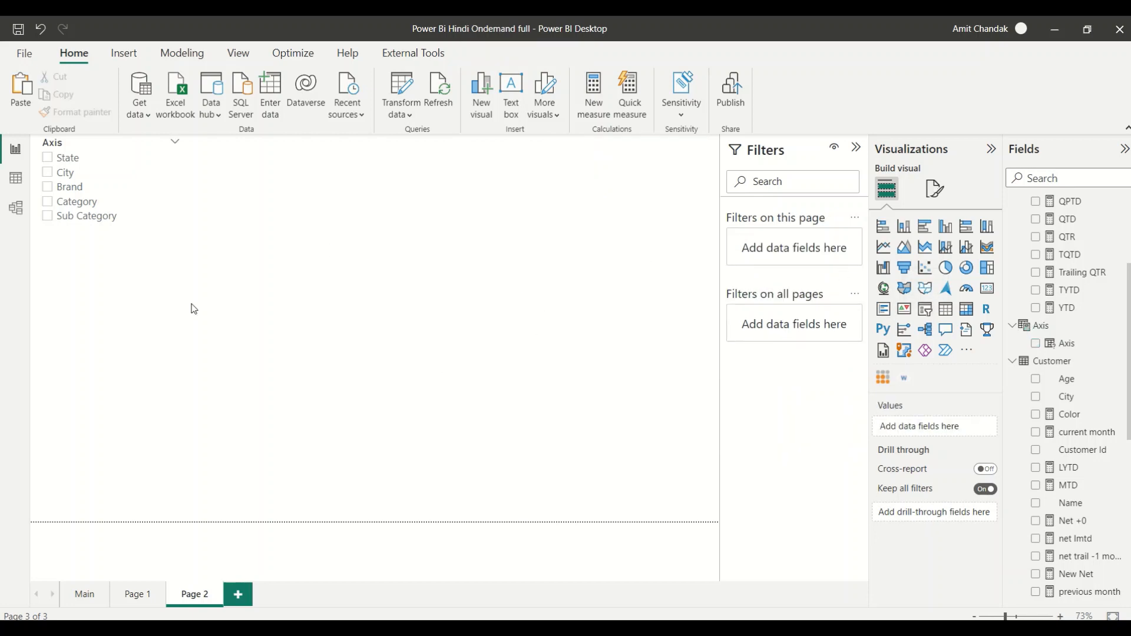
- Insert a clustered column chart and enlarge it to fill the page width below the Axis slicer
{"action": "left_click", "coordinate": [101, 255]}
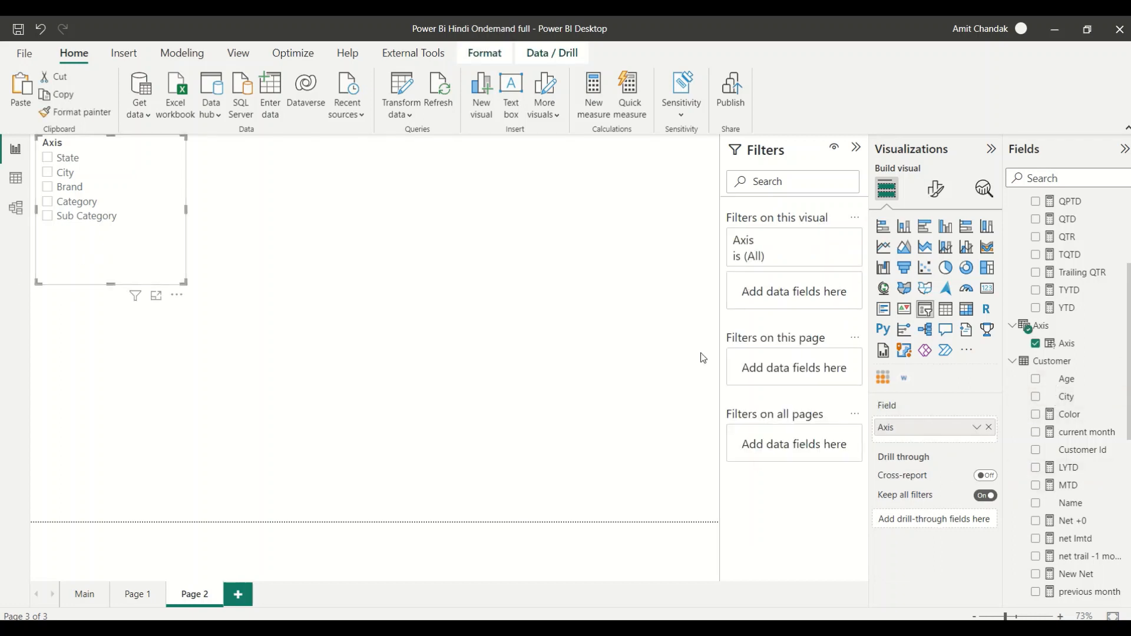
{"action": "left_click", "coordinate": [485, 371]}
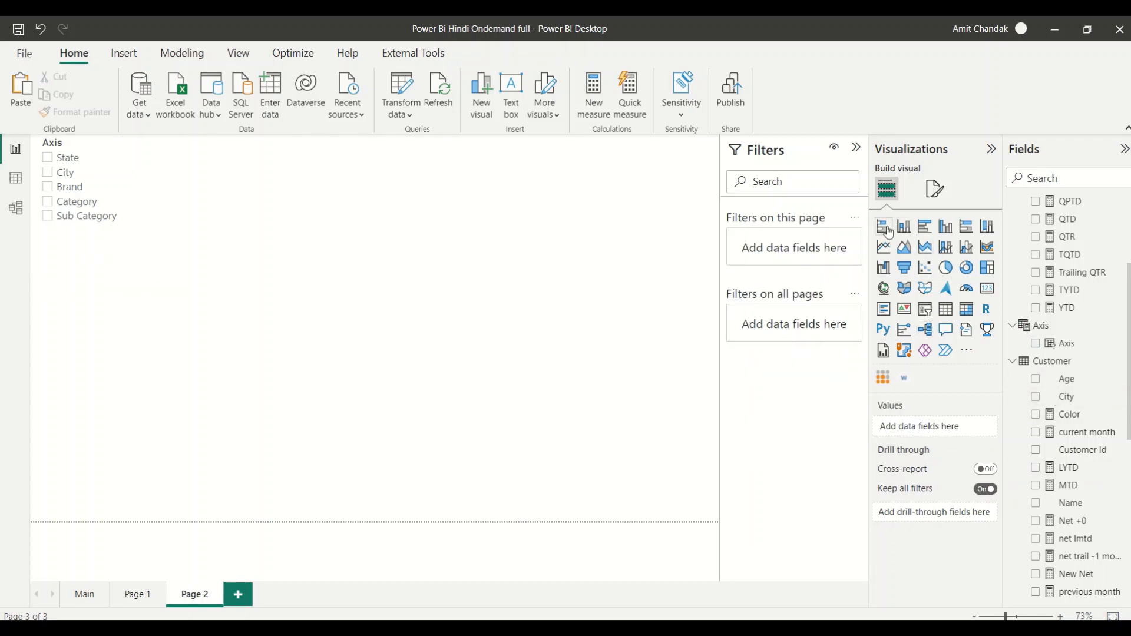
{"action": "left_click", "coordinate": [946, 226]}
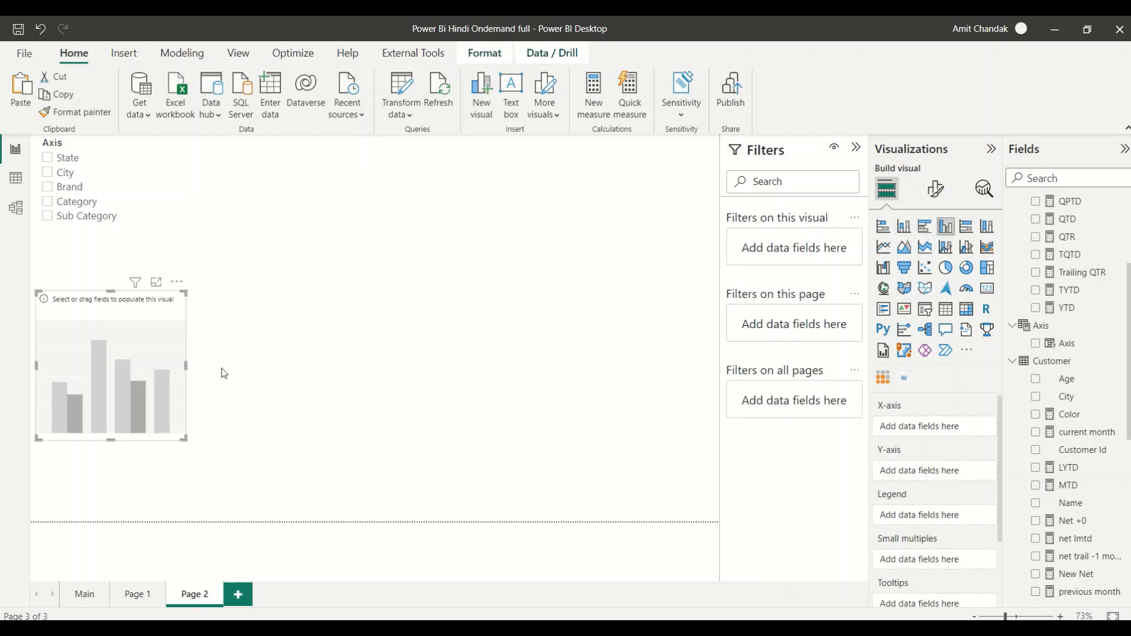
{"action": "left_click_drag", "start_coordinate": [131, 379], "coordinate": [126, 341]}
{"action": "left_click_drag", "start_coordinate": [178, 401], "coordinate": [716, 520]}
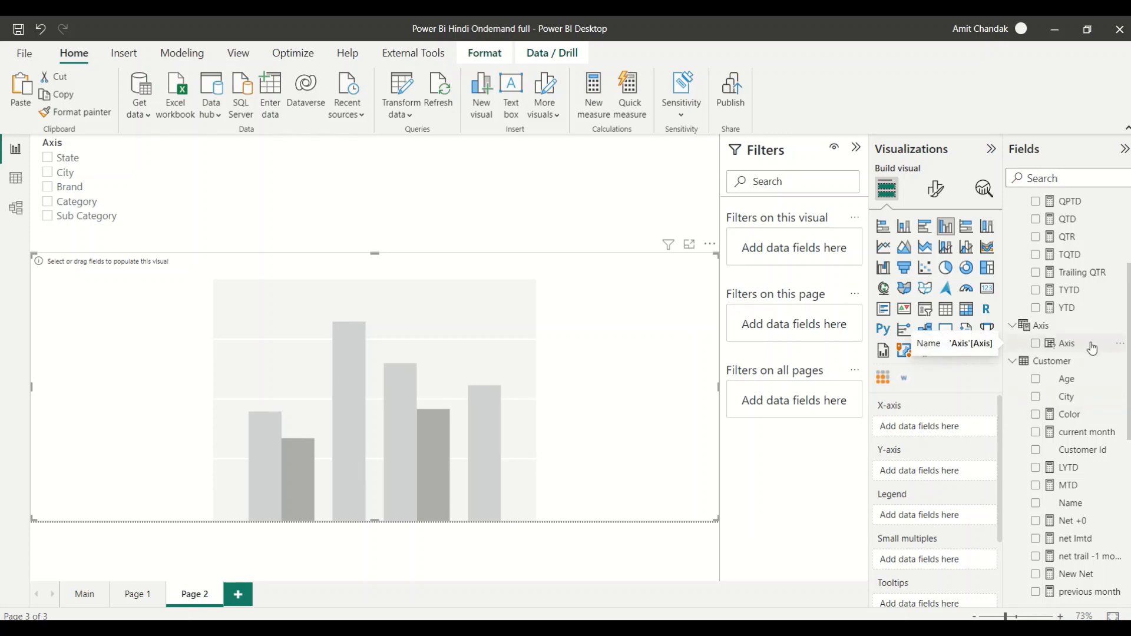
- Assign the Axis parameter to the column chart's X-axis and the Net measure to its Y-axis
{"action": "left_click_drag", "start_coordinate": [1091, 347], "coordinate": [950, 430]}
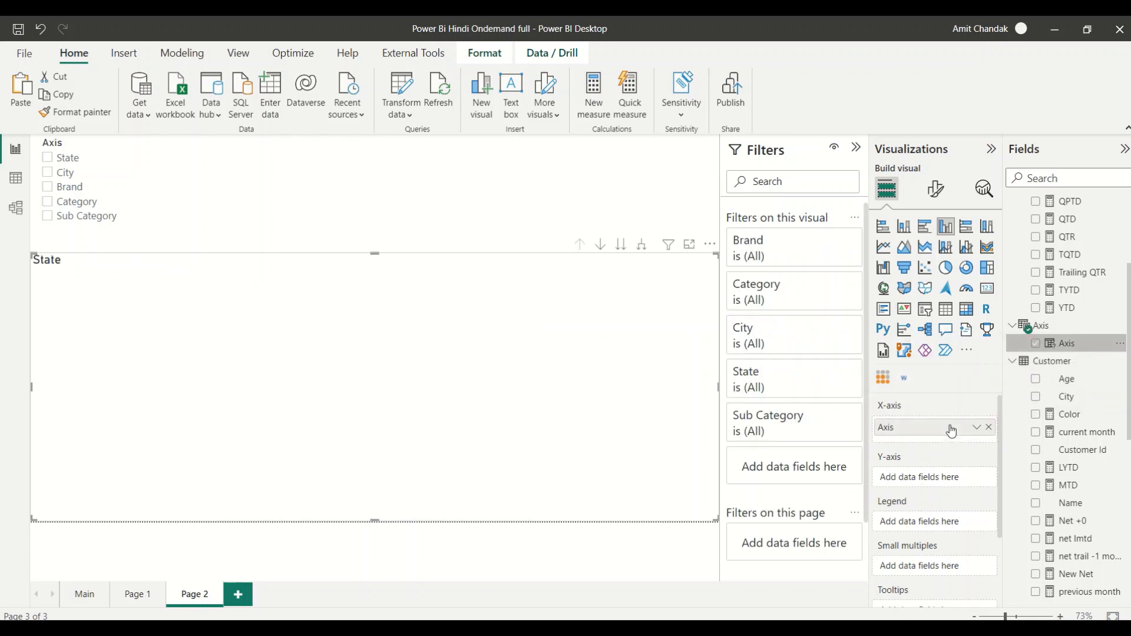
{"action": "scroll", "coordinate": [1082, 288], "scroll_direction": "up", "scroll_amount": 2}
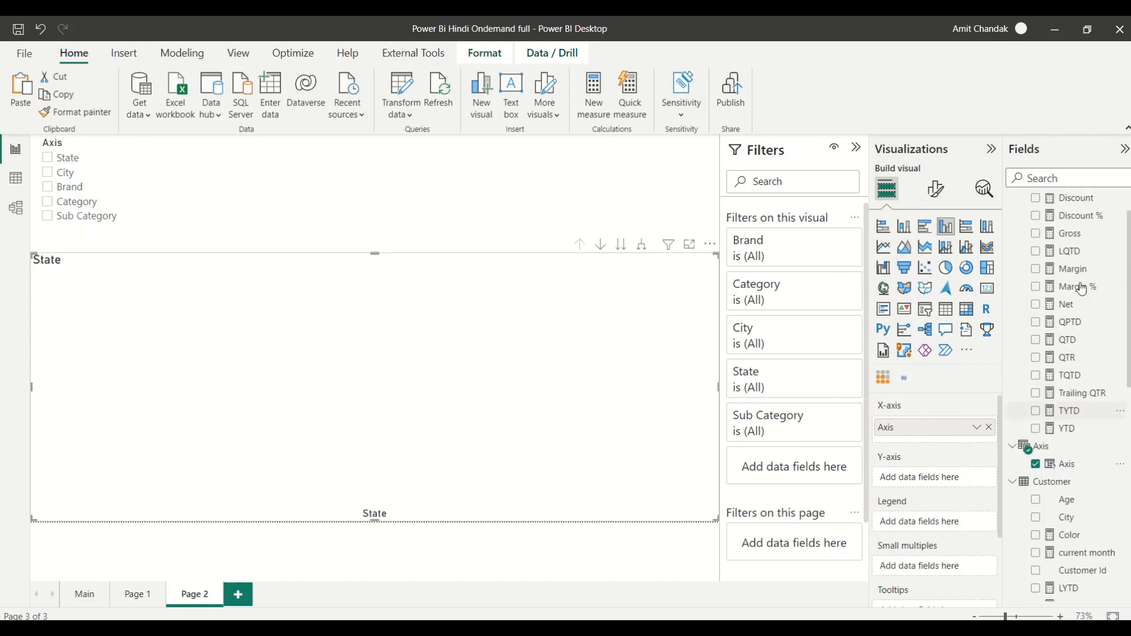
{"action": "scroll", "coordinate": [1081, 288], "scroll_direction": "up", "scroll_amount": 1}
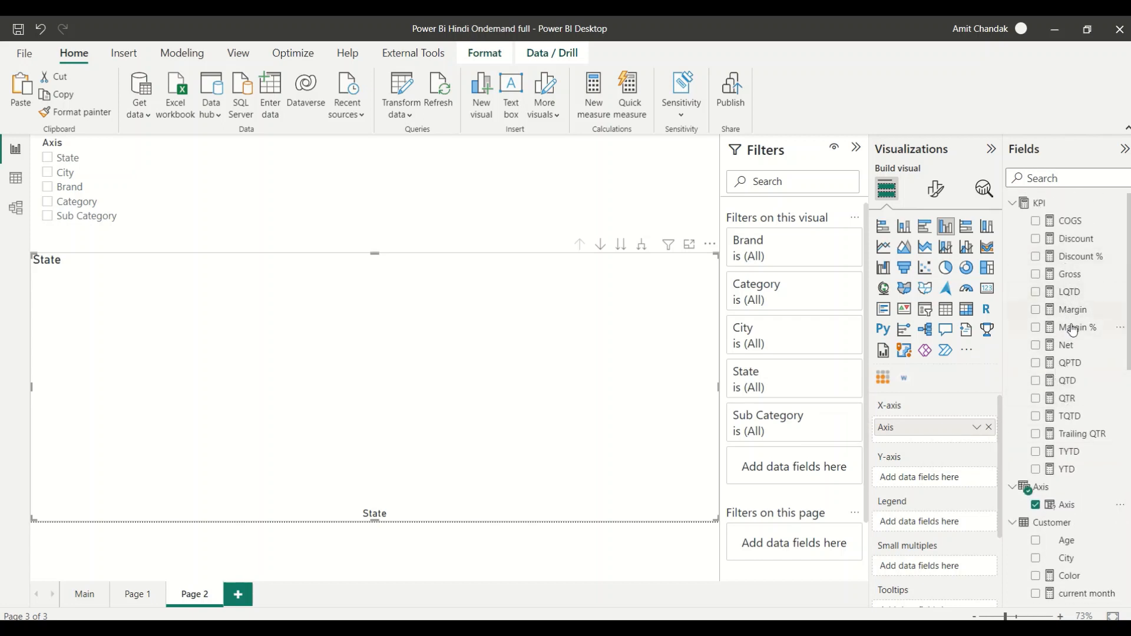
{"action": "left_click_drag", "start_coordinate": [1066, 345], "coordinate": [939, 482]}
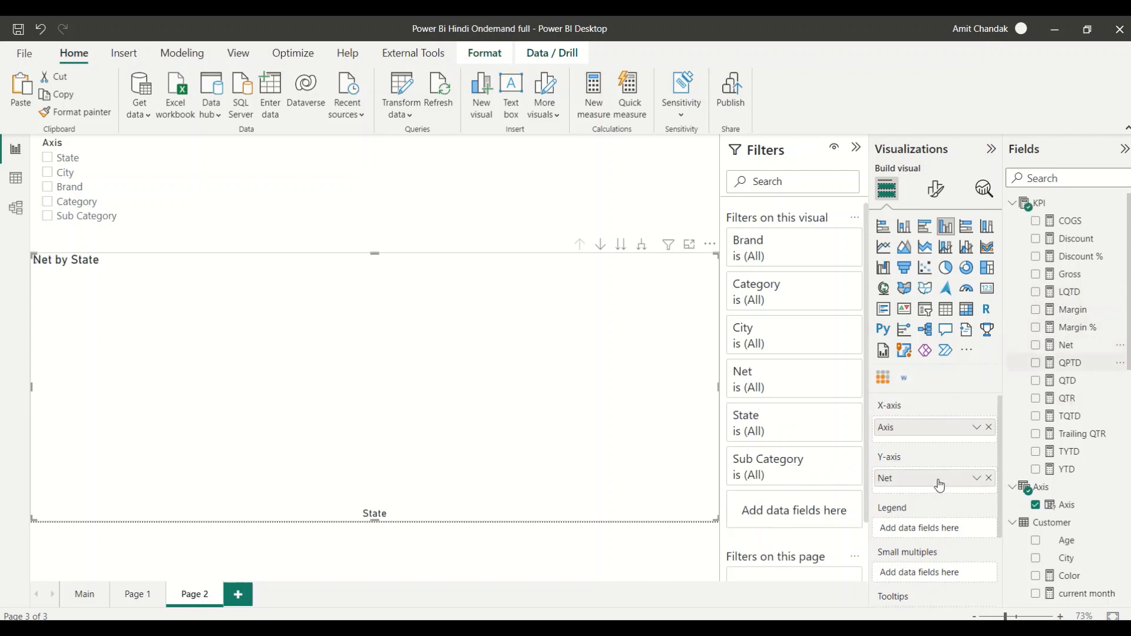
- Expand the column chart through the State, City and Brand levels, and drill back up to State
{"action": "left_click", "coordinate": [643, 247]}
{"action": "left_click", "coordinate": [643, 247]}
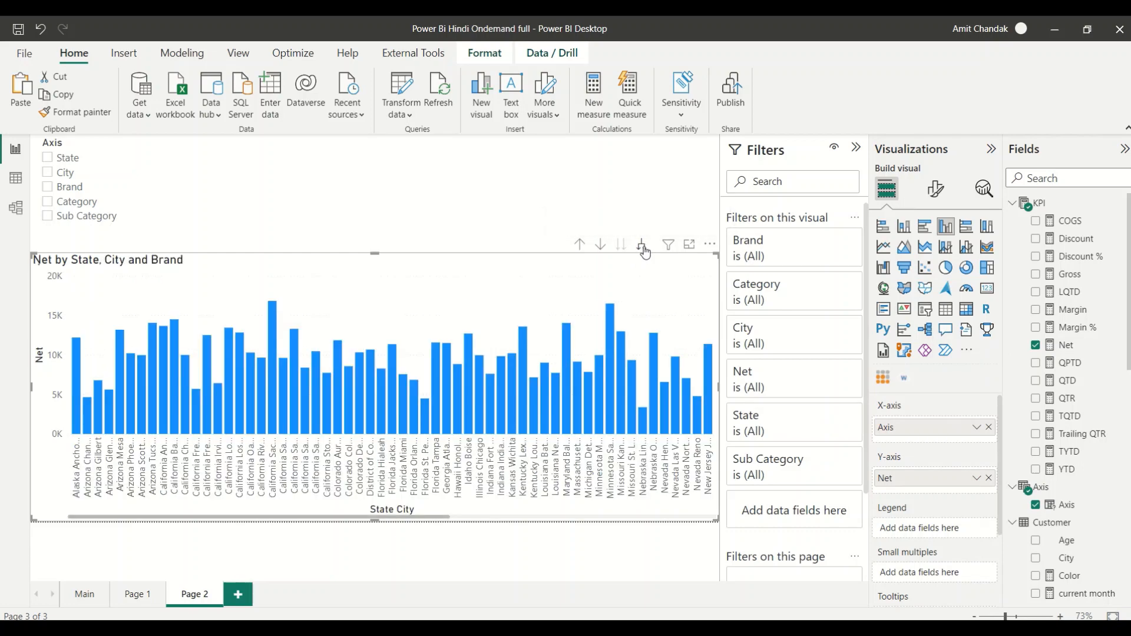
{"action": "left_click", "coordinate": [644, 250]}
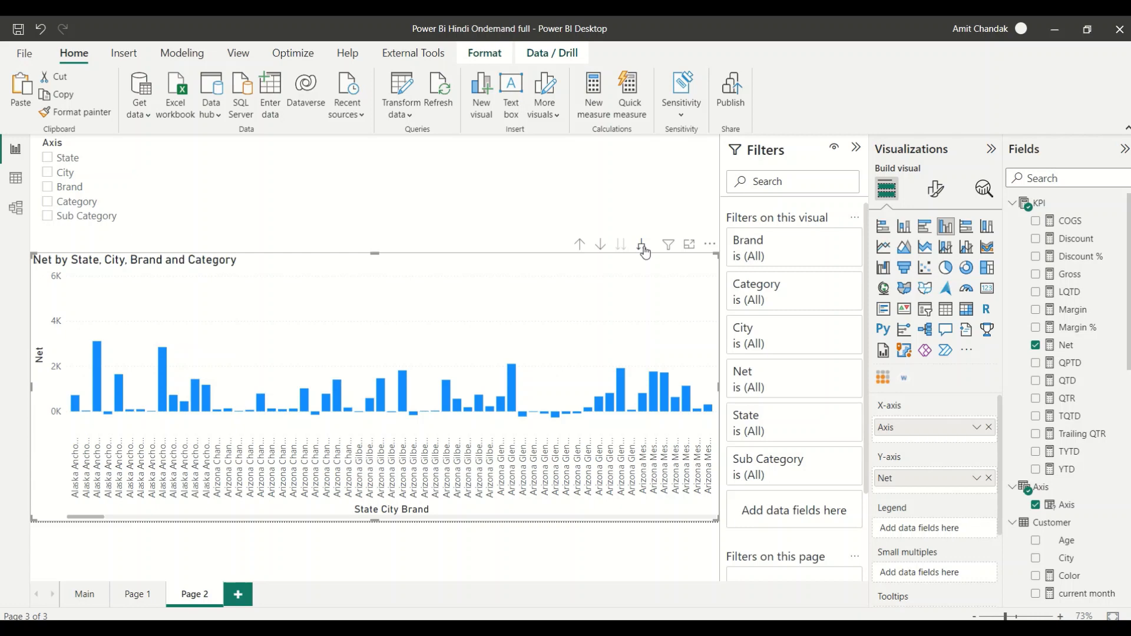
{"action": "left_click", "coordinate": [579, 248]}
{"action": "left_click", "coordinate": [579, 247]}
{"action": "left_click", "coordinate": [579, 248]}
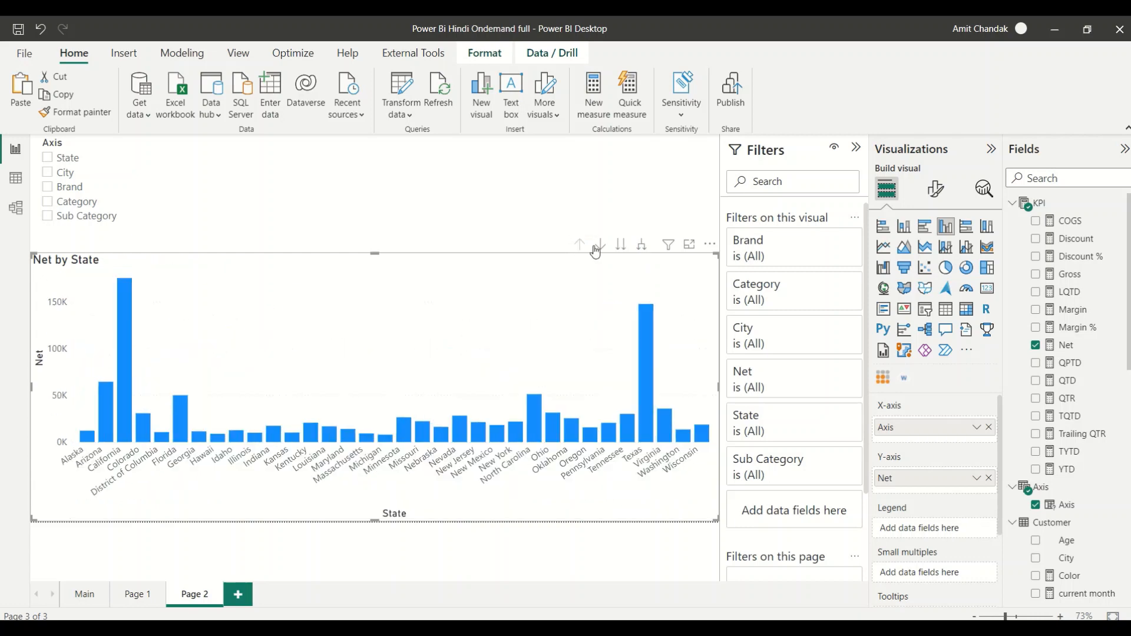
- Move the column chart to the next hierarchy level until it shows Net by Brand, and return to State
{"action": "left_click", "coordinate": [626, 249]}
{"action": "left_click", "coordinate": [626, 249]}
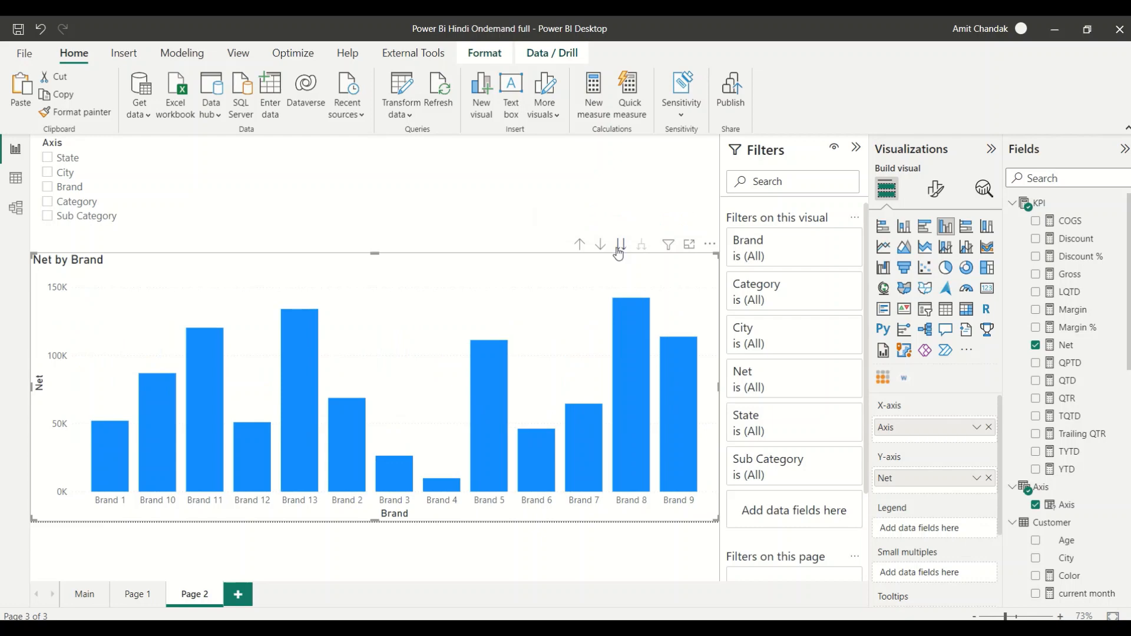
{"action": "left_click", "coordinate": [580, 246]}
{"action": "left_click", "coordinate": [580, 245]}
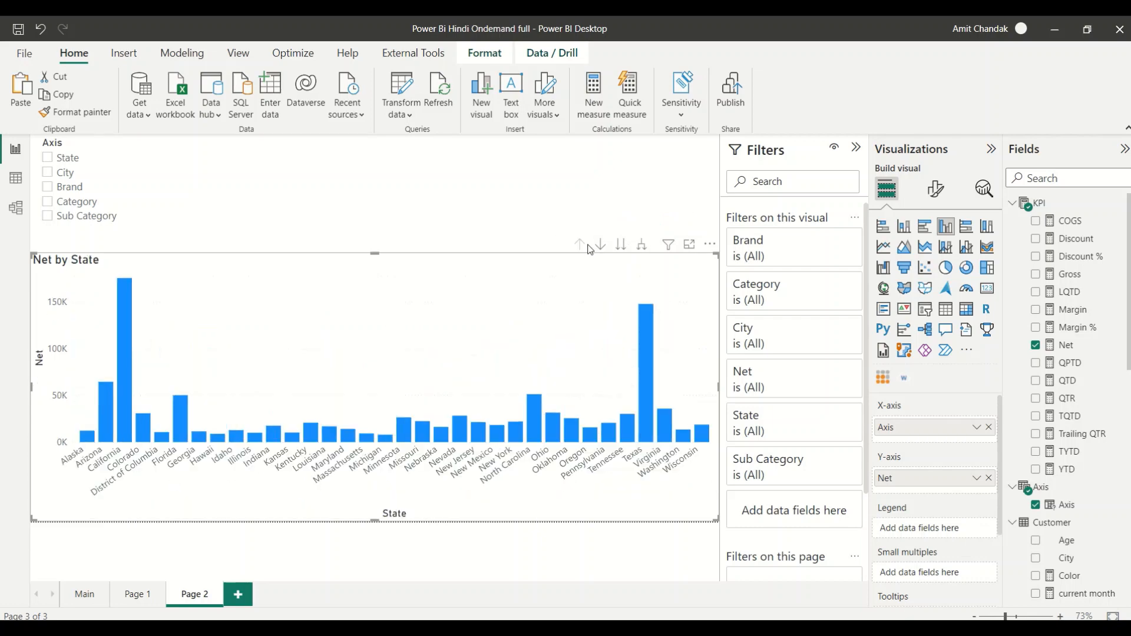
- Shorten the Axis slicer to clear the chart, and test State, City, Brand, Category and Sub Category as the axis
{"action": "left_click", "coordinate": [48, 157]}
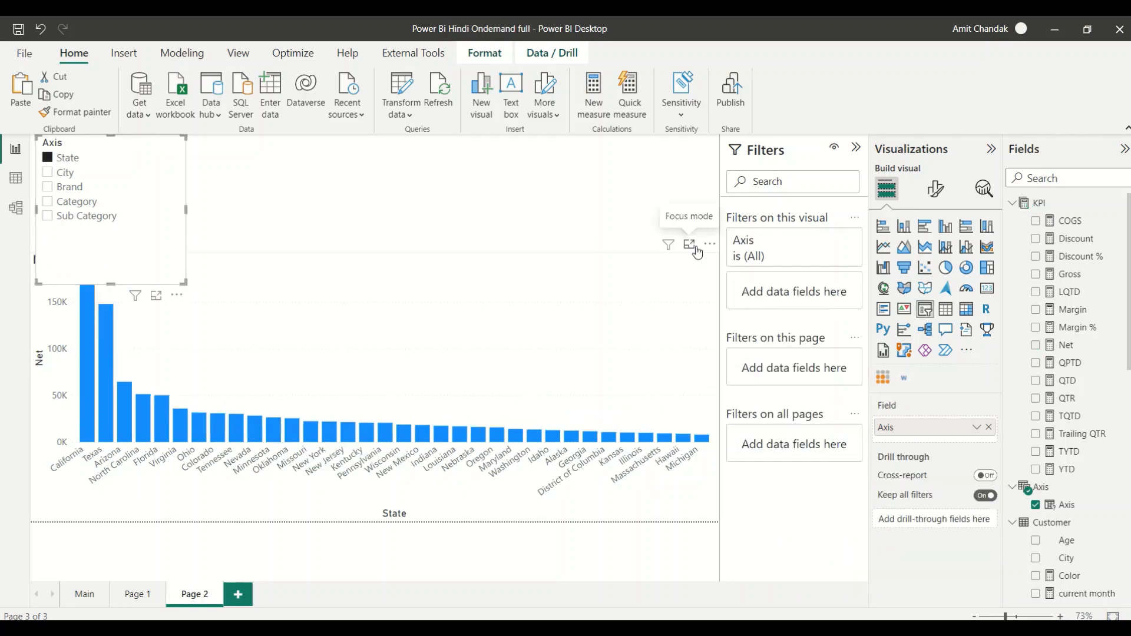
{"action": "left_click_drag", "start_coordinate": [111, 284], "coordinate": [105, 241]}
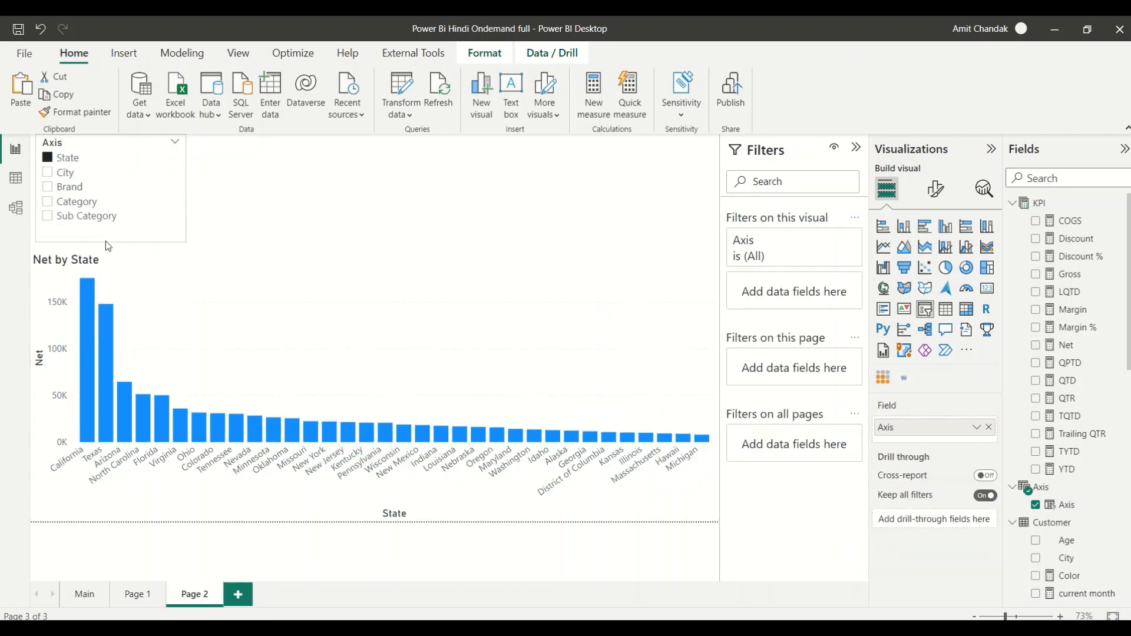
{"action": "left_click", "coordinate": [48, 173]}
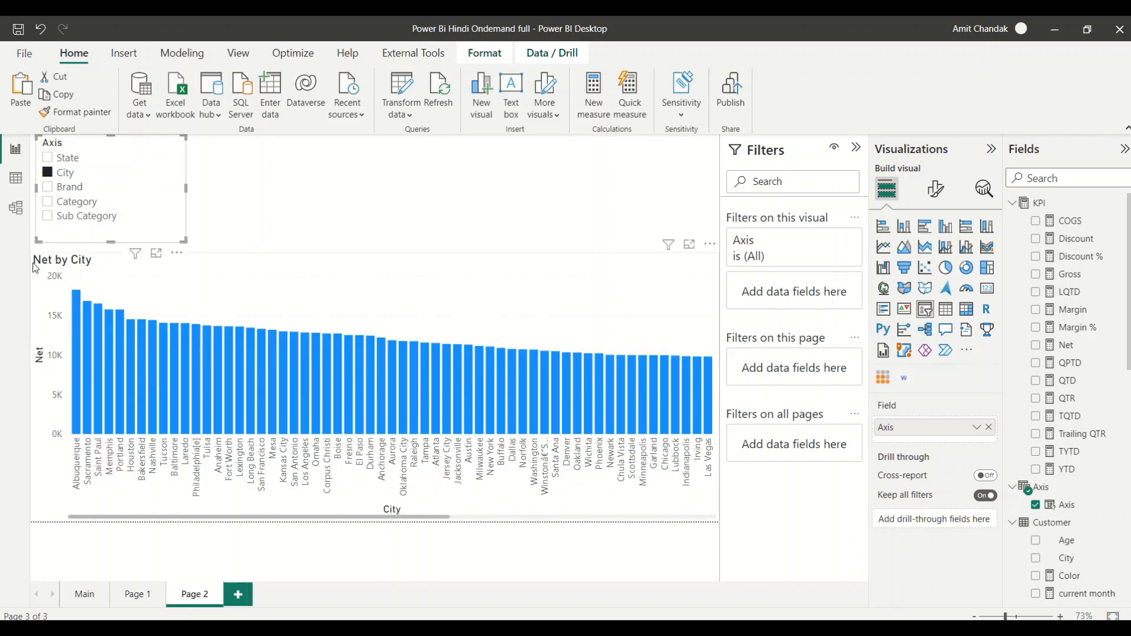
{"action": "left_click", "coordinate": [48, 188]}
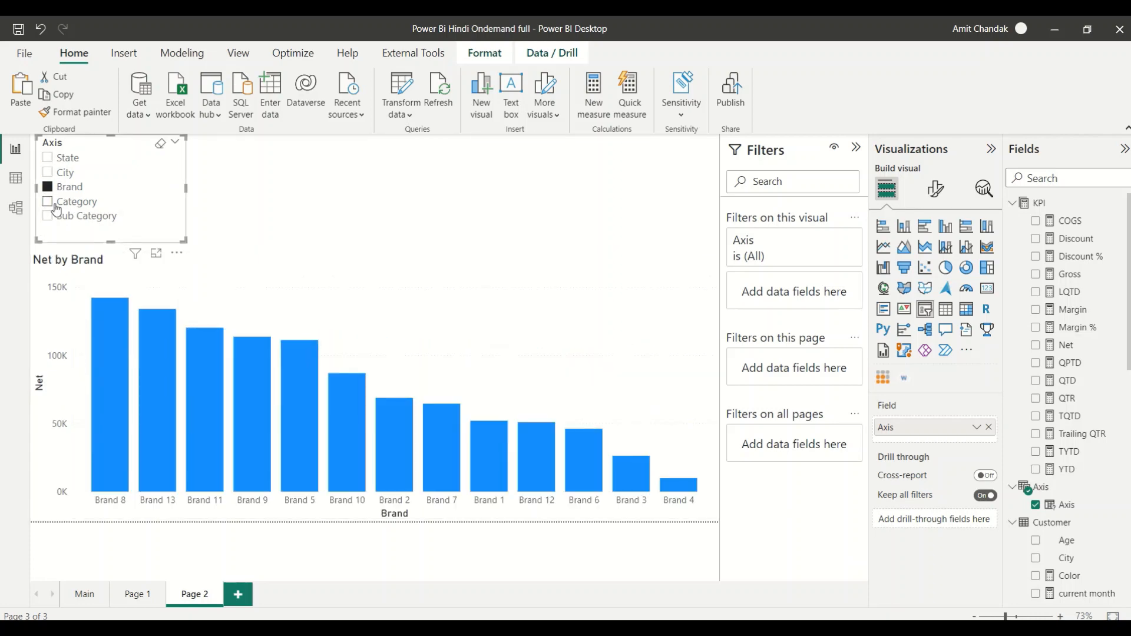
{"action": "left_click", "coordinate": [48, 203]}
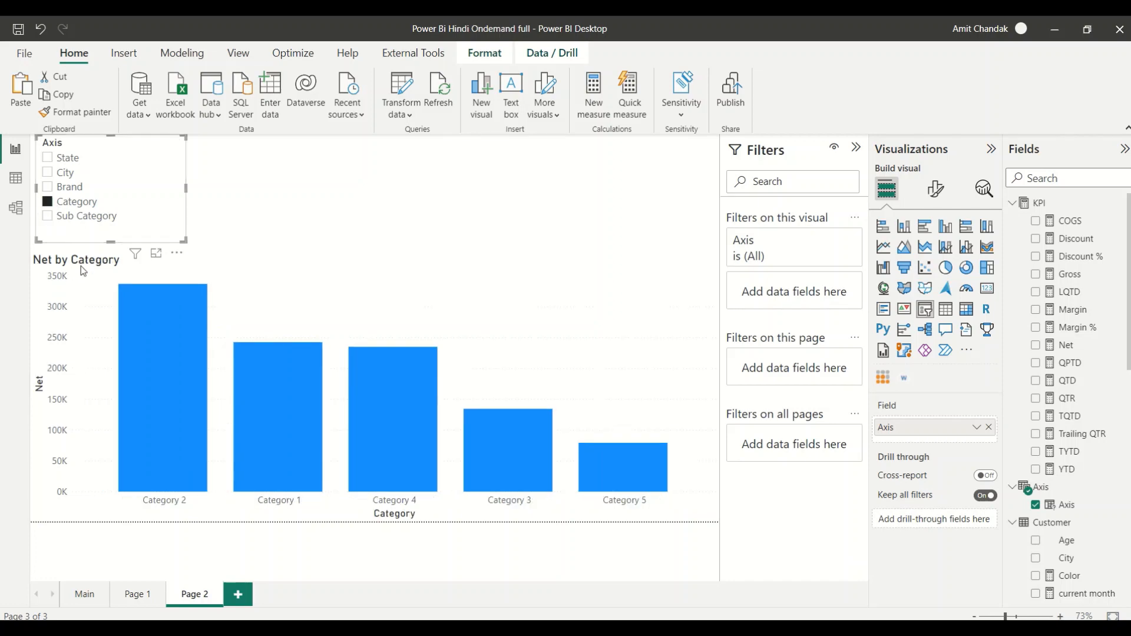
{"action": "left_click", "coordinate": [57, 217]}
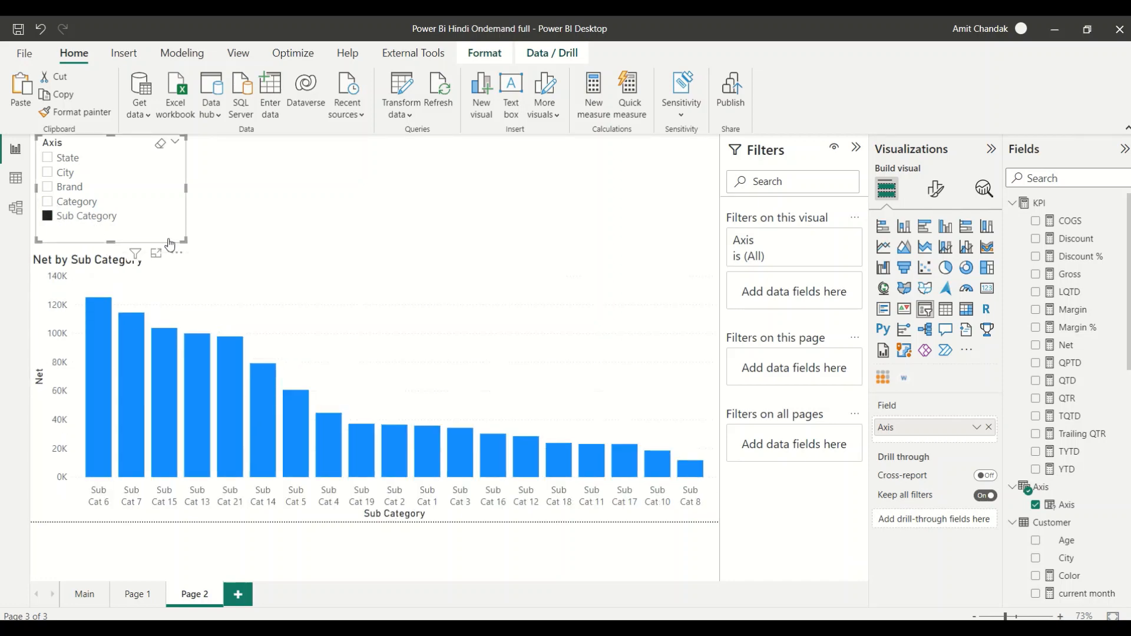
- Narrow the Axis slicer to fit its options, and switch the chart's axis to Category
{"action": "left_click_drag", "start_coordinate": [170, 241], "coordinate": [151, 240]}
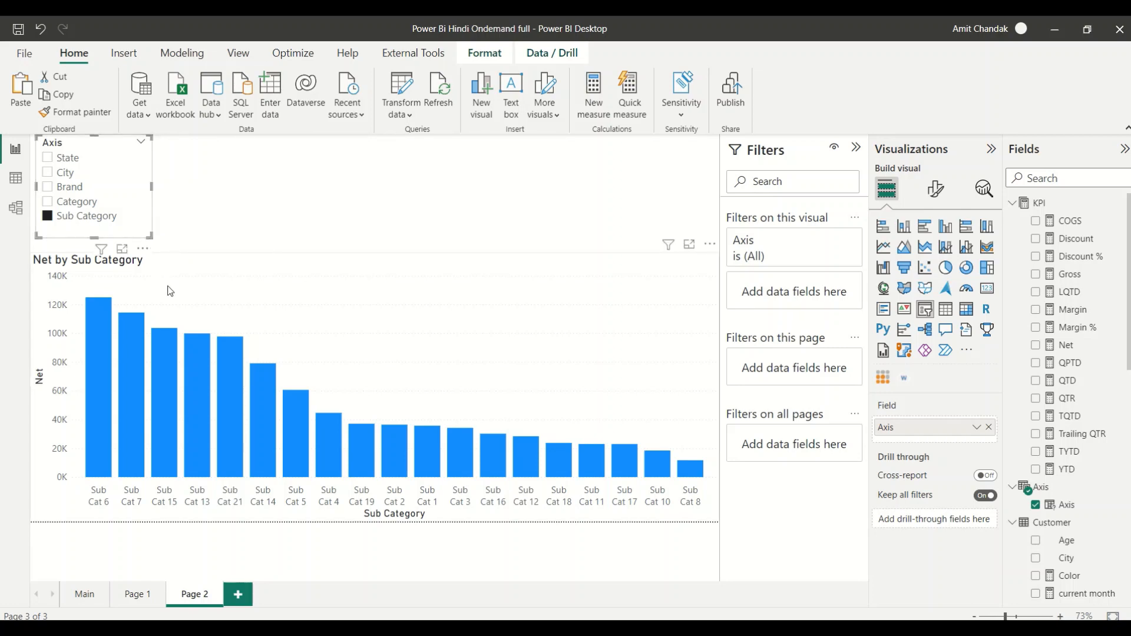
{"action": "left_click", "coordinate": [47, 201]}
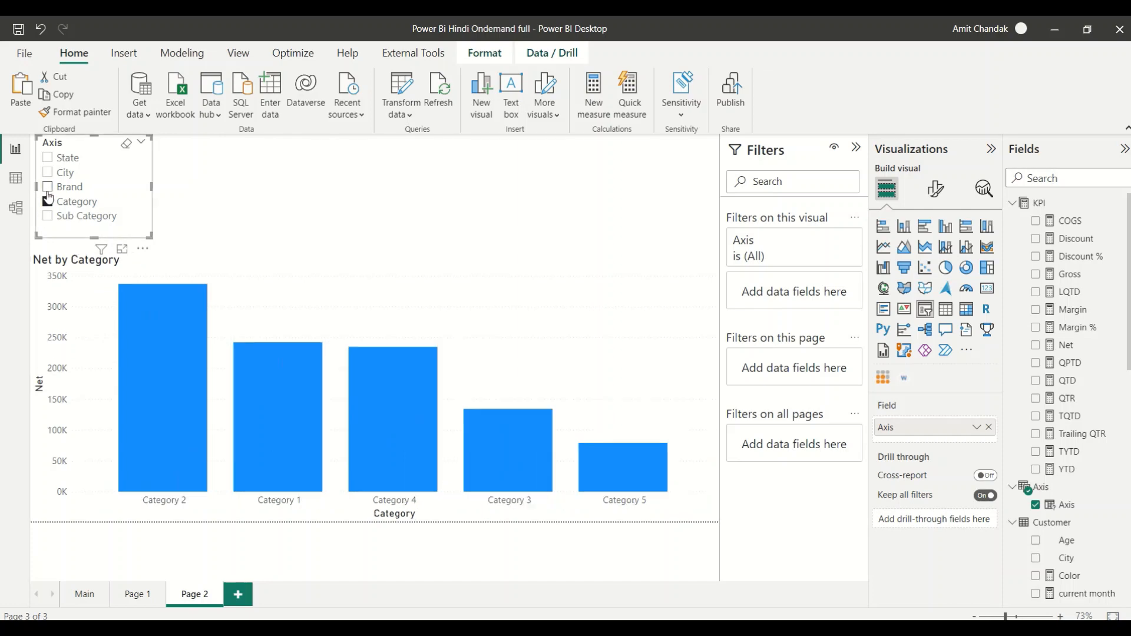
- Test Brand, City and State as the chart's axis, and return the axis to City
{"action": "left_click", "coordinate": [48, 187]}
{"action": "left_click", "coordinate": [47, 172]}
{"action": "left_click", "coordinate": [47, 158]}
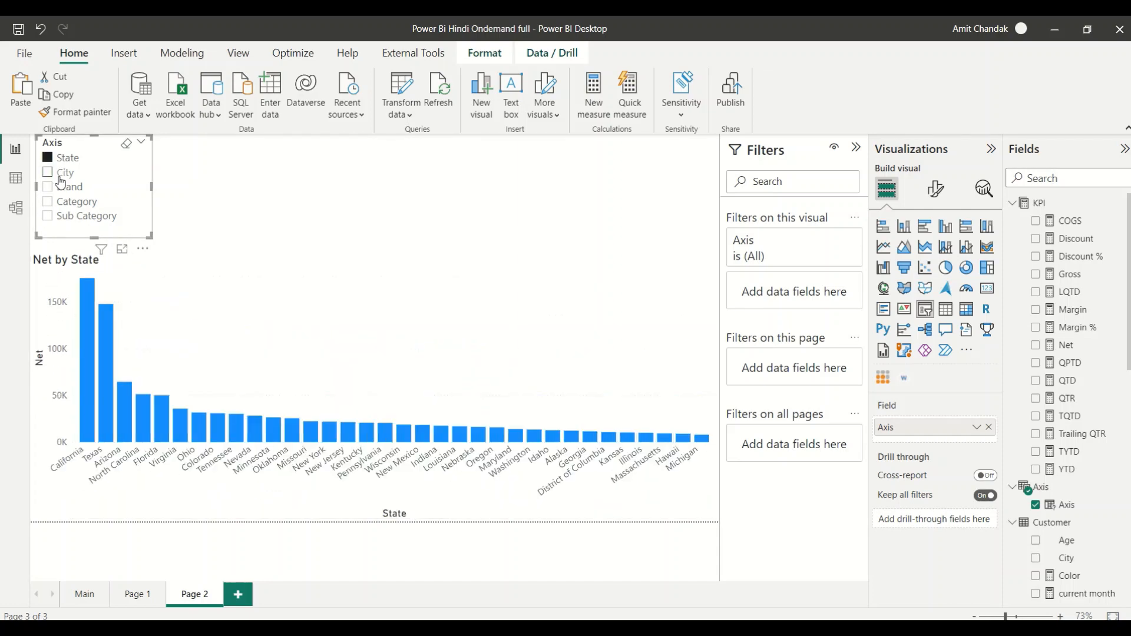
{"action": "left_click", "coordinate": [48, 175]}
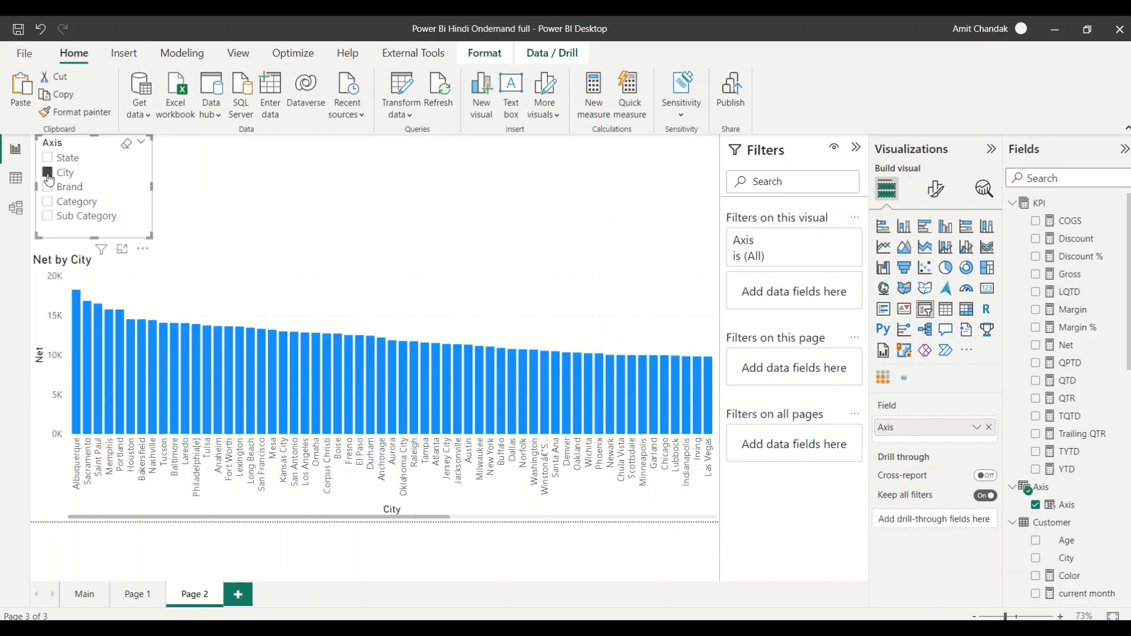
- Select State together with City in the Axis slicer, expand the chart to both levels, and drill back up to City
{"action": "left_click", "coordinate": [579, 279]}
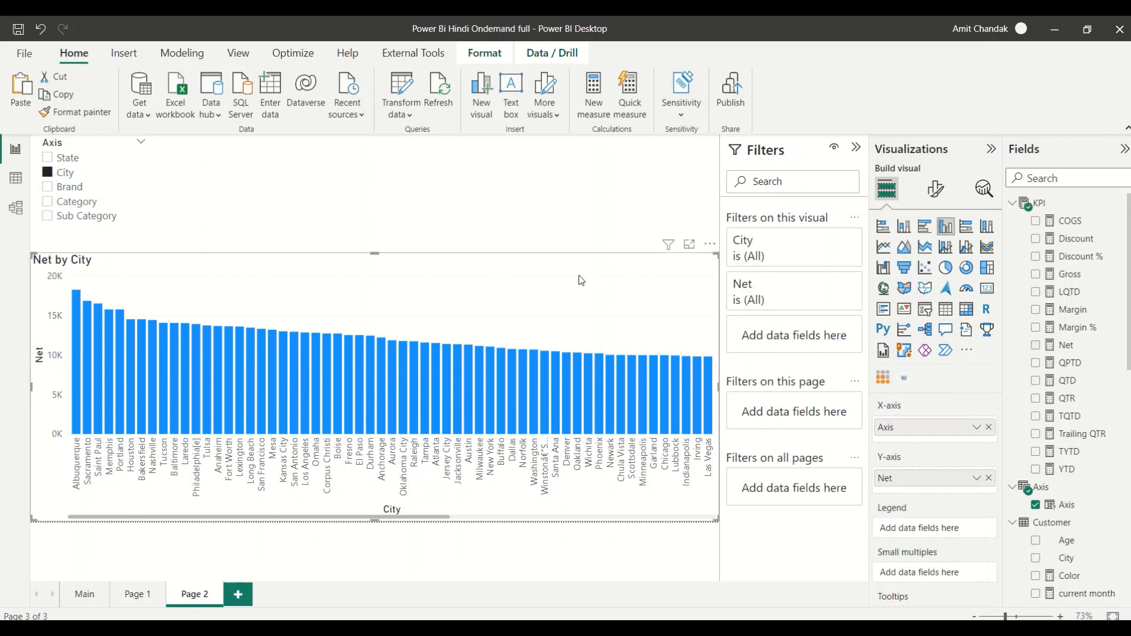
{"action": "left_click", "coordinate": [48, 158], "text": "ctrl"}
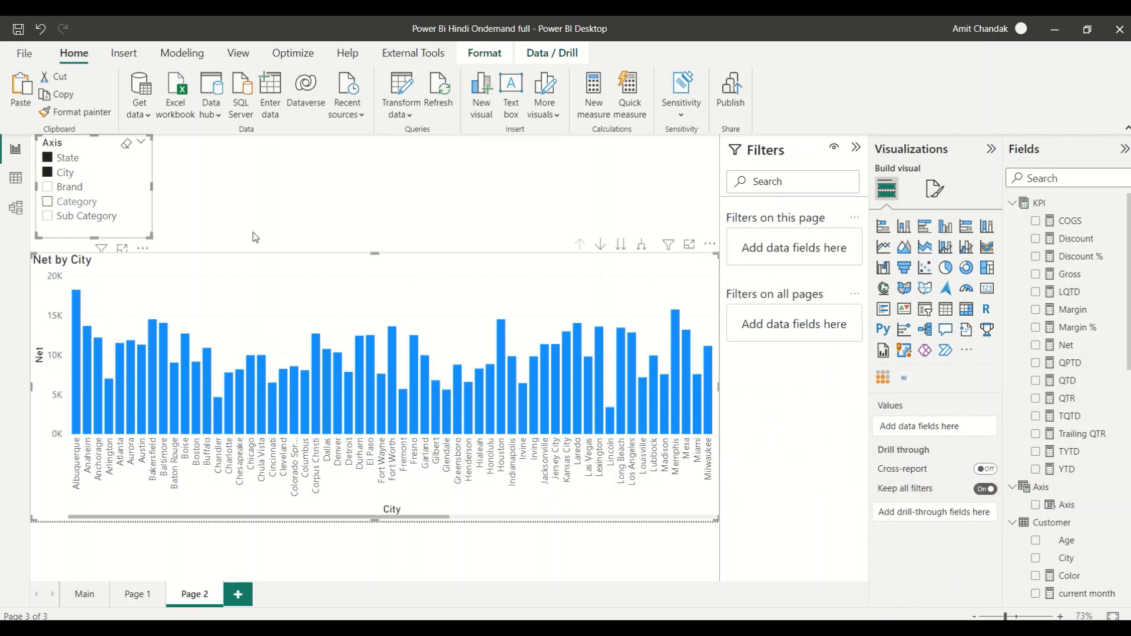
{"action": "left_click", "coordinate": [641, 247]}
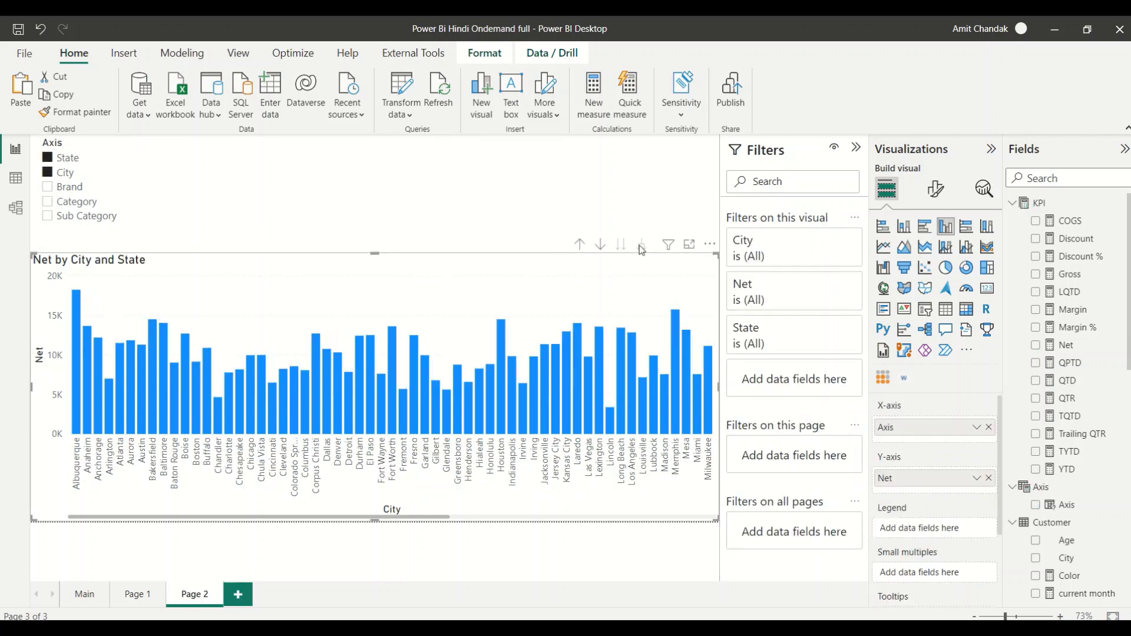
{"action": "left_click", "coordinate": [581, 248]}
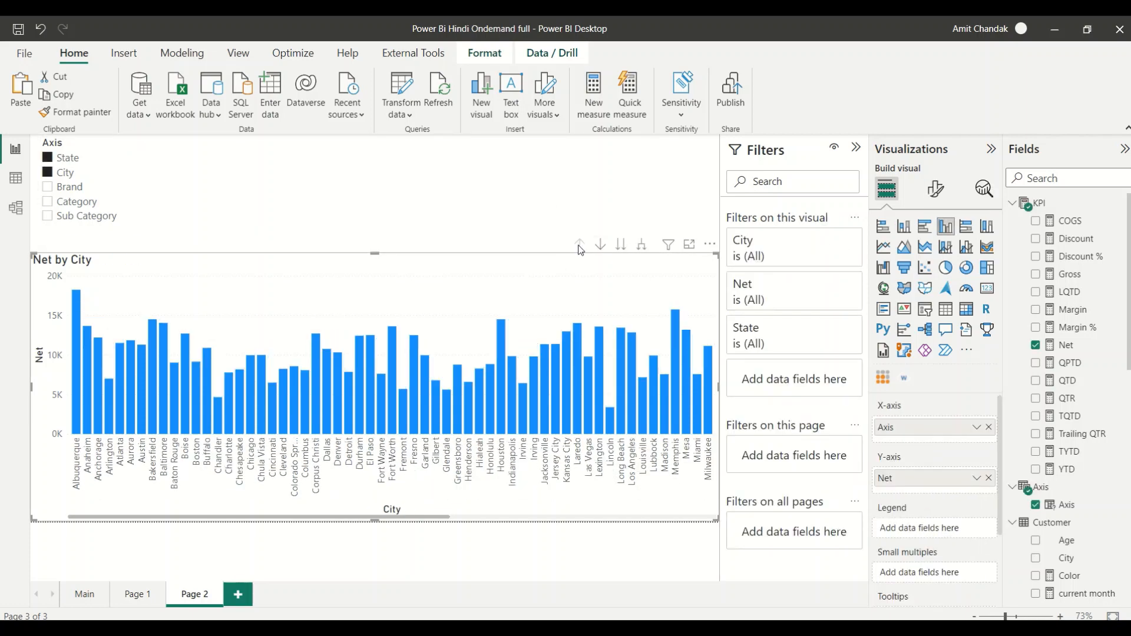
- Clear the combined selection in the Axis slicer, and switch the chart's axis through City and Brand to Category
{"action": "left_click", "coordinate": [49, 172]}
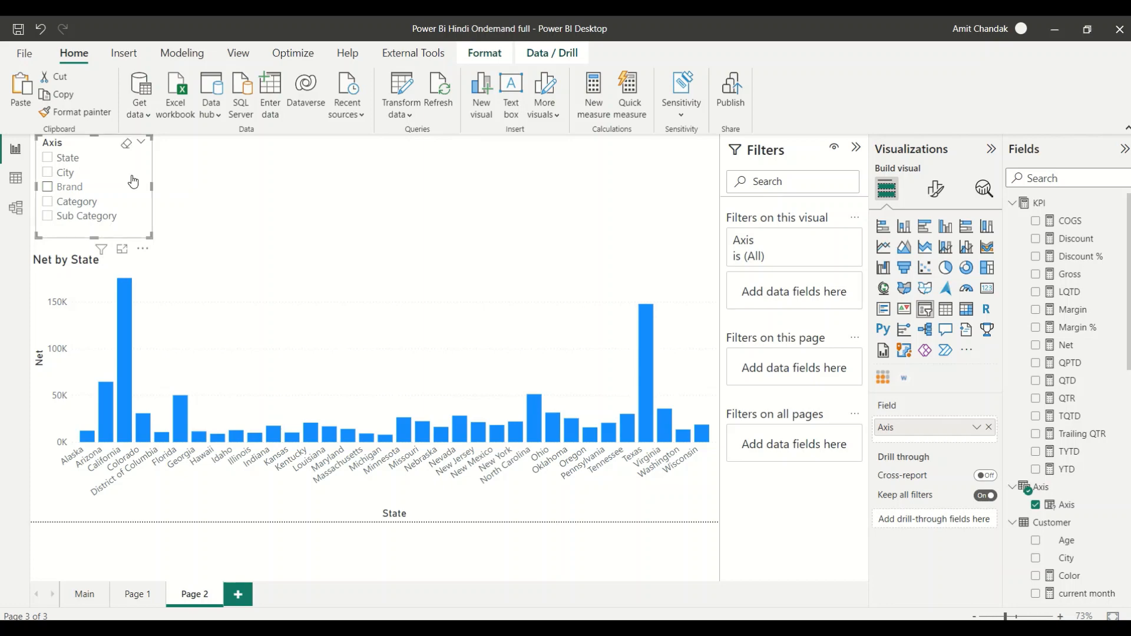
{"action": "left_click", "coordinate": [49, 173]}
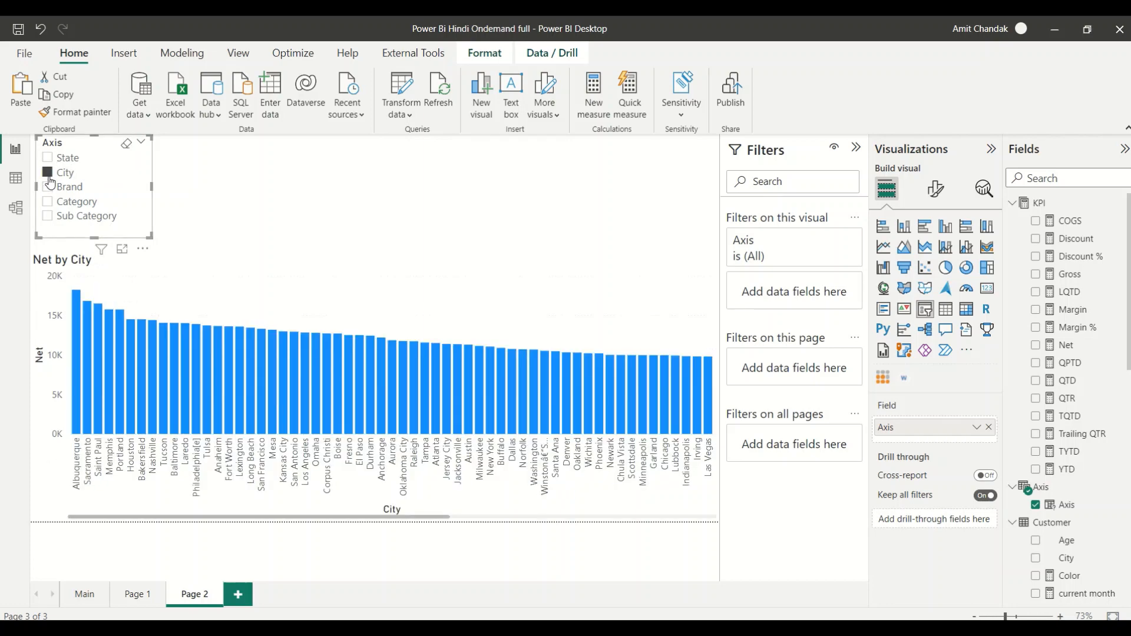
{"action": "left_click", "coordinate": [49, 187]}
{"action": "left_click", "coordinate": [49, 202]}
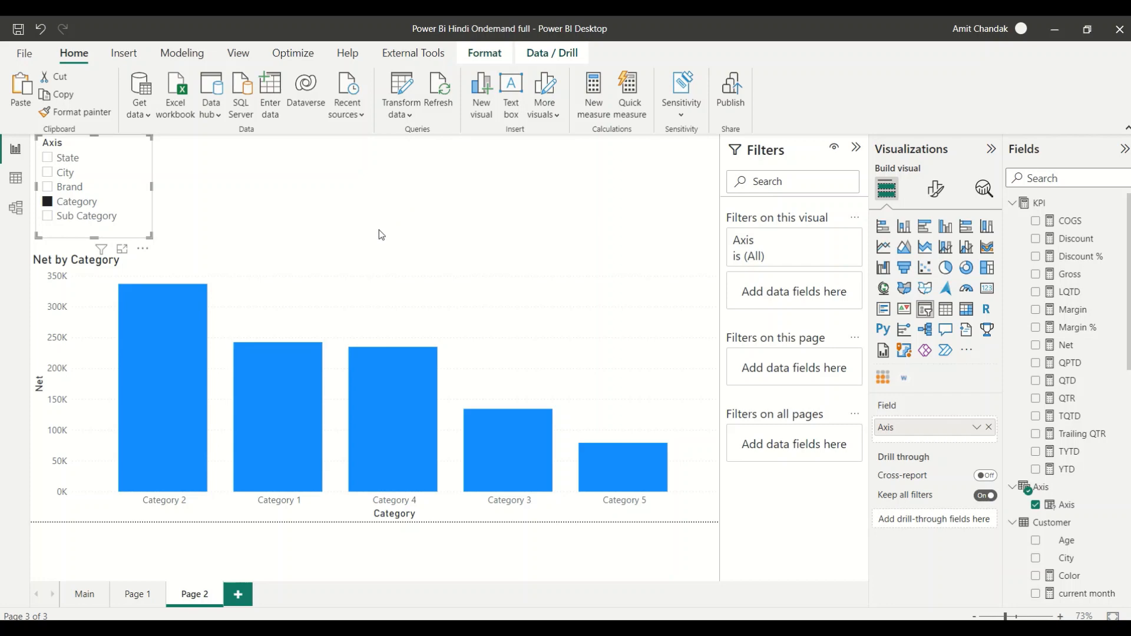
- Start a new field parameter with no visual selected, and name it Measure
{"action": "left_click", "coordinate": [375, 202]}
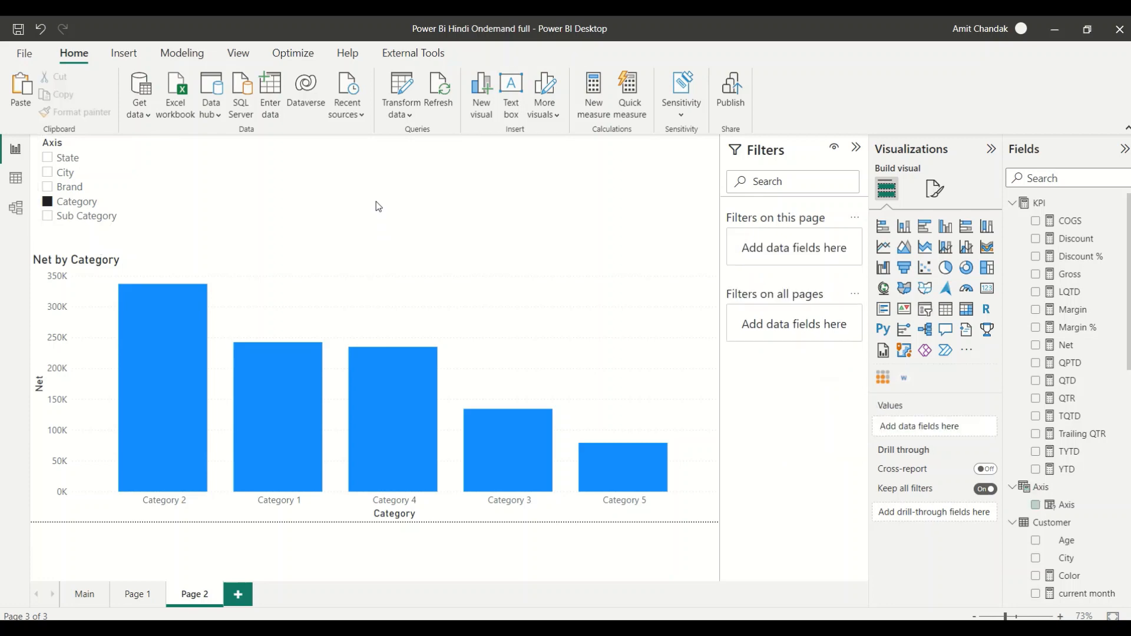
{"action": "left_click", "coordinate": [180, 62]}
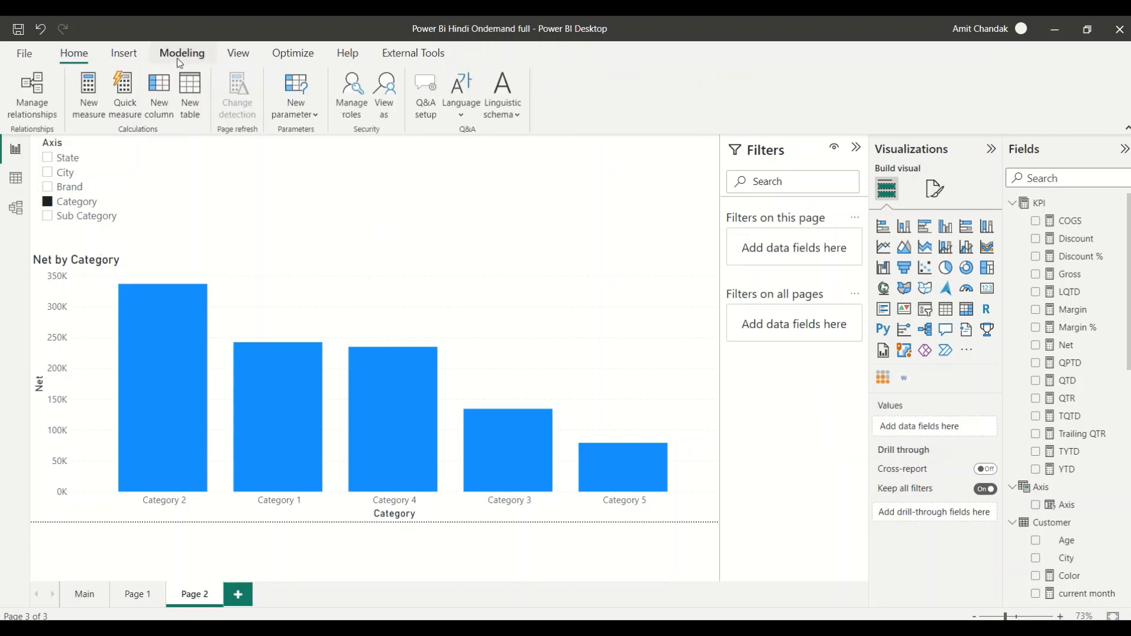
{"action": "left_click", "coordinate": [316, 118]}
{"action": "left_click", "coordinate": [311, 164]}
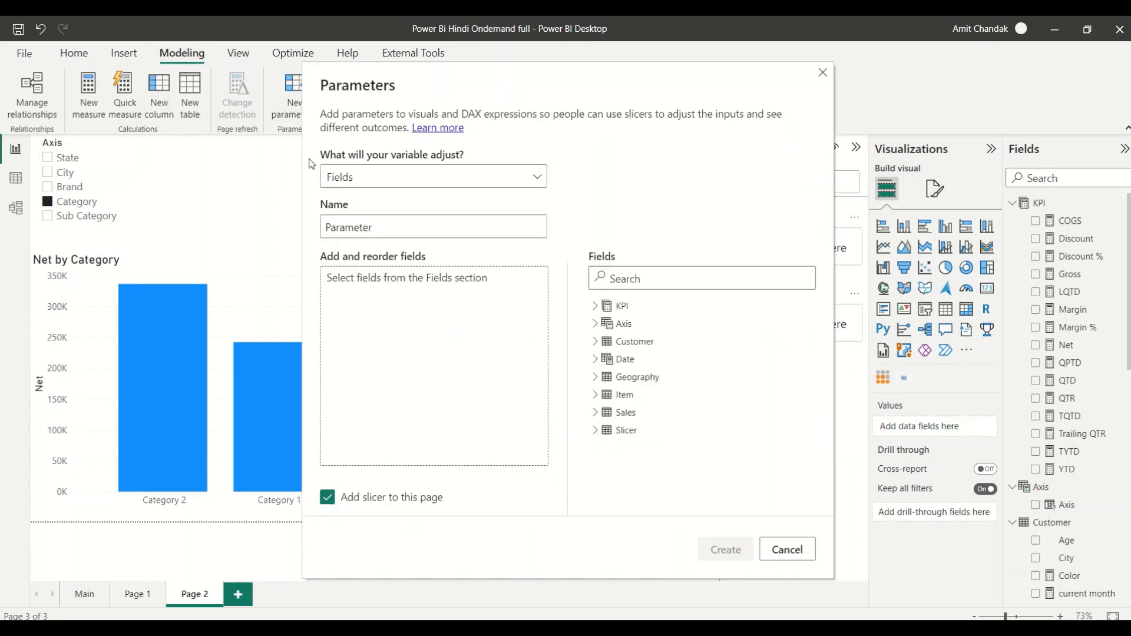
{"action": "left_click", "coordinate": [381, 223]}
{"action": "double_click", "coordinate": [383, 222]}
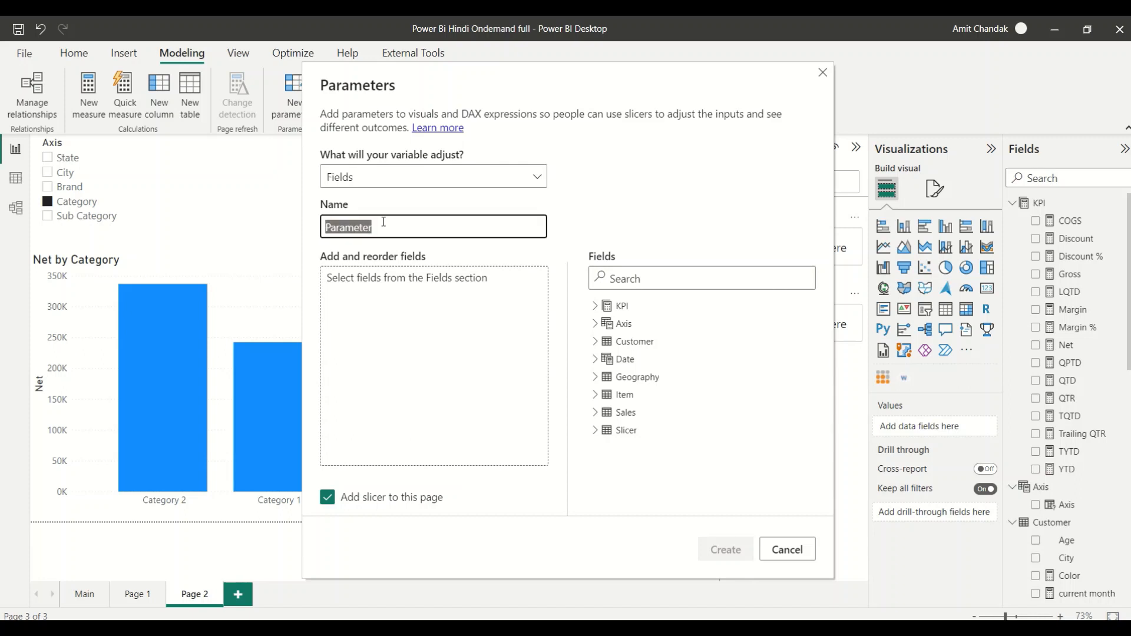
{"action": "type", "text": "Measure"}
- Add Gross, Net, Discount %, Margin %, Discount and Margin from the KPI table to the parameter, and create it with a slicer
{"action": "left_click", "coordinate": [595, 306]}
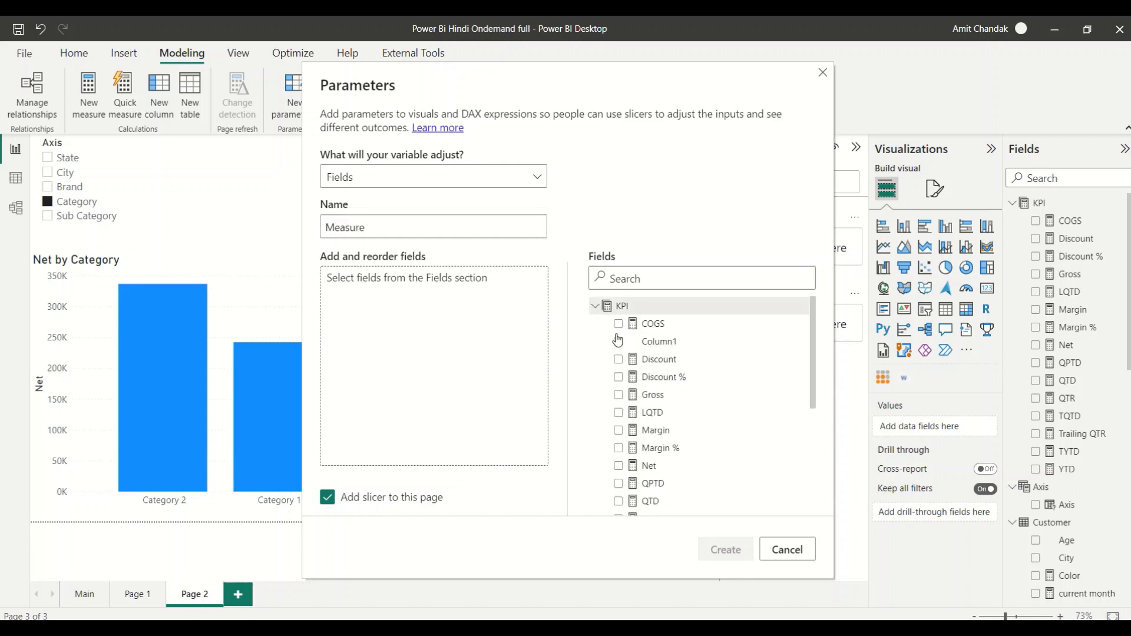
{"action": "left_click_drag", "start_coordinate": [663, 400], "coordinate": [383, 321]}
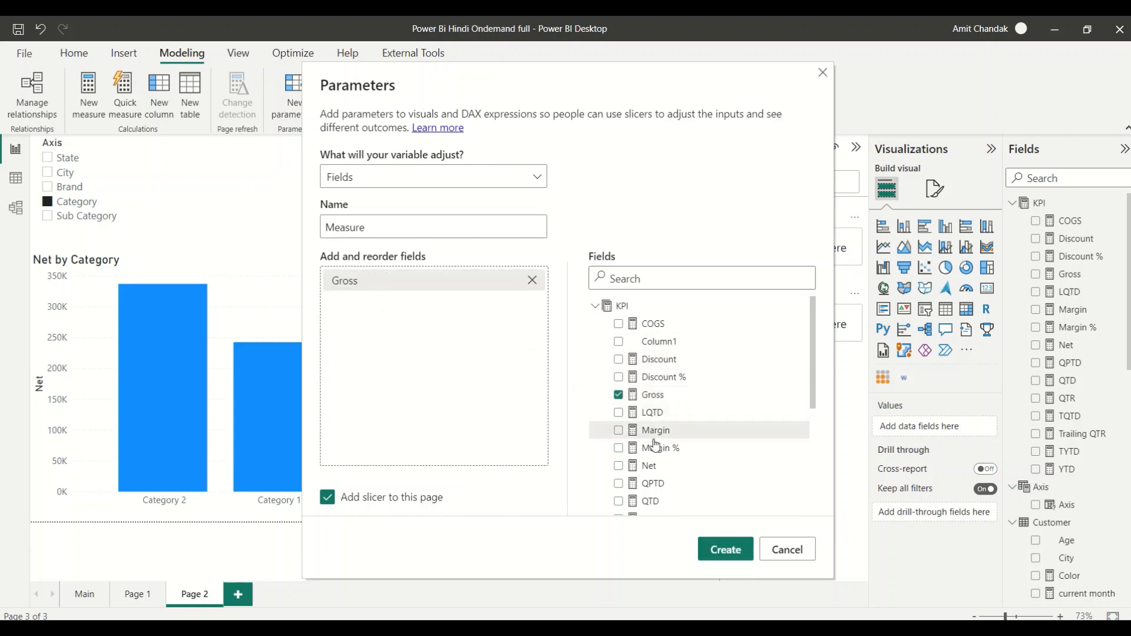
{"action": "left_click_drag", "start_coordinate": [651, 465], "coordinate": [406, 329]}
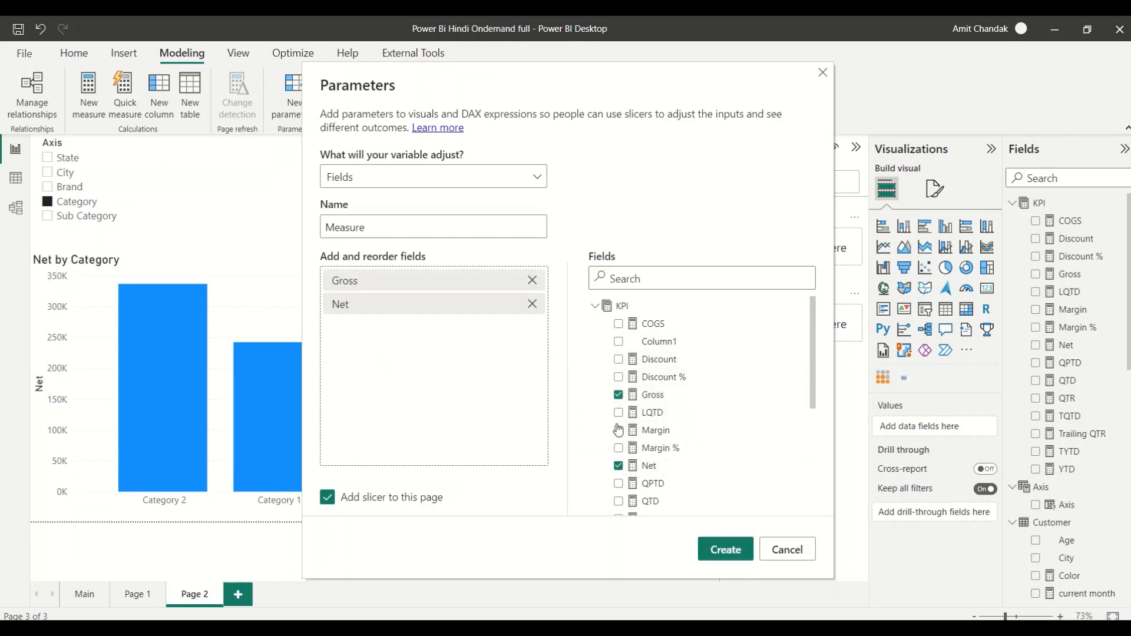
{"action": "left_click_drag", "start_coordinate": [648, 377], "coordinate": [389, 345]}
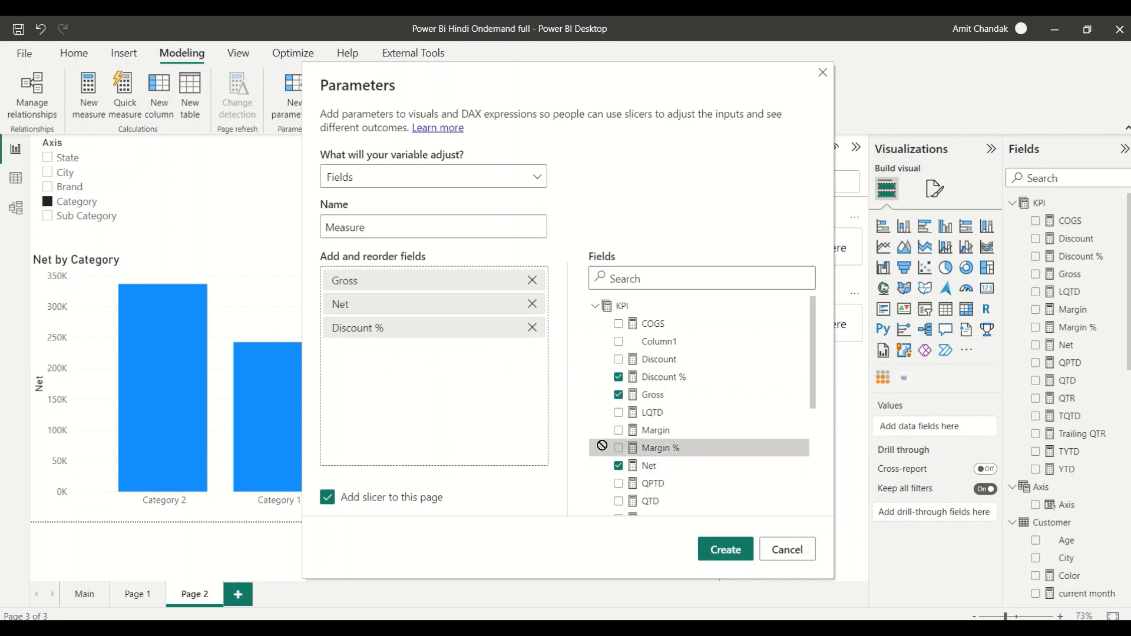
{"action": "left_click_drag", "start_coordinate": [602, 445], "coordinate": [395, 353]}
{"action": "scroll", "coordinate": [670, 447], "scroll_direction": "down", "scroll_amount": 3}
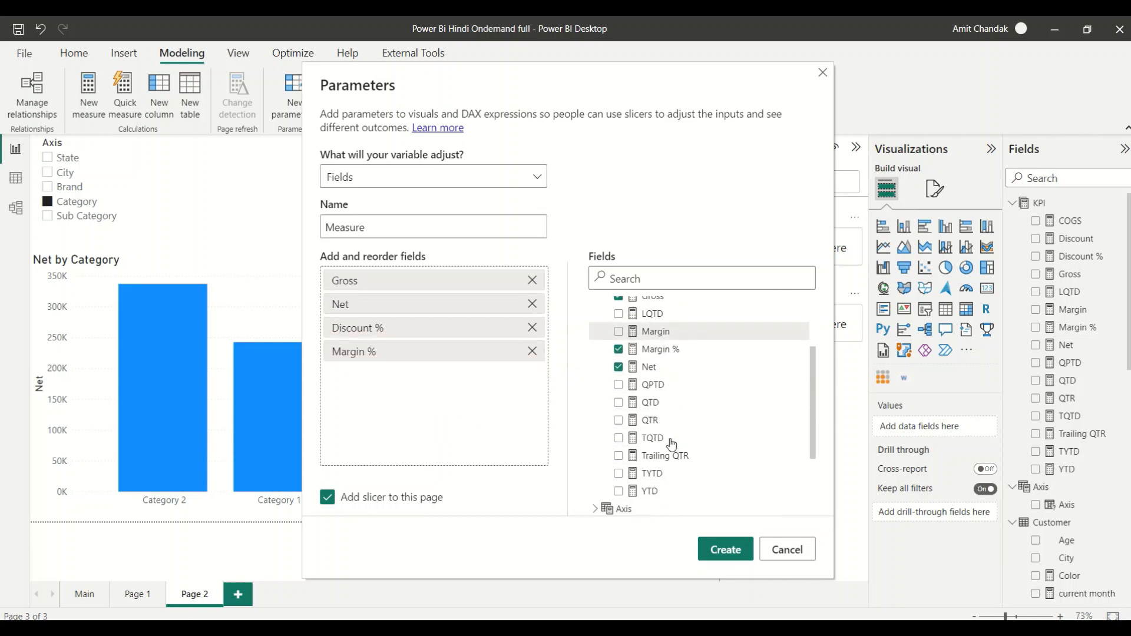
{"action": "scroll", "coordinate": [672, 443], "scroll_direction": "up", "scroll_amount": 5}
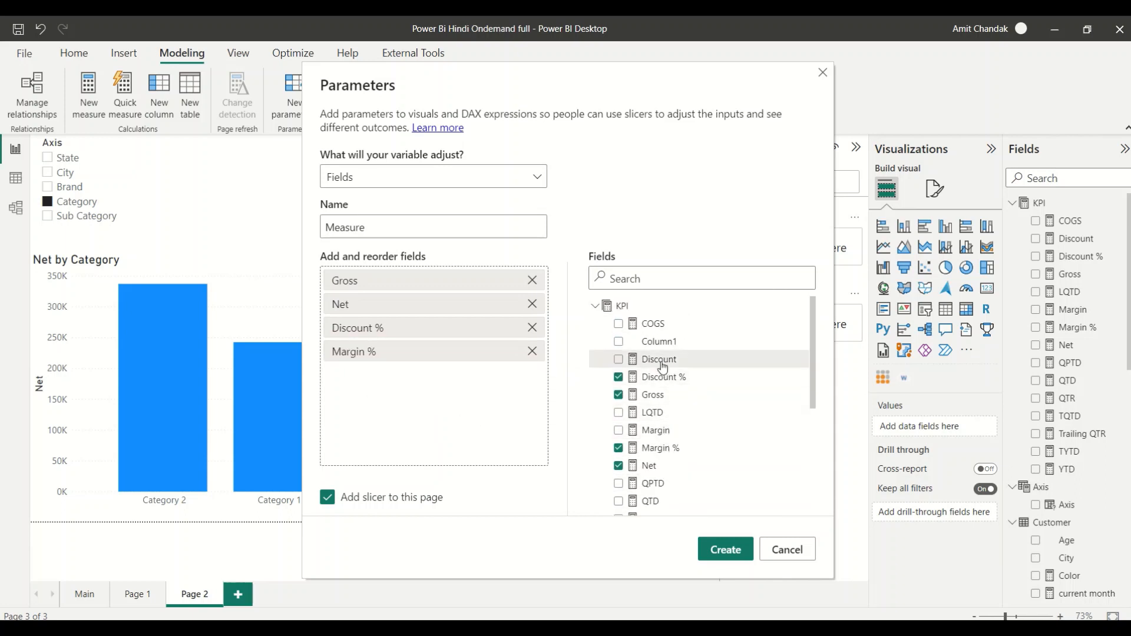
{"action": "left_click_drag", "start_coordinate": [663, 367], "coordinate": [534, 401]}
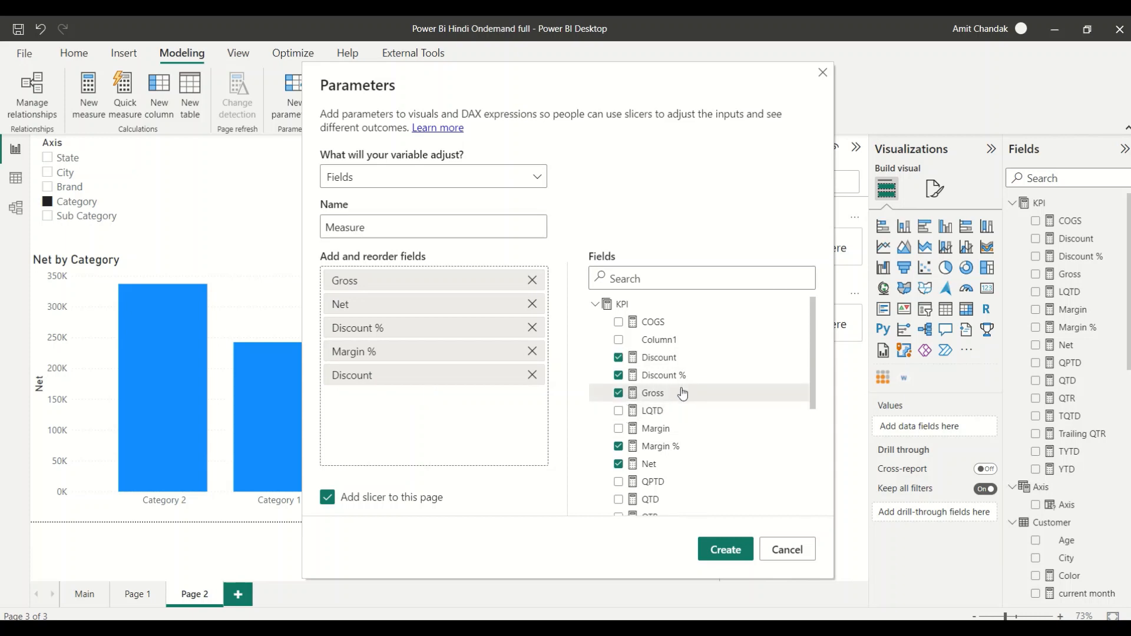
{"action": "scroll", "coordinate": [683, 393], "scroll_direction": "down", "scroll_amount": 1}
{"action": "left_click_drag", "start_coordinate": [659, 398], "coordinate": [383, 413]}
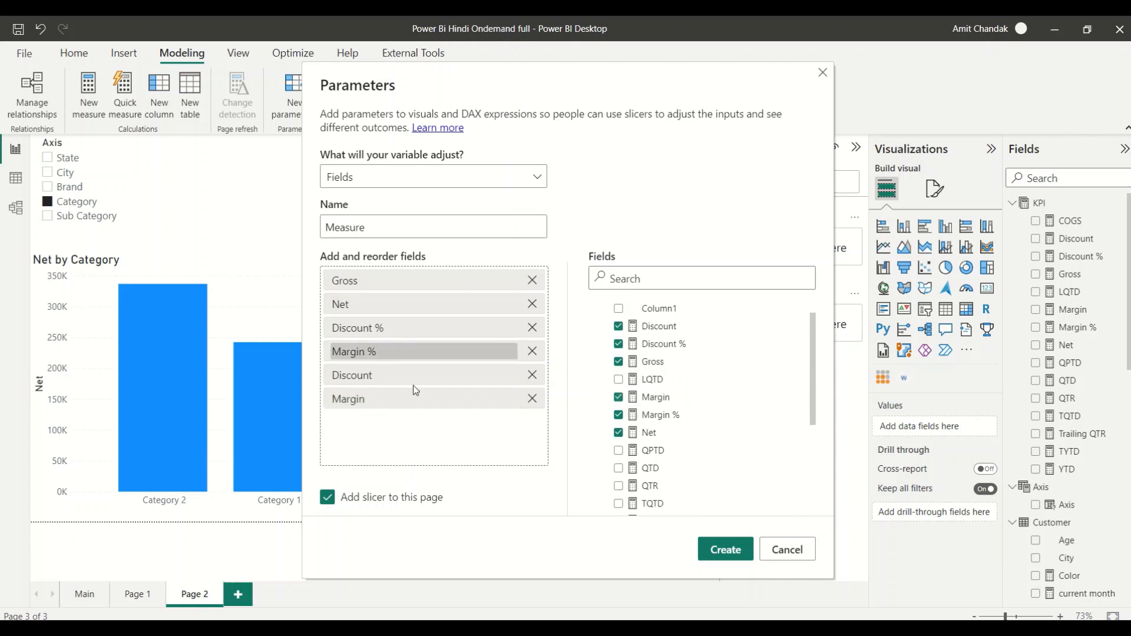
{"action": "left_click", "coordinate": [720, 550]}
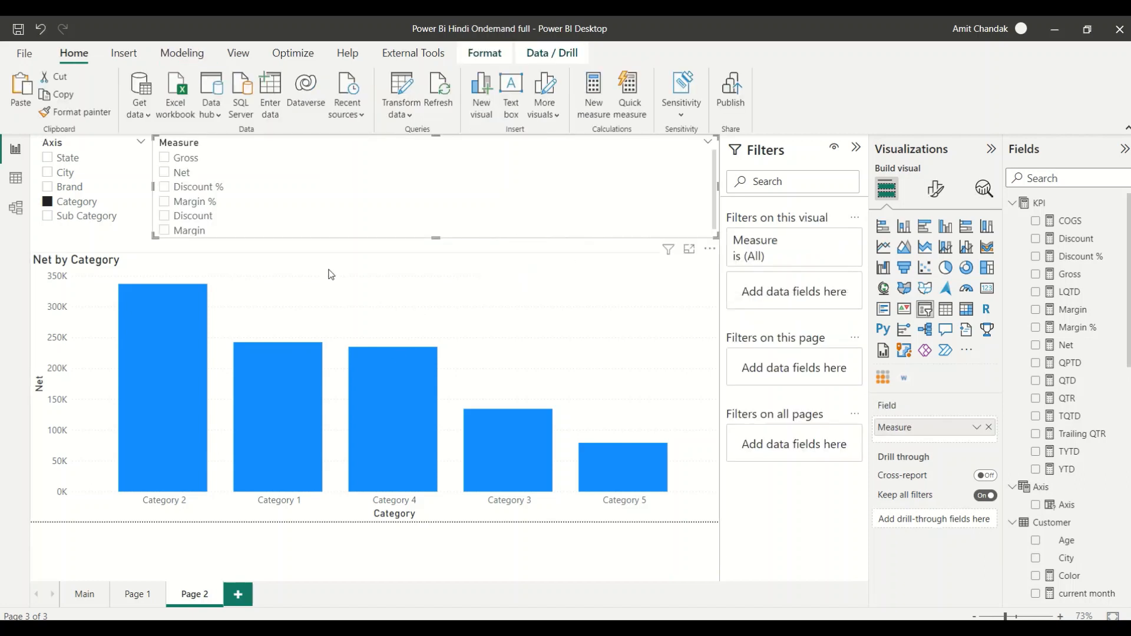
- Narrow the Measure slicer to fit its options, and replace Net with the Measure parameter on the column chart's Y-axis
{"action": "left_click_drag", "start_coordinate": [155, 237], "coordinate": [605, 247]}
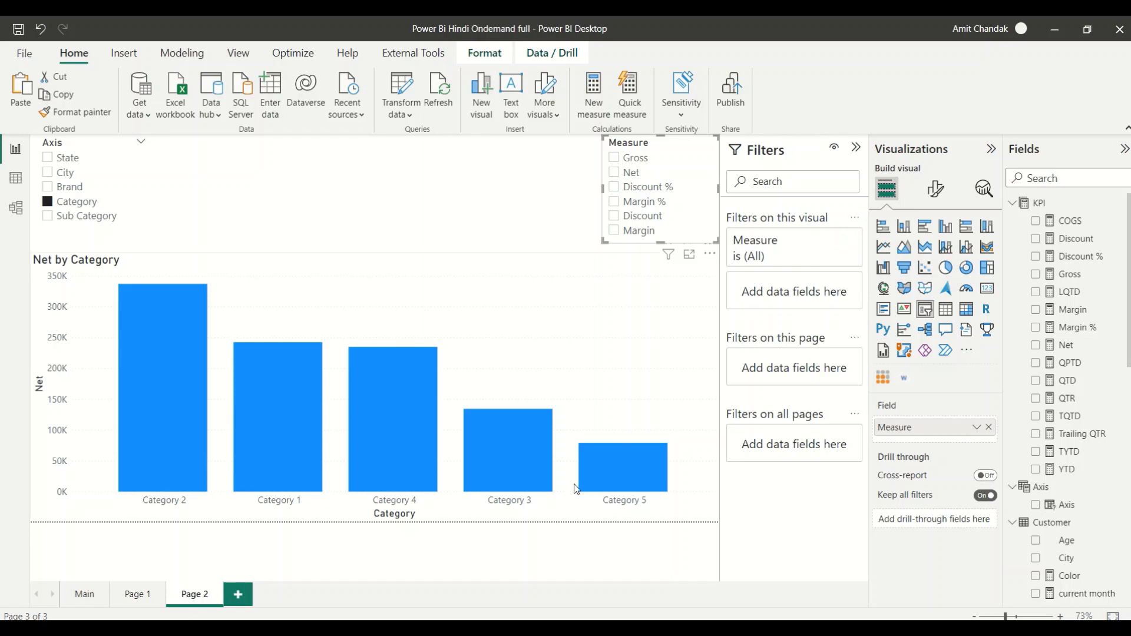
{"action": "left_click", "coordinate": [570, 349]}
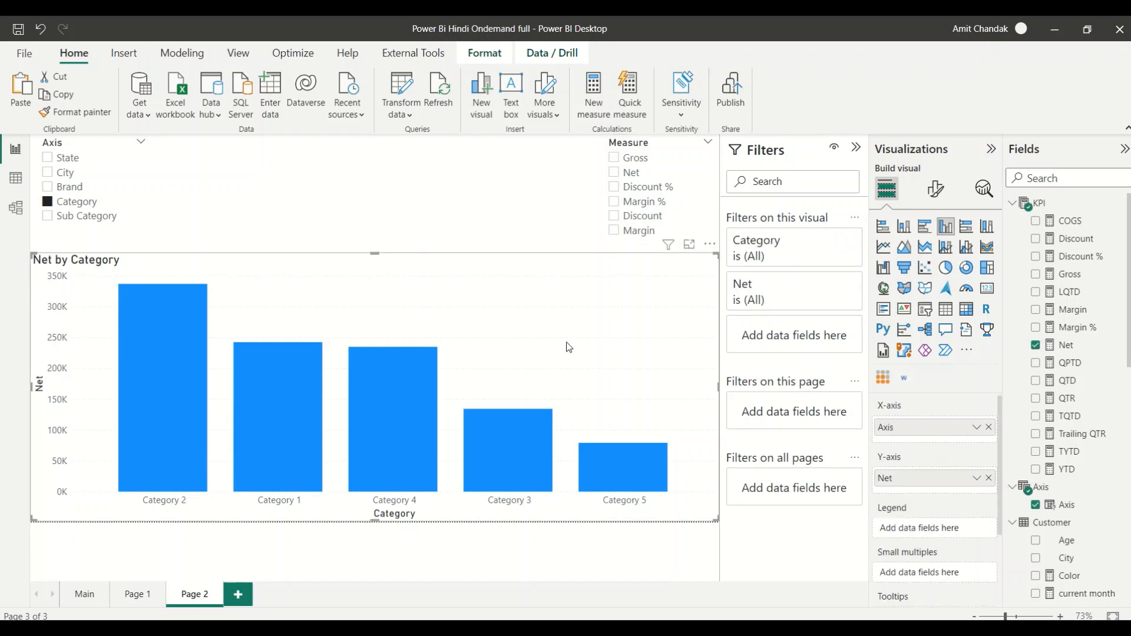
{"action": "left_click", "coordinate": [988, 479]}
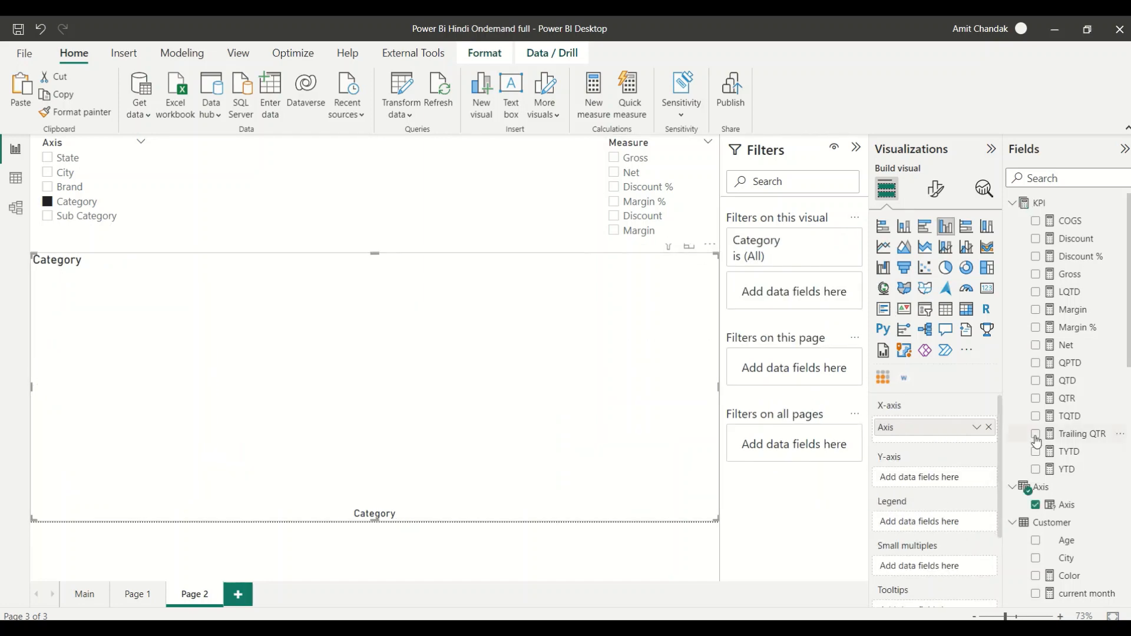
{"action": "scroll", "coordinate": [1072, 448], "scroll_direction": "down", "scroll_amount": 7}
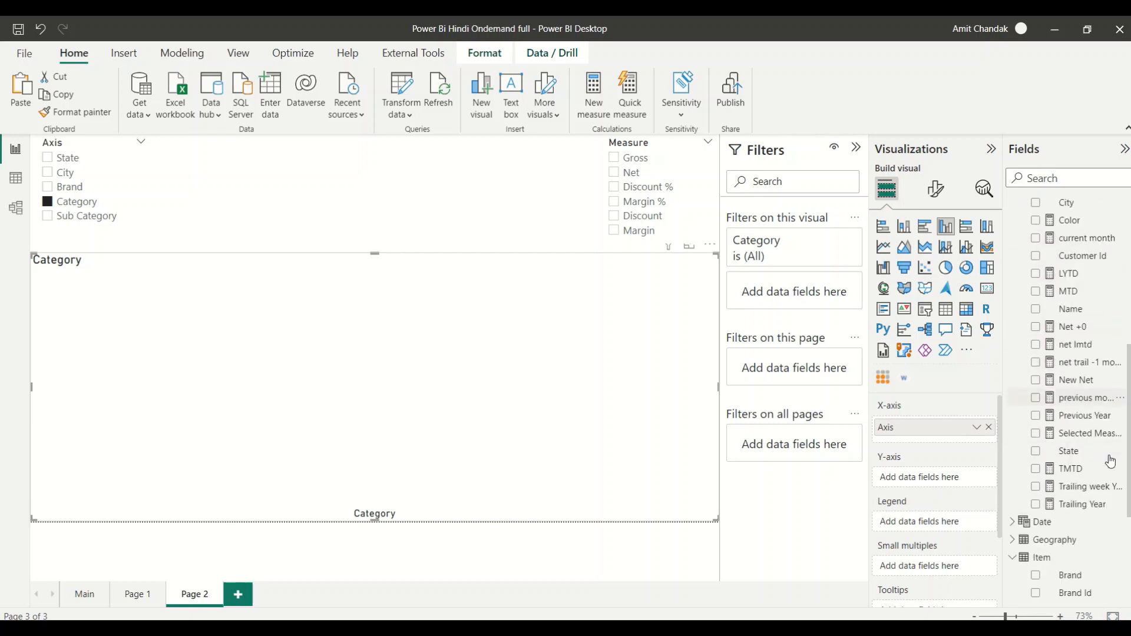
{"action": "scroll", "coordinate": [1110, 459], "scroll_direction": "down", "scroll_amount": 3}
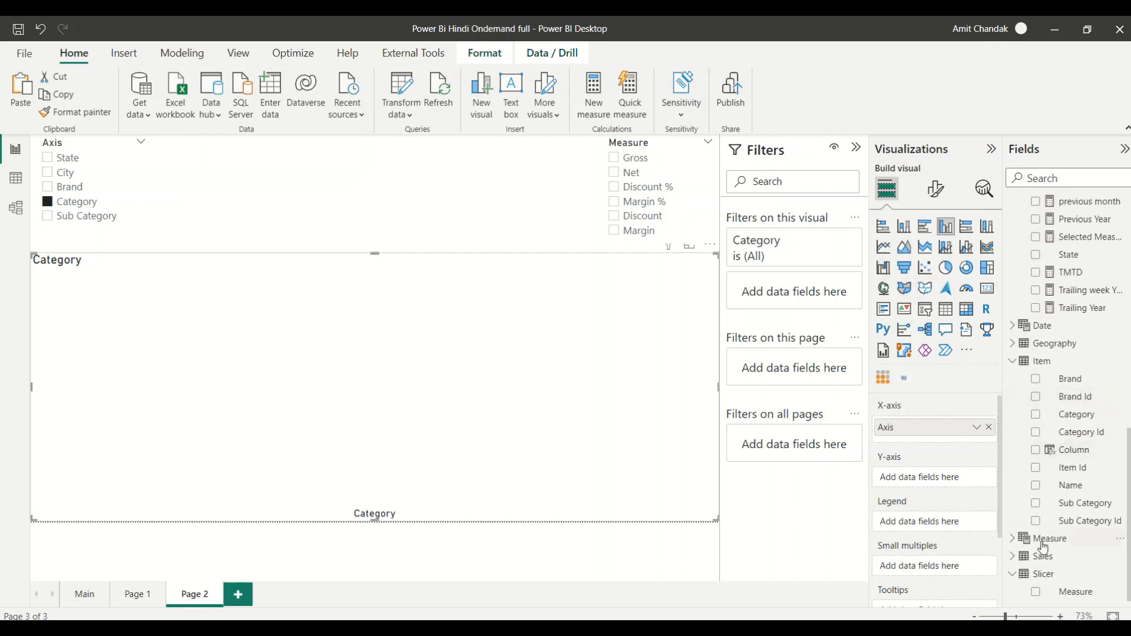
{"action": "left_click", "coordinate": [1012, 539]}
{"action": "left_click_drag", "start_coordinate": [1066, 556], "coordinate": [950, 484]}
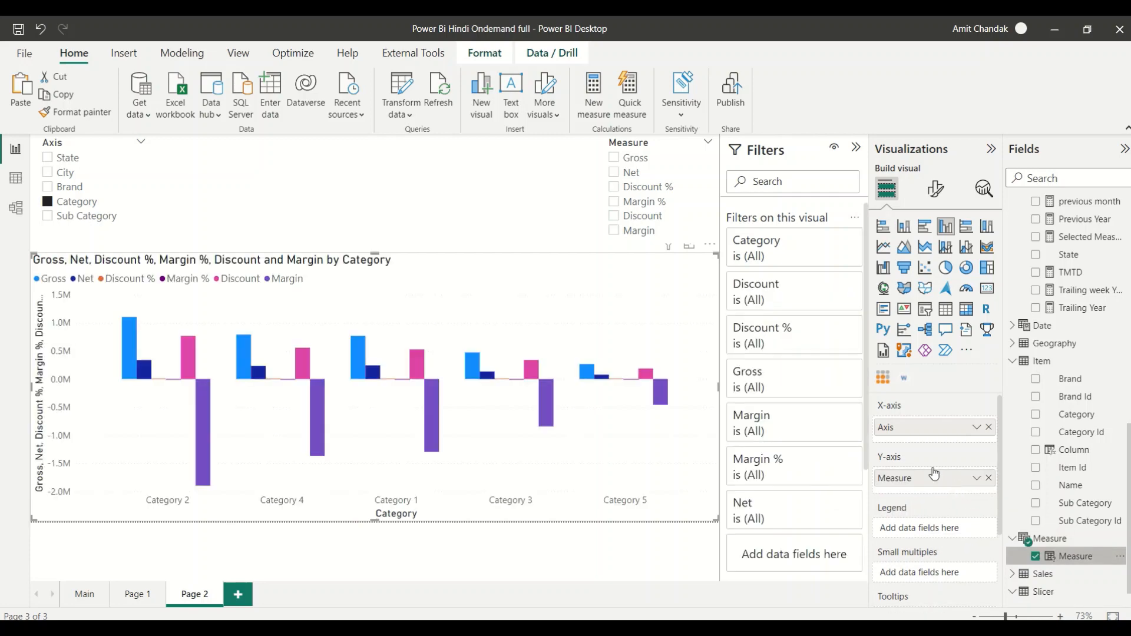
- Test Gross, Net, Discount %, Margin %, Discount and Margin one at a time as the chart's measure
{"action": "left_click", "coordinate": [614, 158]}
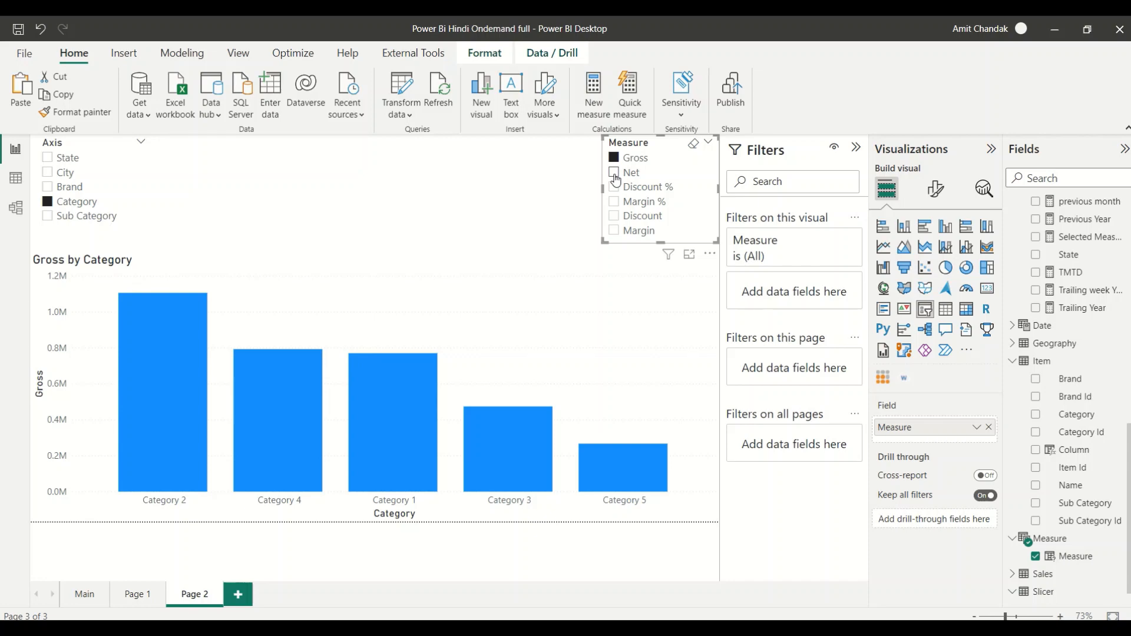
{"action": "left_click", "coordinate": [614, 173]}
{"action": "left_click", "coordinate": [613, 188]}
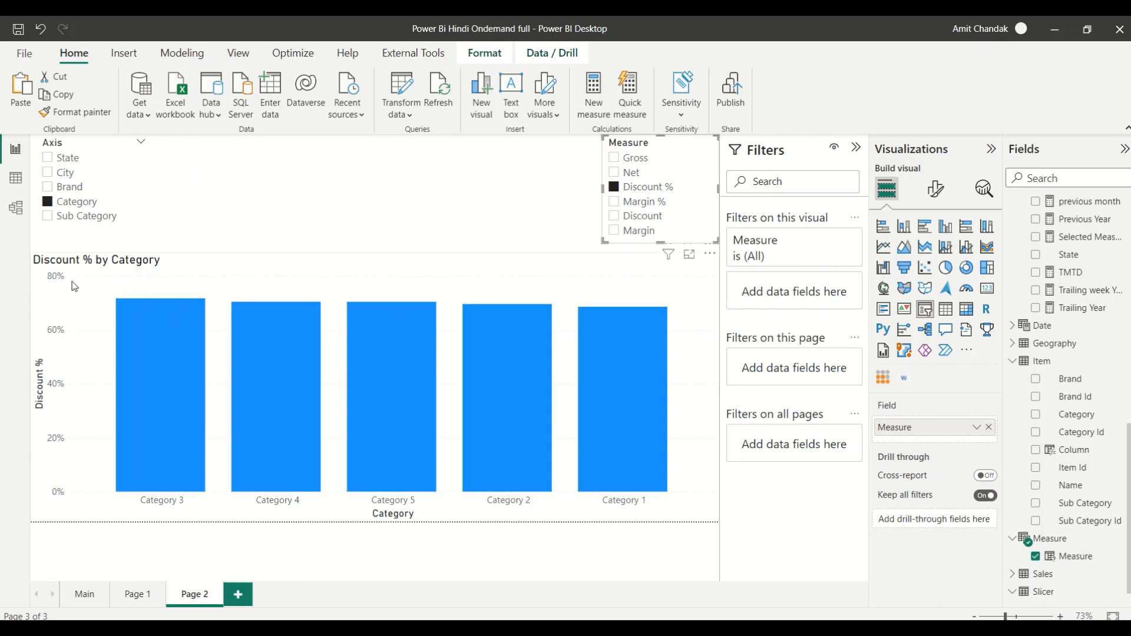
{"action": "left_click", "coordinate": [613, 202]}
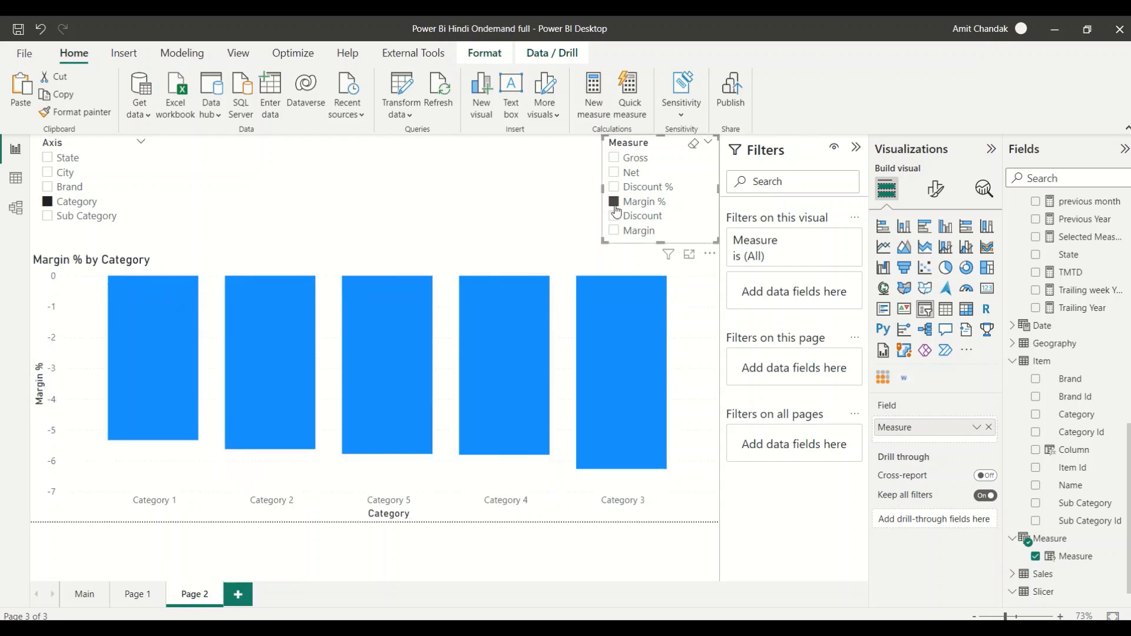
{"action": "left_click", "coordinate": [614, 217]}
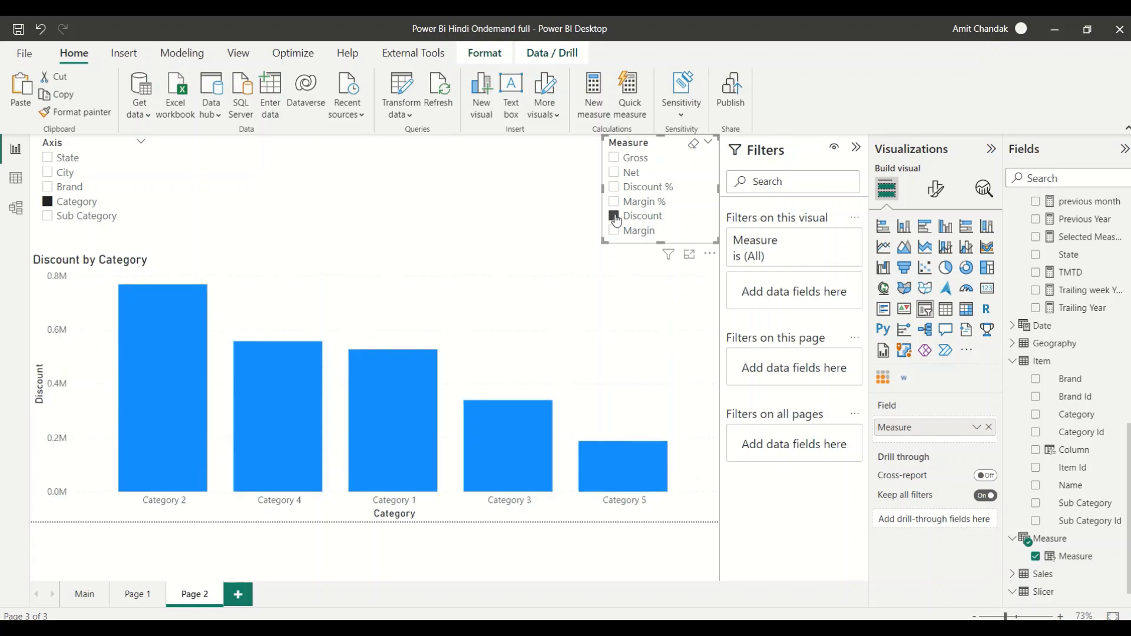
{"action": "left_click", "coordinate": [614, 231]}
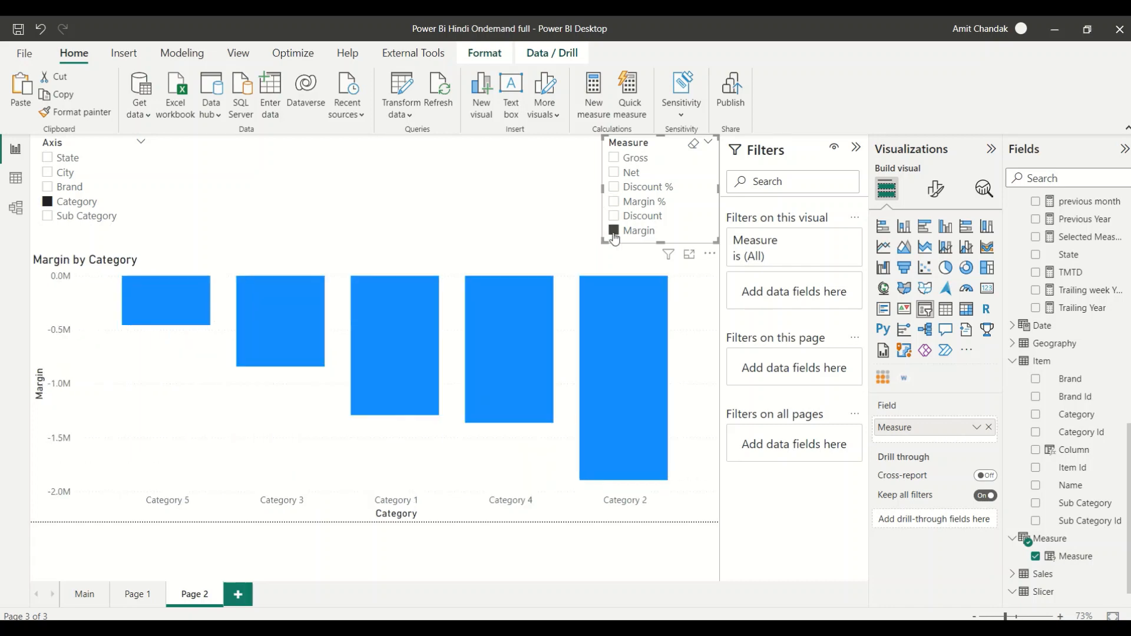
- Recheck the chart with Net, Gross, Discount %, Margin % and Discount in the Measure slicer, and leave Net selected
{"action": "left_click", "coordinate": [614, 172]}
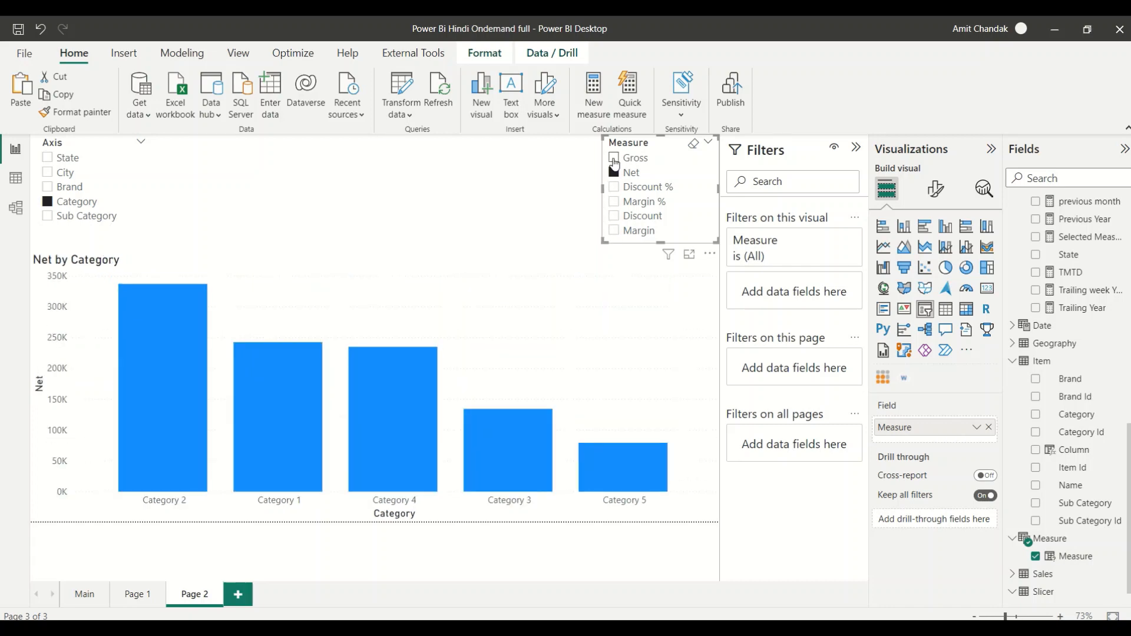
{"action": "left_click", "coordinate": [614, 158]}
{"action": "left_click", "coordinate": [613, 172]}
{"action": "left_click", "coordinate": [614, 187]}
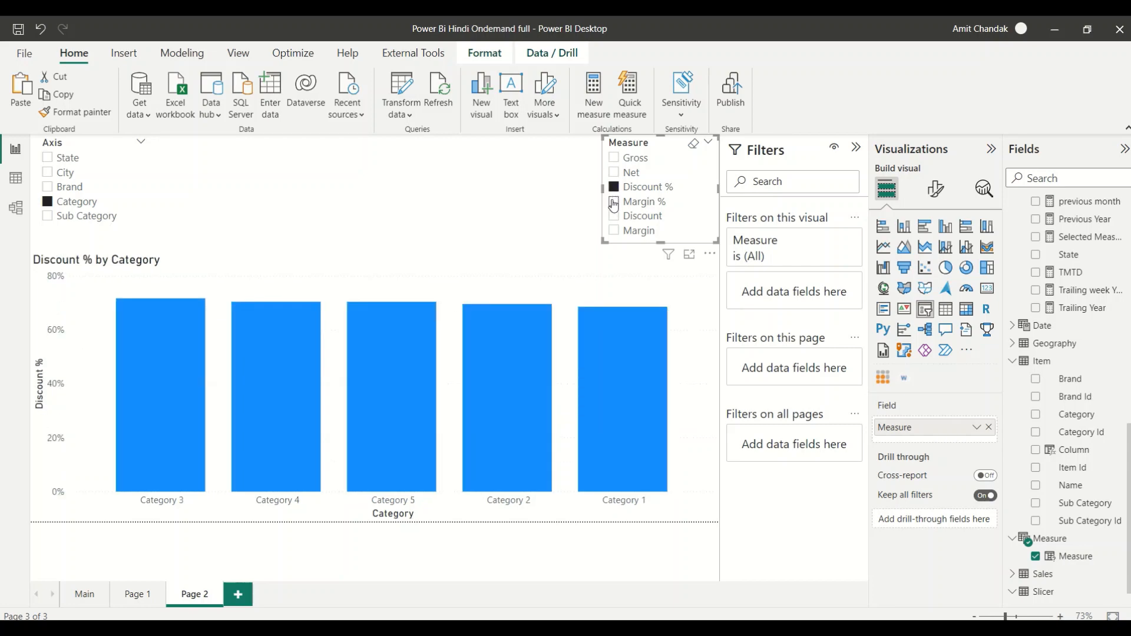
{"action": "left_click", "coordinate": [614, 202]}
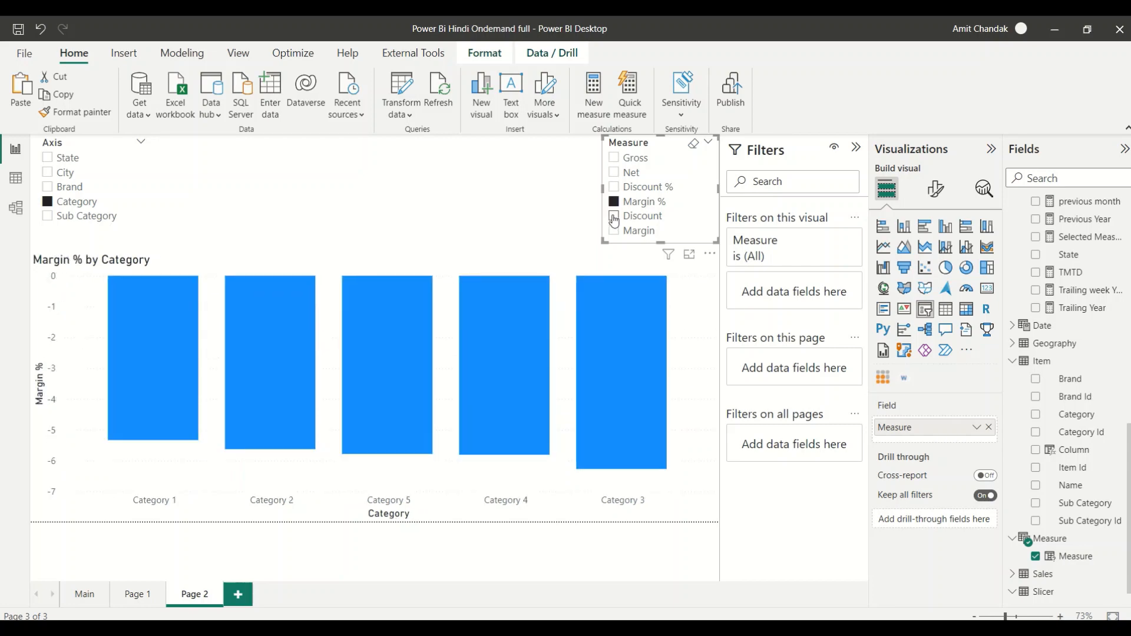
{"action": "left_click", "coordinate": [614, 216]}
{"action": "left_click", "coordinate": [614, 186]}
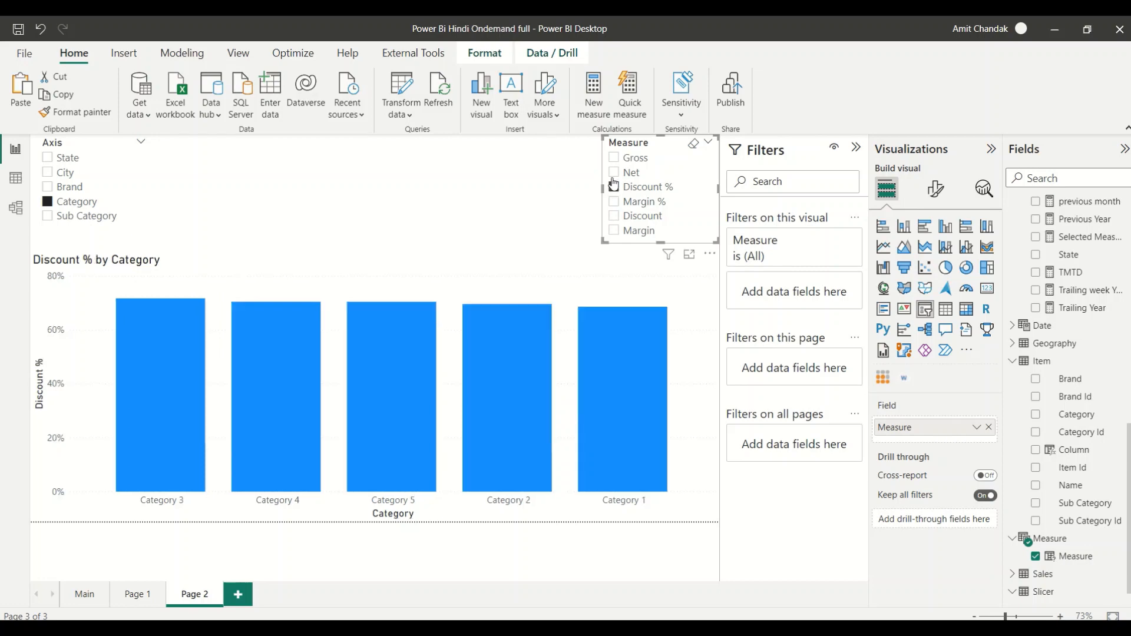
{"action": "left_click", "coordinate": [614, 172]}
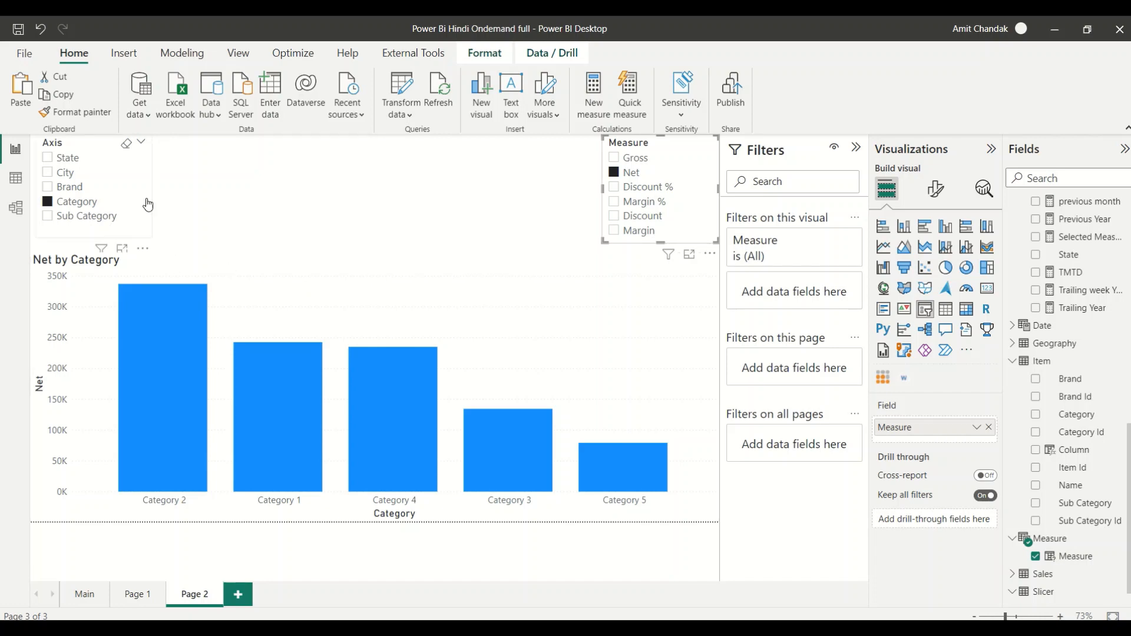
- Add the Axis parameter as a new visual between the Axis and Measure slicers, and narrow it to about a third of its width
{"action": "scroll", "coordinate": [1110, 390], "scroll_direction": "down", "scroll_amount": 1}
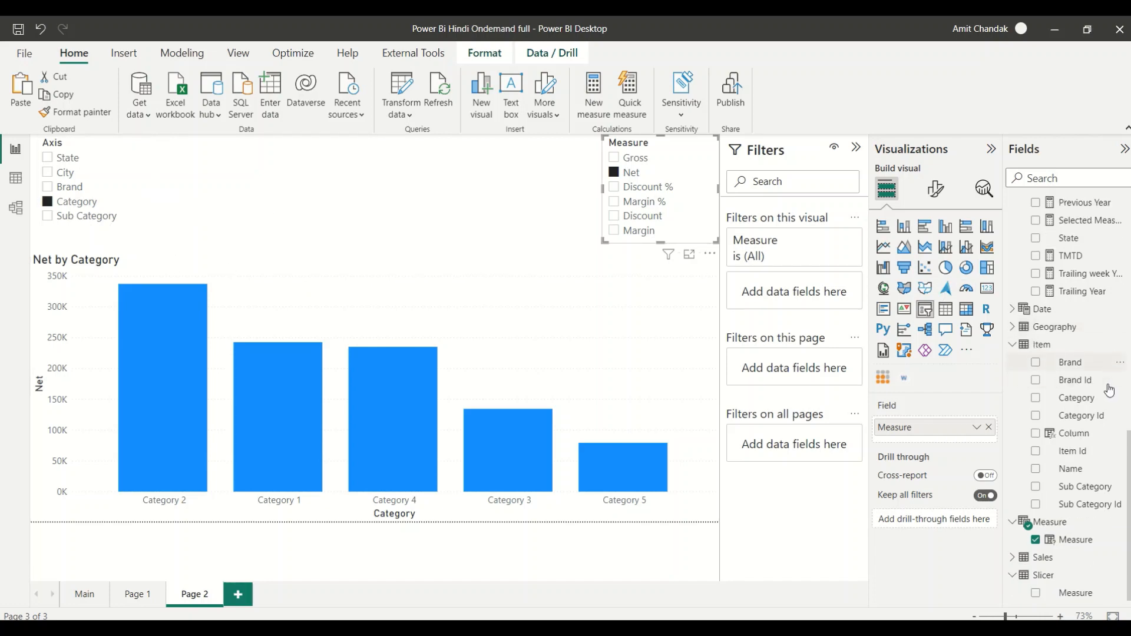
{"action": "scroll", "coordinate": [1109, 389], "scroll_direction": "up", "scroll_amount": 3}
{"action": "scroll", "coordinate": [1109, 390], "scroll_direction": "up", "scroll_amount": 8}
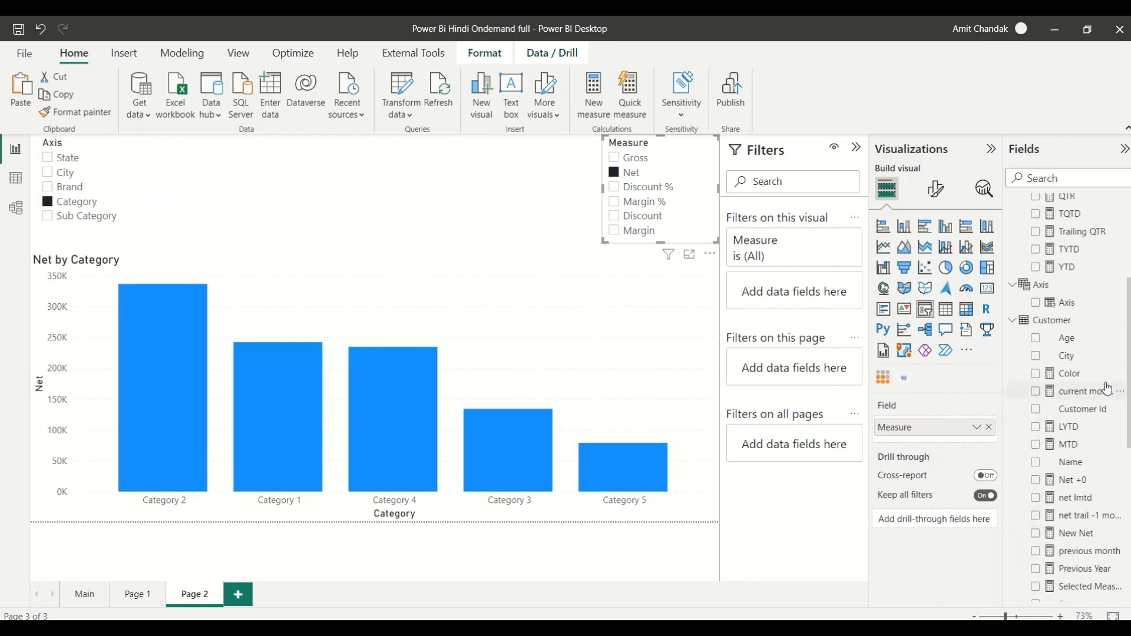
{"action": "left_click_drag", "start_coordinate": [1069, 422], "coordinate": [306, 170]}
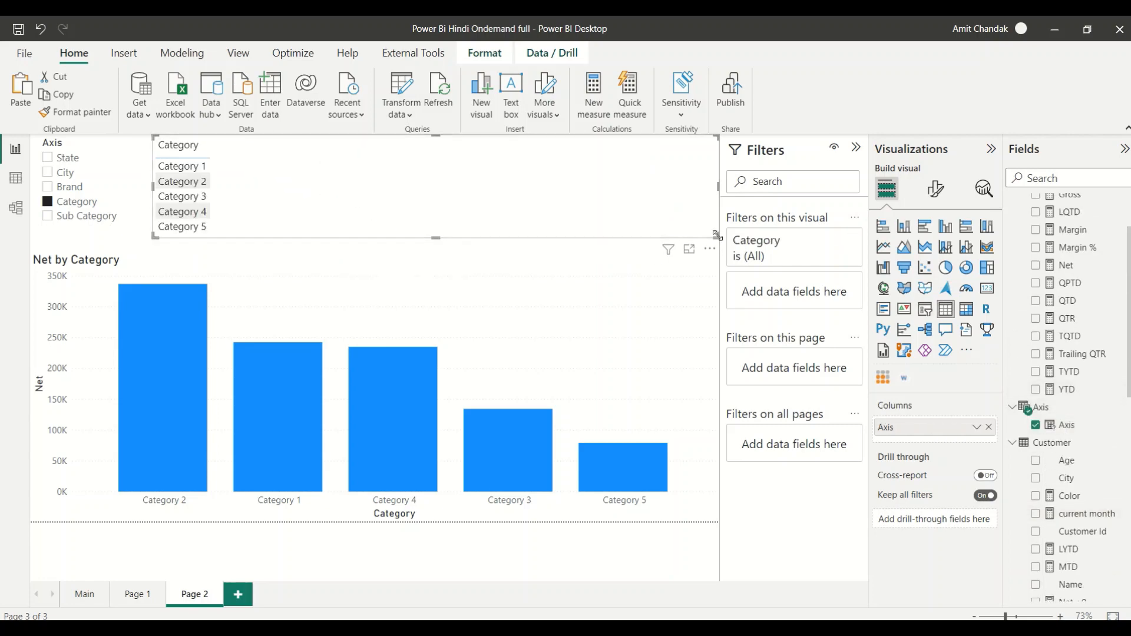
{"action": "left_click_drag", "start_coordinate": [717, 237], "coordinate": [334, 237]}
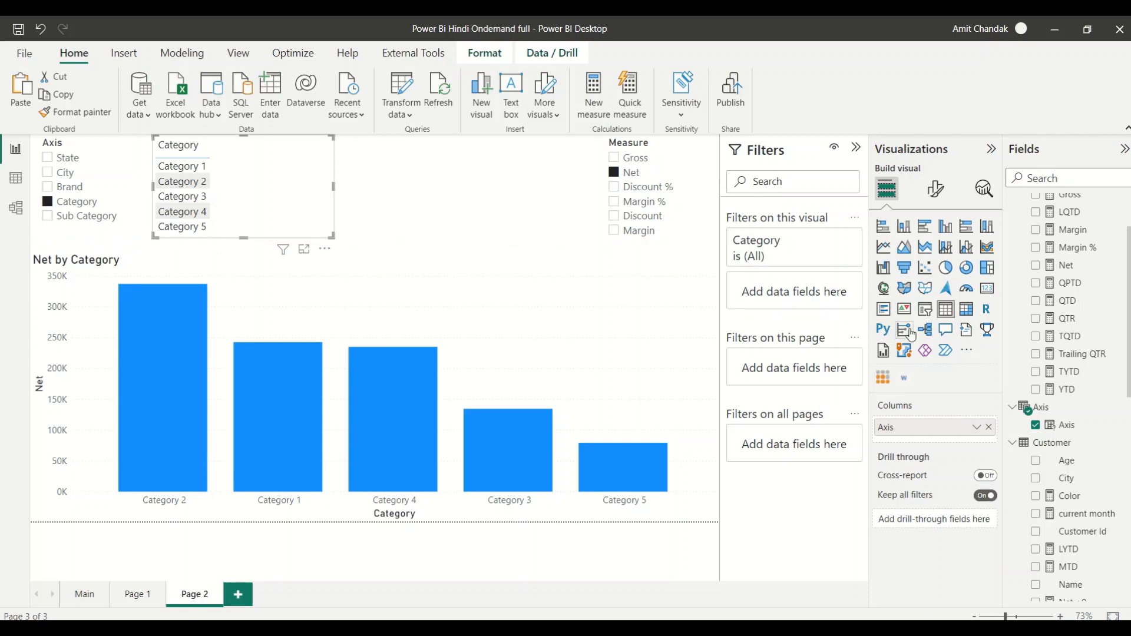
- Convert the new Axis visual to a slicer that shows the values of the selected field
{"action": "left_click", "coordinate": [926, 312]}
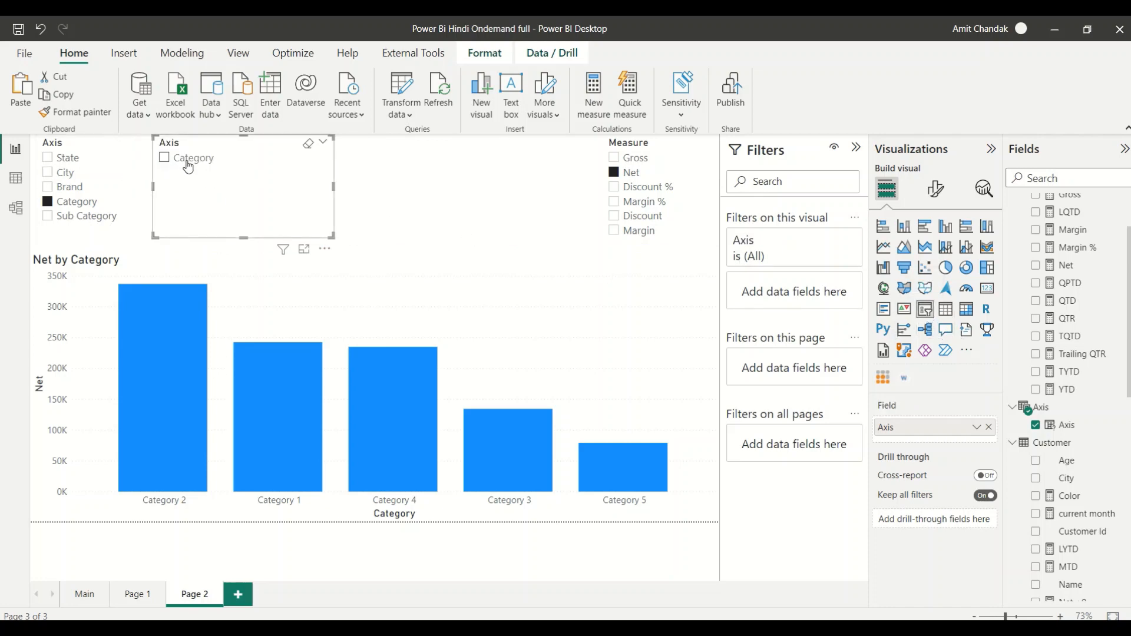
{"action": "right_click", "coordinate": [928, 429]}
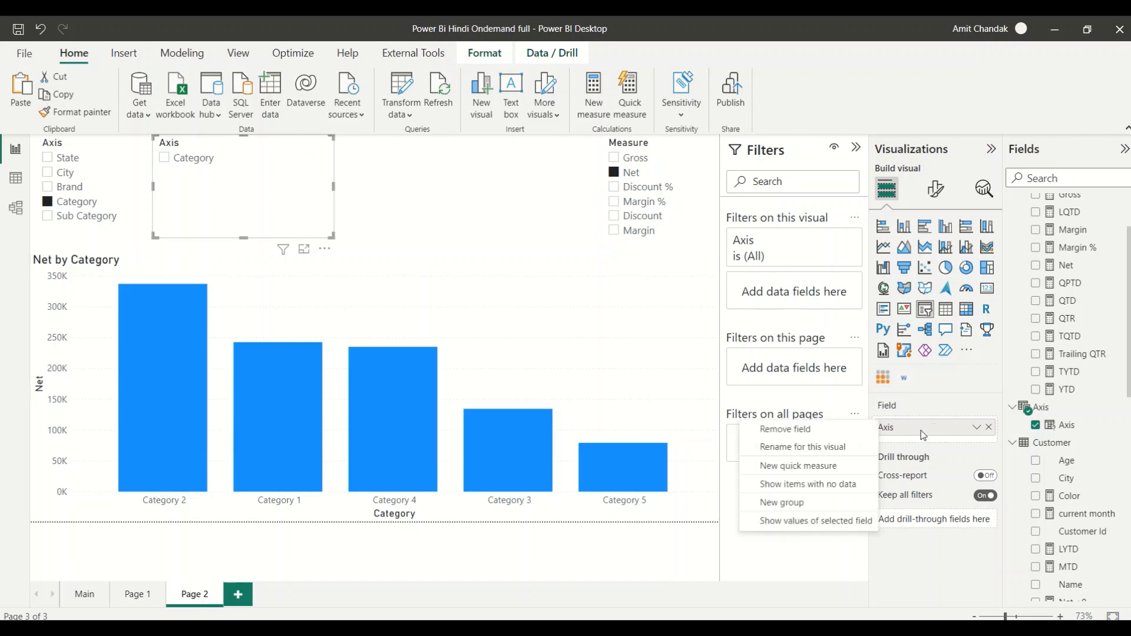
{"action": "left_click", "coordinate": [820, 520]}
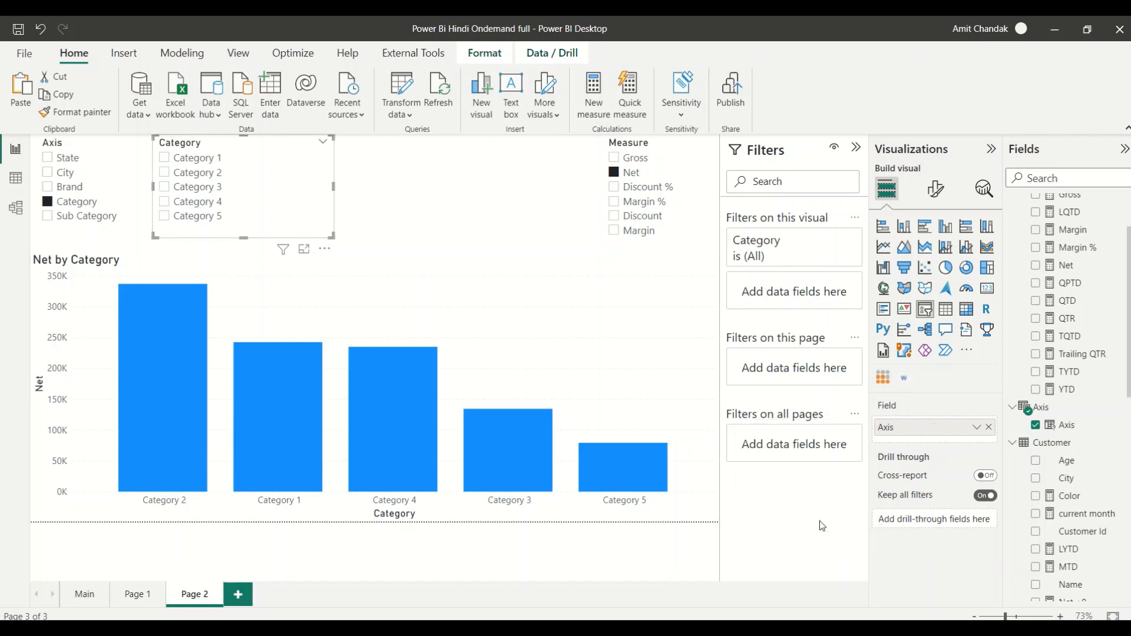
- Test the new slicer with Category 2, then with Brand 10 after switching the axis to Brand, and shift it slightly away from the Axis slicer
{"action": "left_click", "coordinate": [165, 175]}
{"action": "left_click", "coordinate": [165, 174]}
{"action": "left_click", "coordinate": [67, 187]}
{"action": "left_click", "coordinate": [164, 175]}
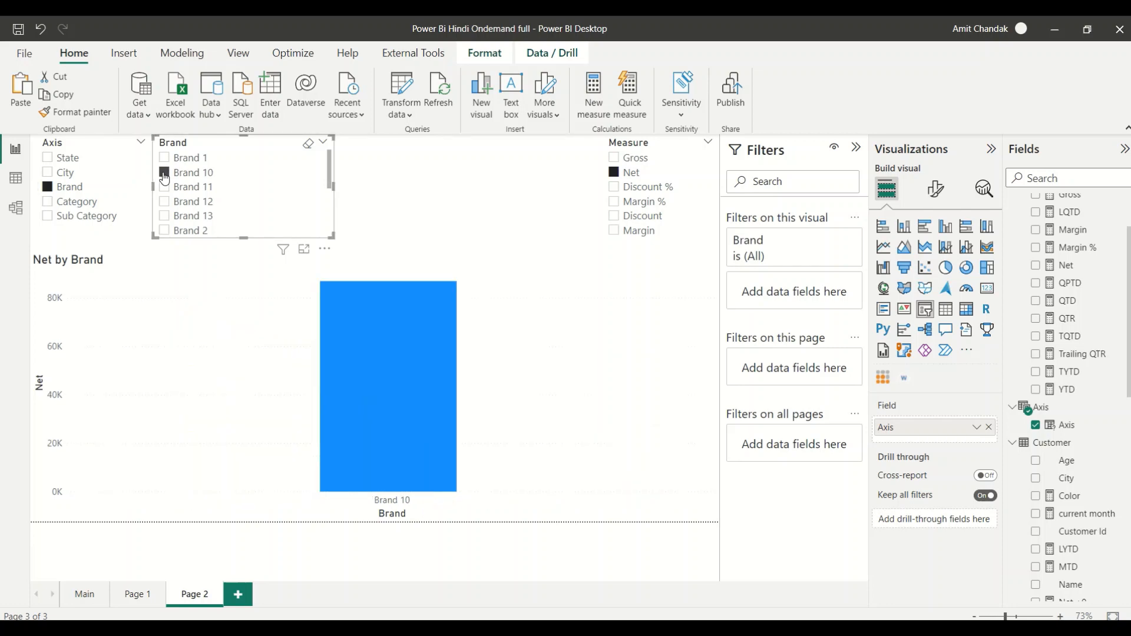
{"action": "left_click", "coordinate": [164, 174]}
{"action": "left_click_drag", "start_coordinate": [252, 171], "coordinate": [298, 172]}
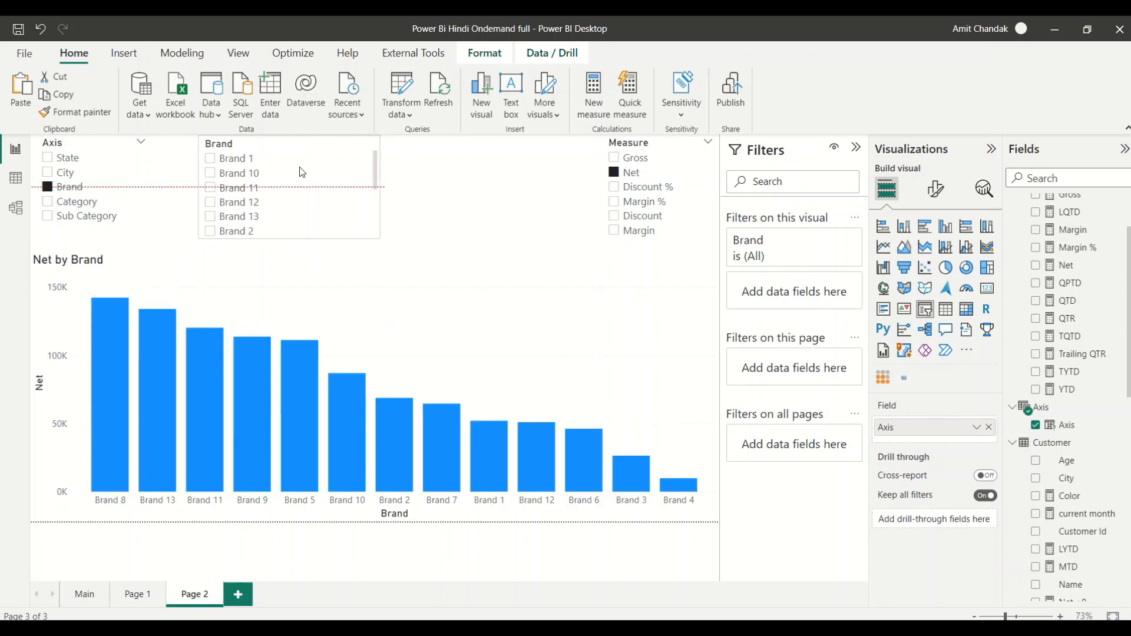